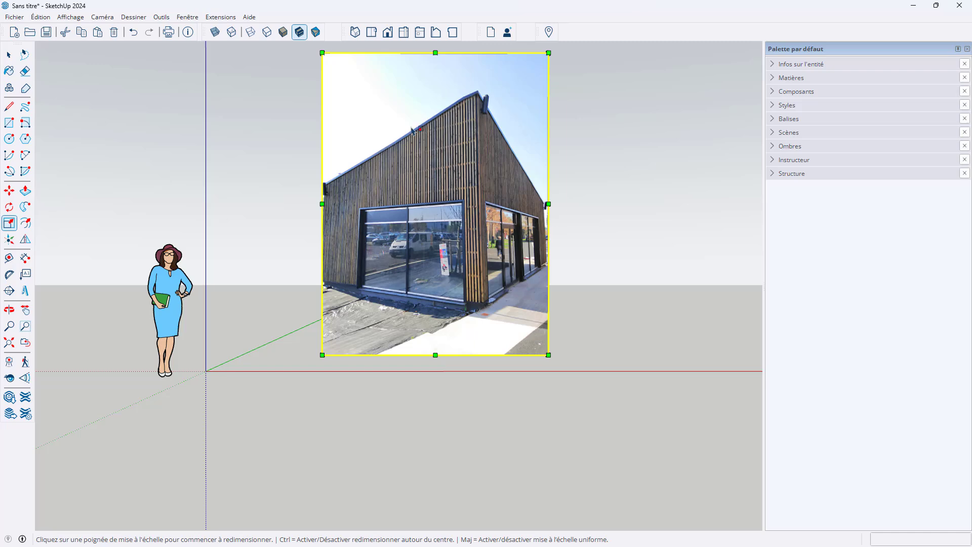
Step: Delete the reference photo of the wood-clad building from the model
scroll(457, 285, down, 3)
middle_drag(456, 286, 395, 228)
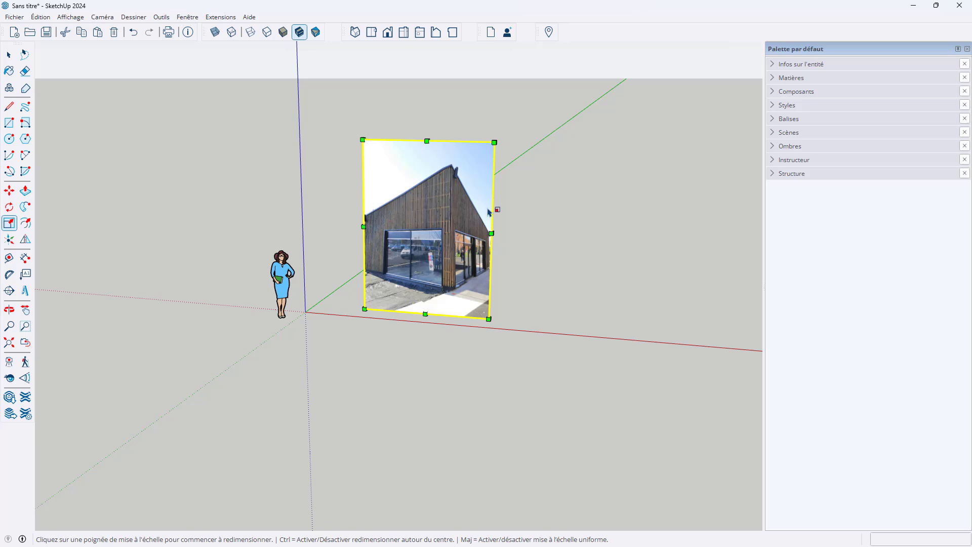
scroll(475, 203, down, 1)
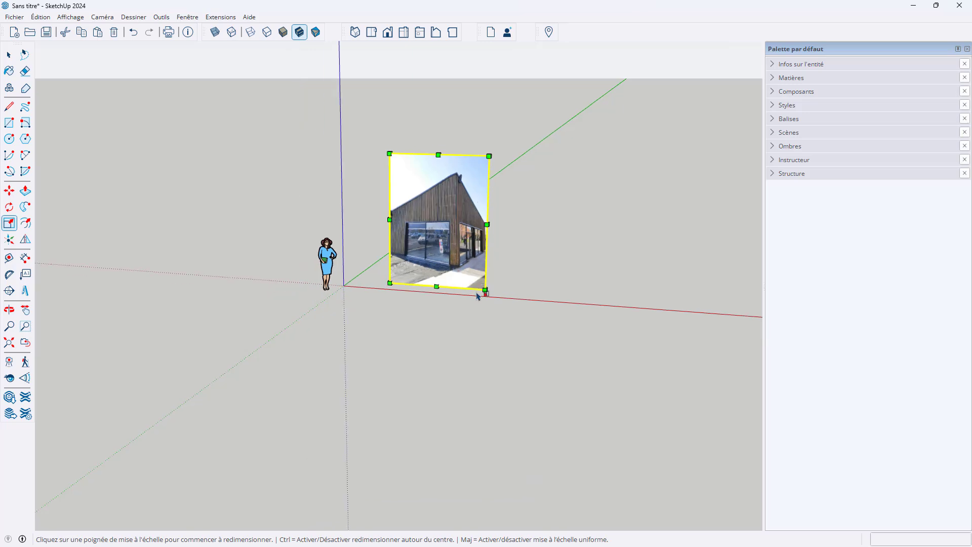
key(m)
key(space)
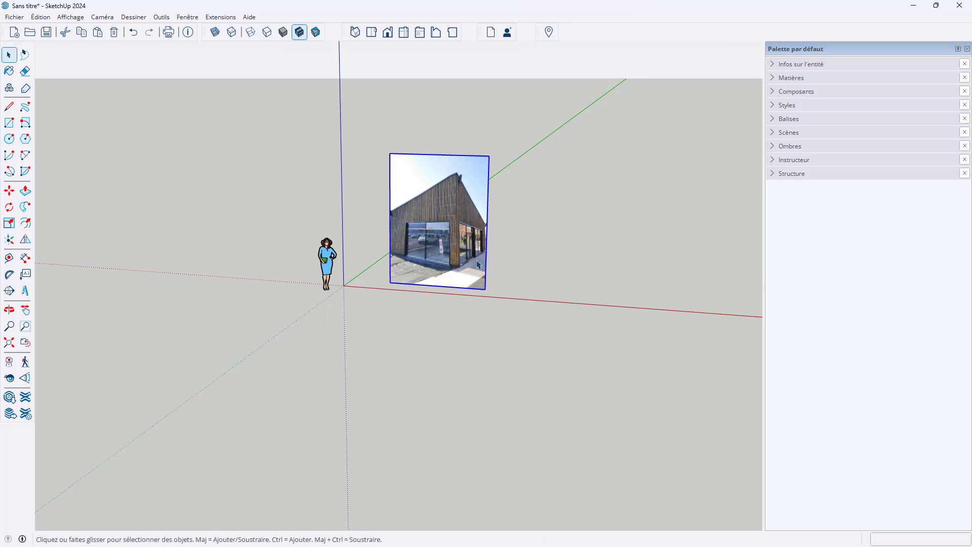
key(Delete)
Step: Draw an 800 × 1000 cm rectangle on the ground, starting at the origin
scroll(330, 254, up, 2)
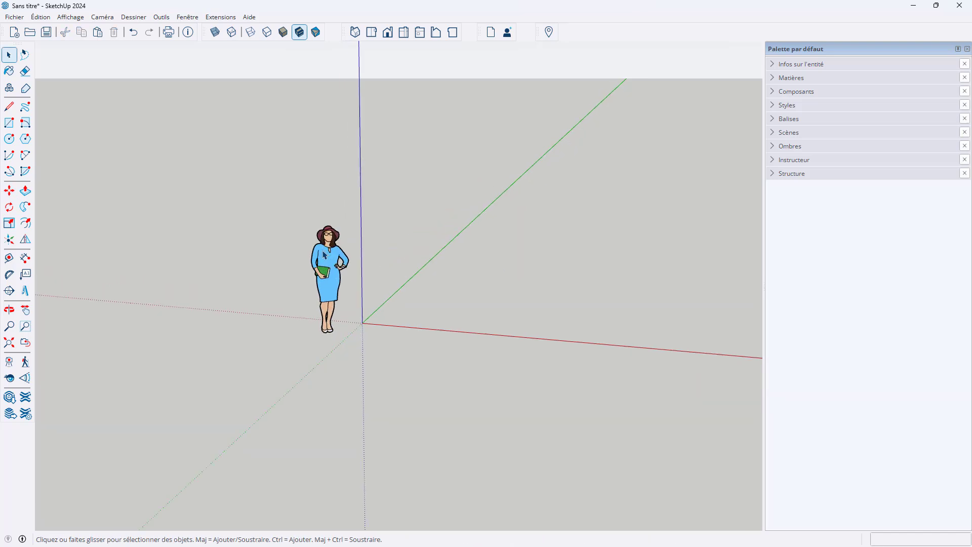
click(10, 123)
middle_drag(259, 217, 232, 321)
scroll(248, 318, down, 2)
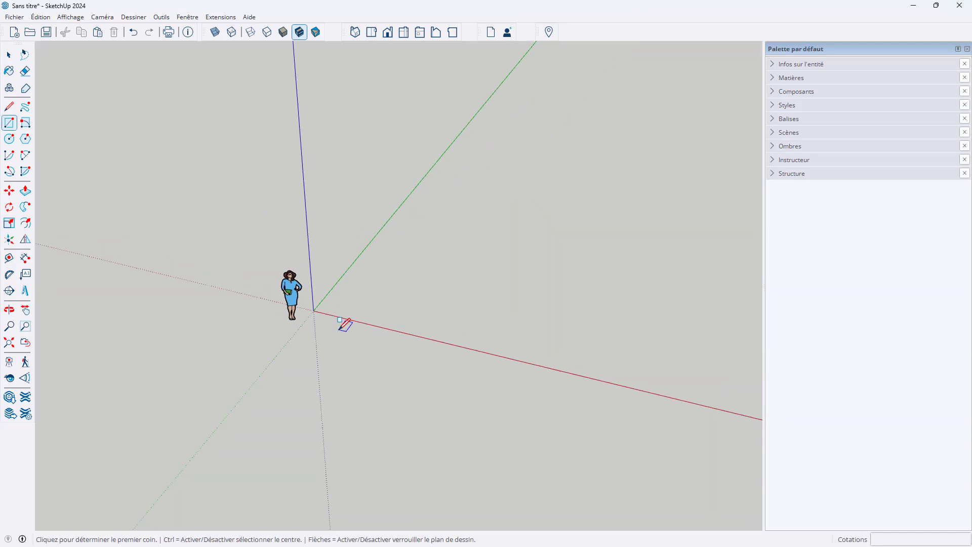
click(314, 310)
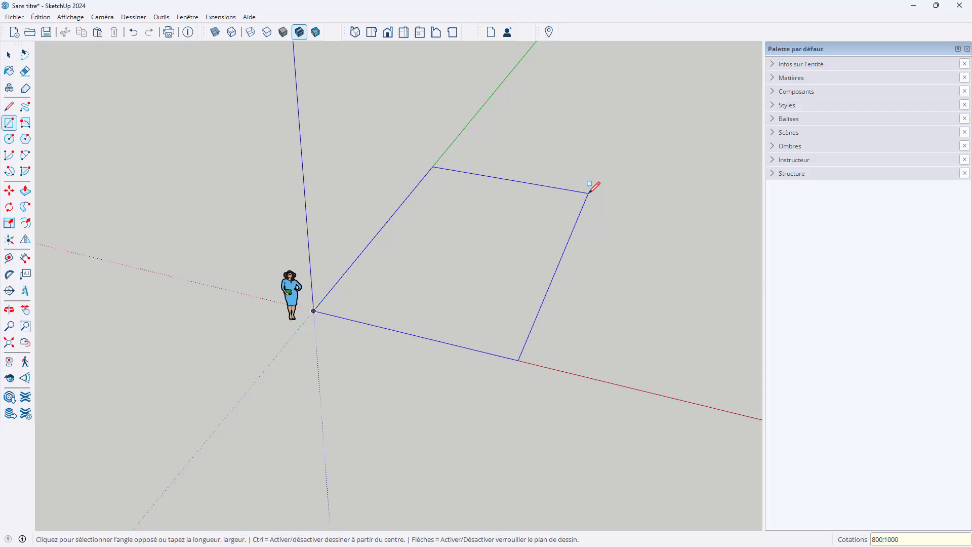
text(800;1000)
key(Return)
Step: Dimension the short and long sides of the rectangle, and erase both dimensions
middle_drag(581, 189, 72, 262)
click(25, 258)
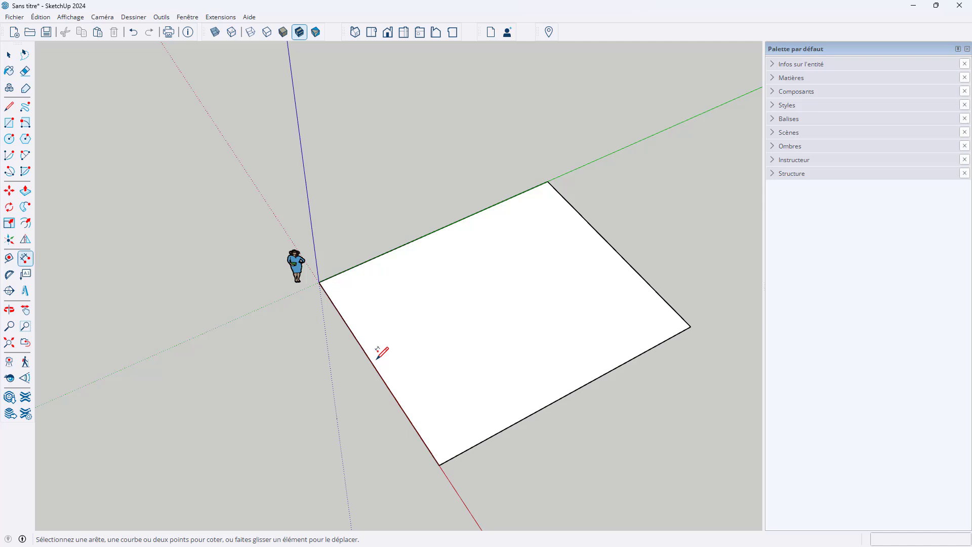
click(360, 338)
click(436, 344)
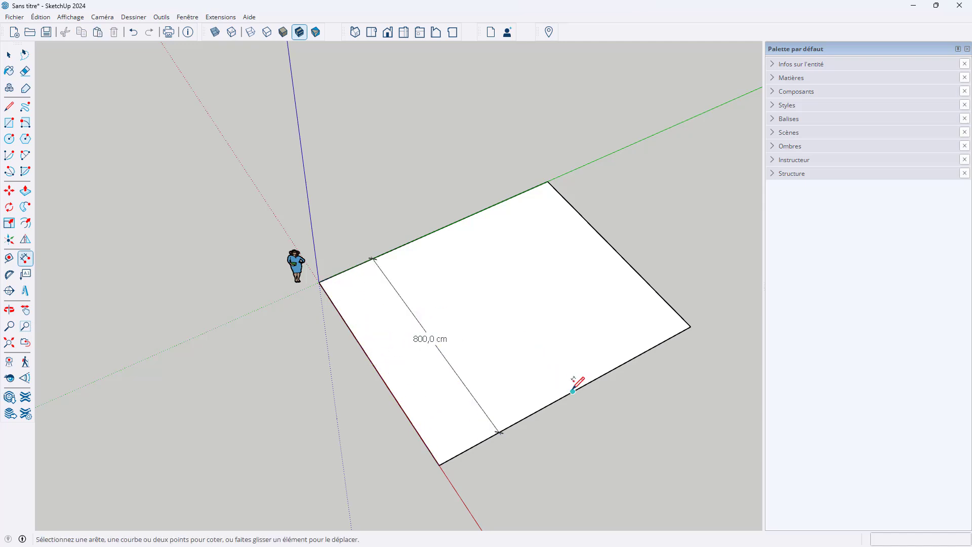
click(602, 373)
click(576, 364)
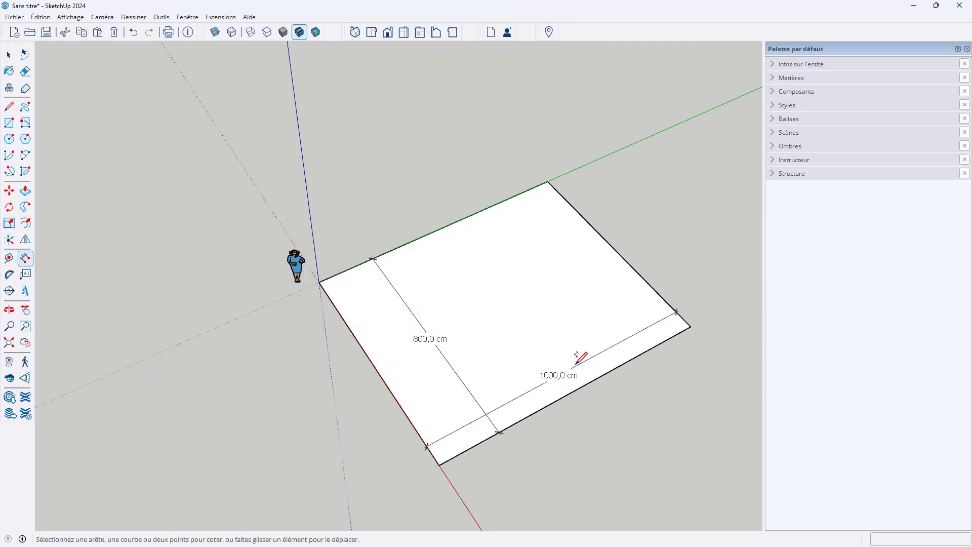
key(e)
drag(437, 370, 511, 402)
Step: Extrude the ground rectangle upward 300 cm with Push/Pull
mouse_move(514, 397)
middle_down()
mouse_move(628, 224)
mouse_move(598, 231)
middle_up()
key(p)
click(412, 330)
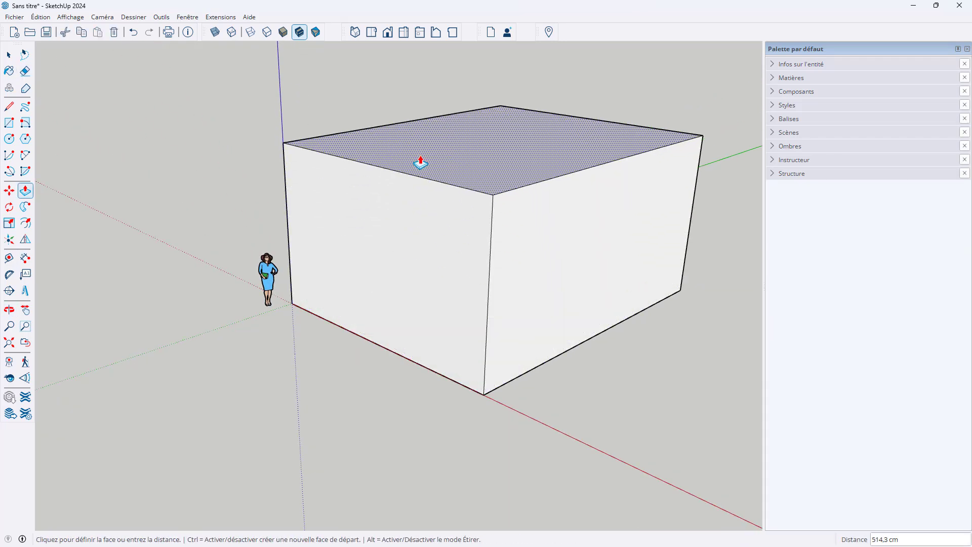
click(420, 164)
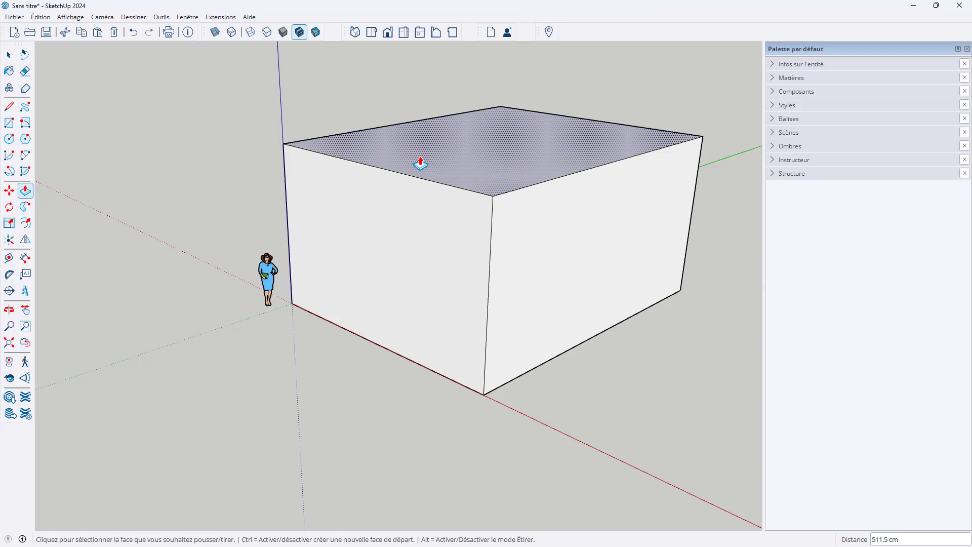
key(Return)
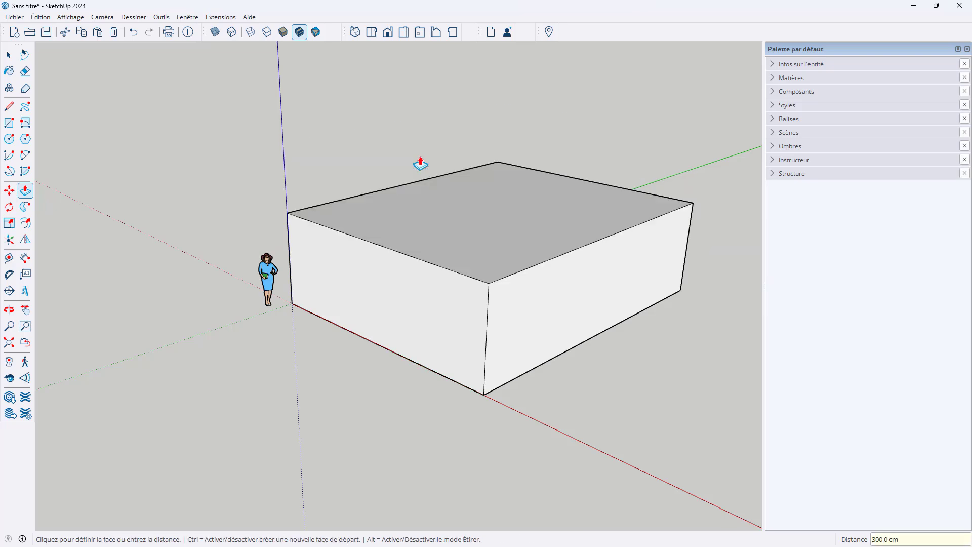
Step: Extrude the box's top face another 200 cm in new-face mode, keeping the edges between the two levels
scroll(423, 192, up, 3)
middle_drag(426, 218, 492, 178)
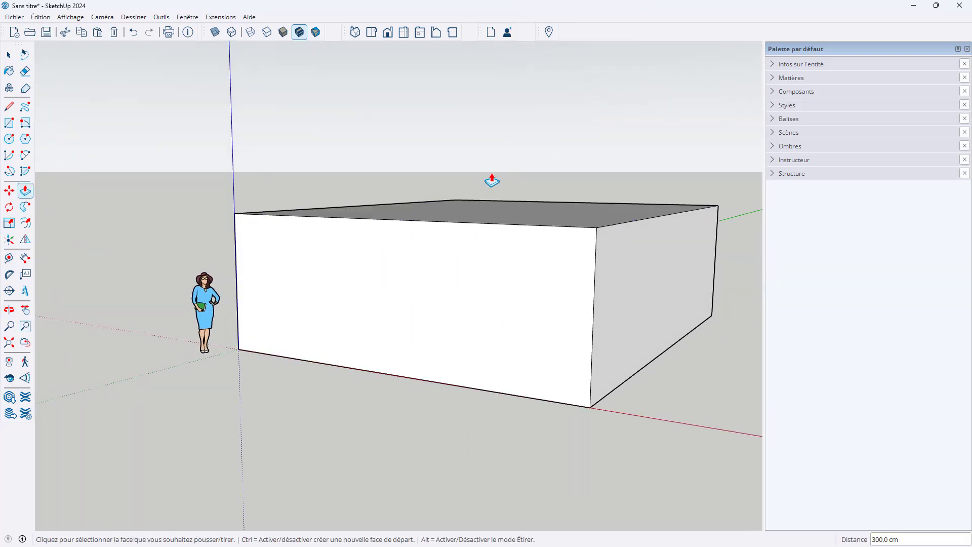
click(502, 215)
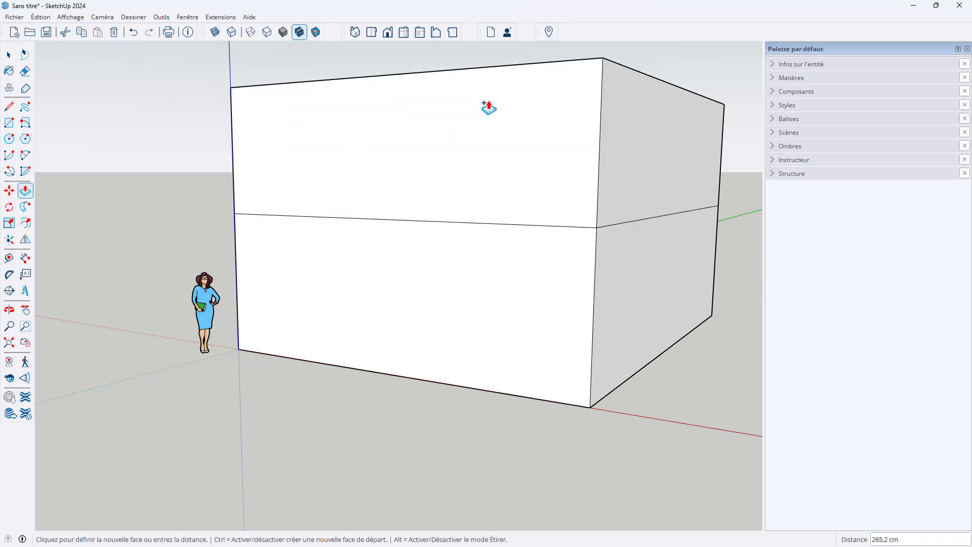
click(492, 123)
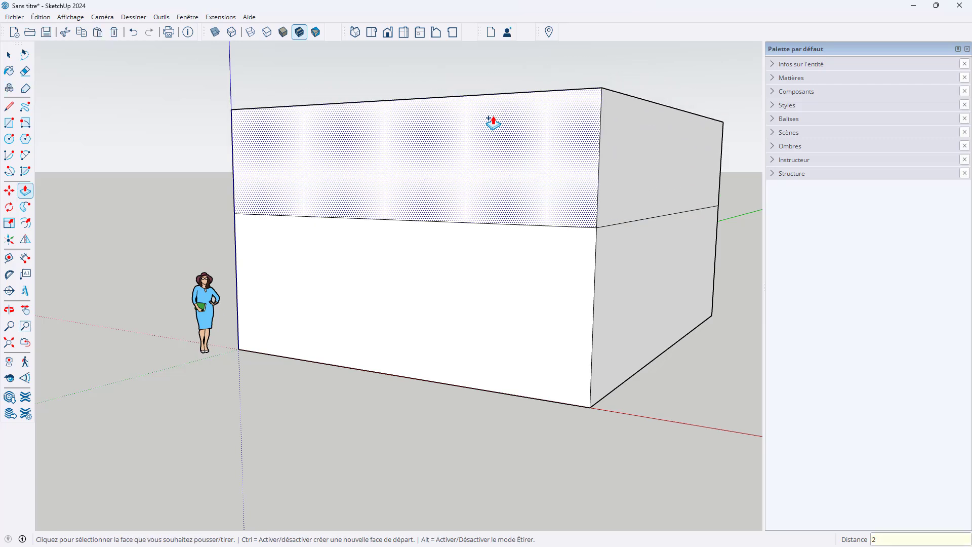
Step: Draw a diagonal line across the upper level of both long walls, from the front top corner to the rear dividing-line corner
middle_drag(296, 360, 358, 285)
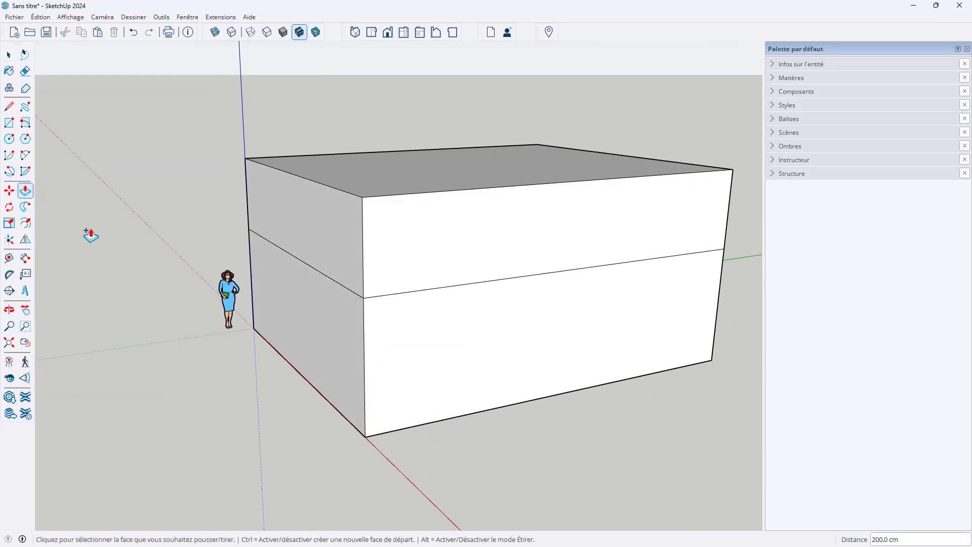
key(l)
click(362, 197)
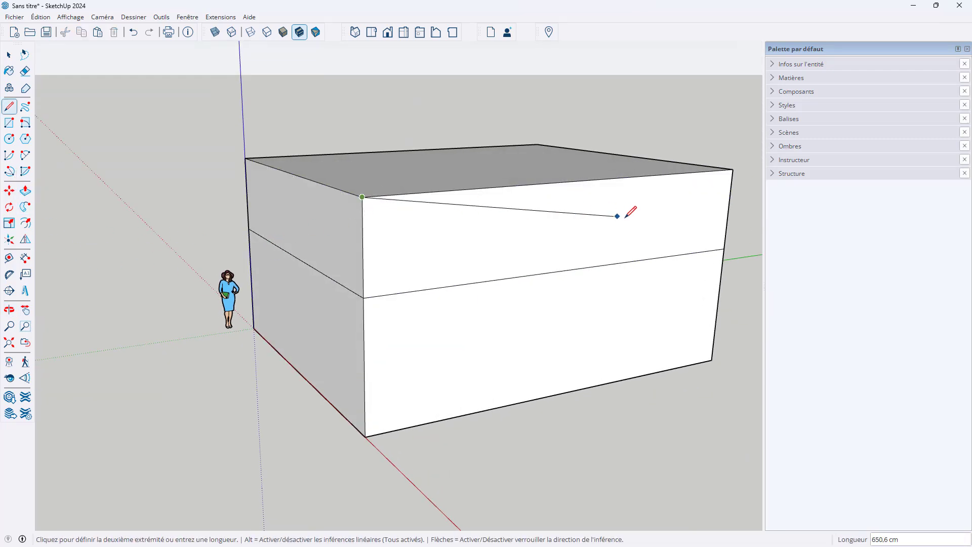
click(724, 249)
mouse_move(233, 229)
middle_down()
mouse_move(692, 237)
mouse_move(402, 211)
middle_up()
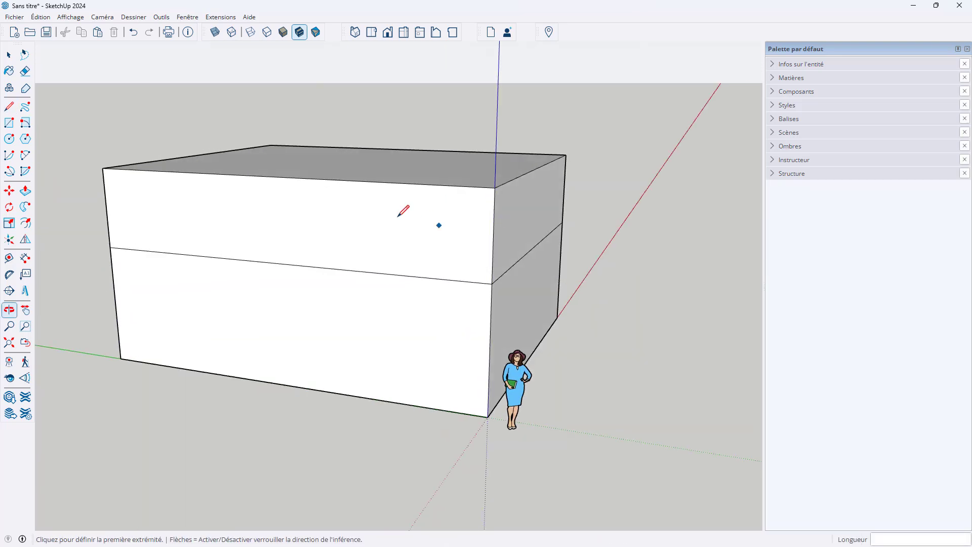
click(495, 188)
click(112, 247)
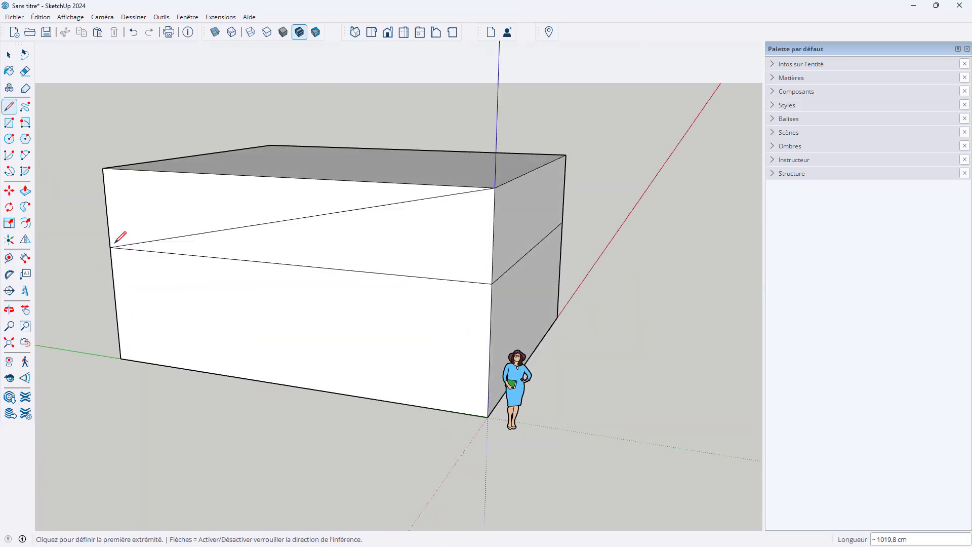
Step: Push the triangle above one diagonal 800 cm through the volume to cut the single-slope roof
middle_drag(230, 239, 289, 276)
key(p)
click(237, 247)
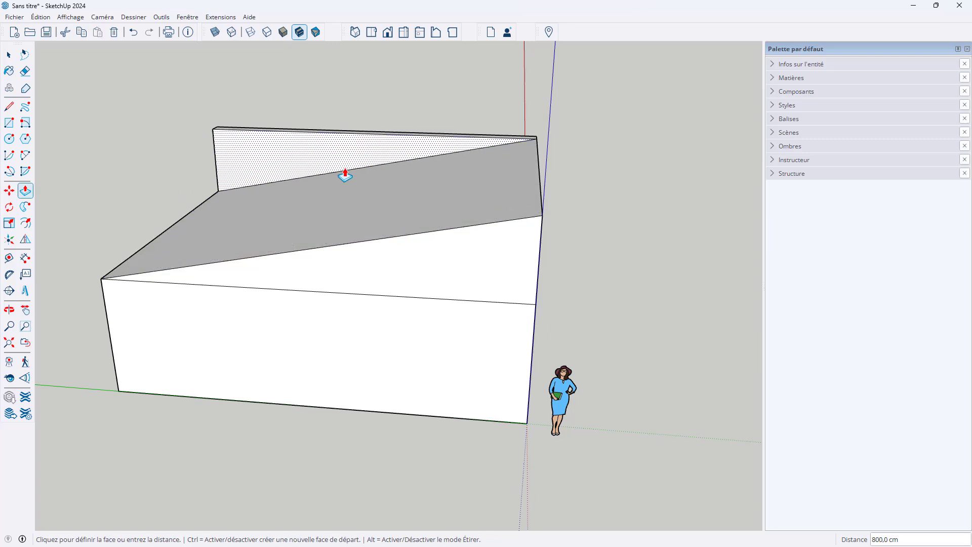
click(333, 169)
Step: Erase the leftover horizontal dividing edges between the two levels on the building's walls
key(e)
click(439, 299)
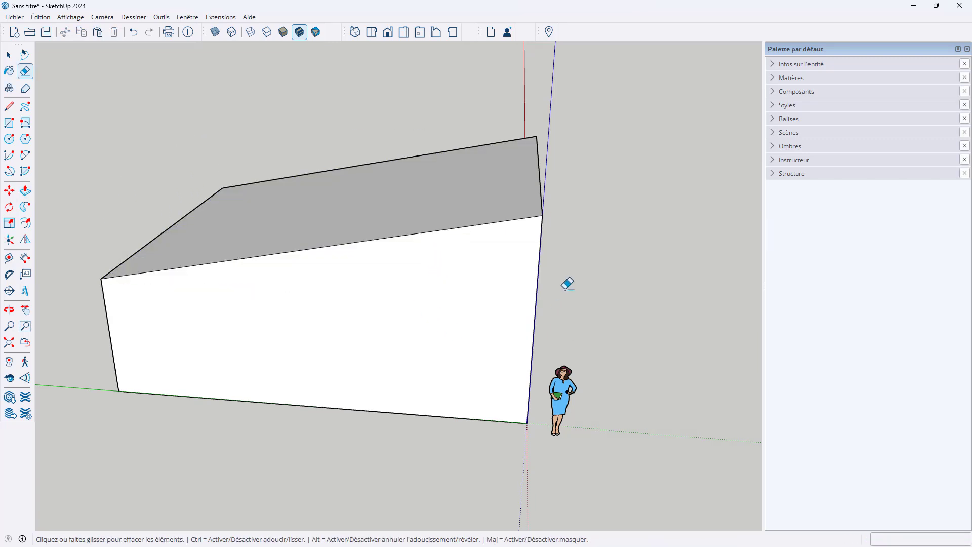
middle_drag(566, 288, 436, 286)
click(437, 287)
mouse_move(659, 364)
middle_down()
mouse_move(525, 354)
mouse_move(562, 367)
mouse_move(482, 319)
mouse_move(478, 339)
middle_up()
click(527, 262)
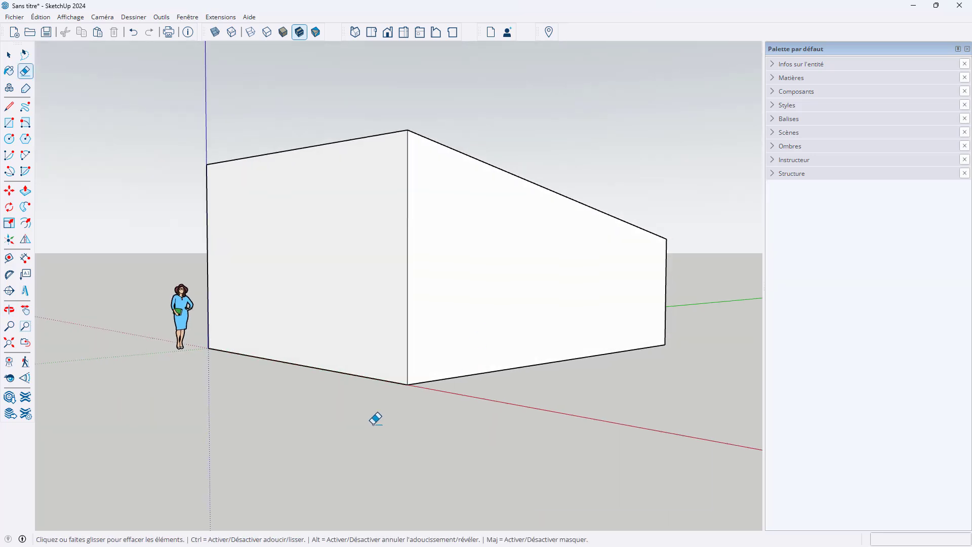
Step: Place a vertical guide on the tall front wall, 100 cm in from the corner edge farthest from the origin
middle_drag(375, 420, 454, 389)
mouse_move(525, 272)
middle_down()
mouse_move(234, 306)
mouse_move(497, 341)
mouse_move(533, 316)
middle_up()
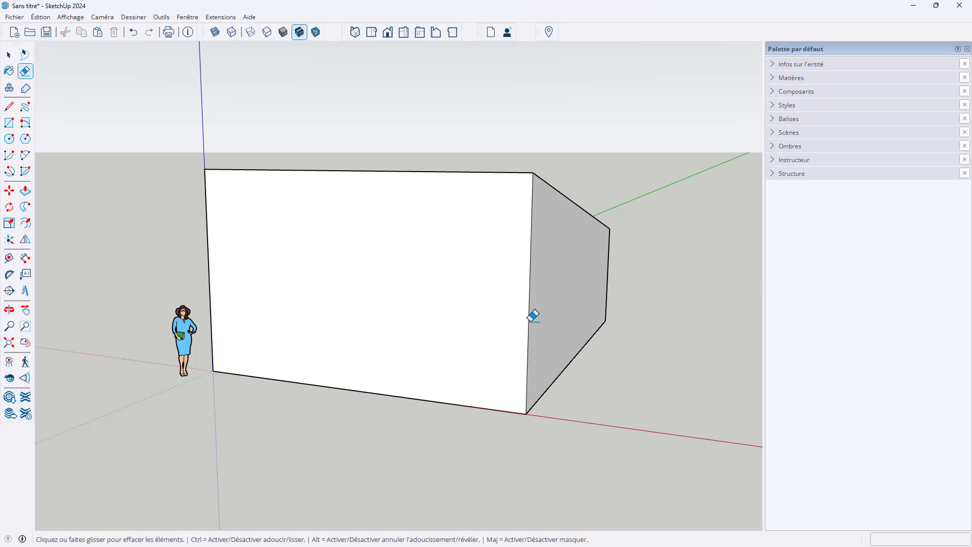
key(t)
click(529, 307)
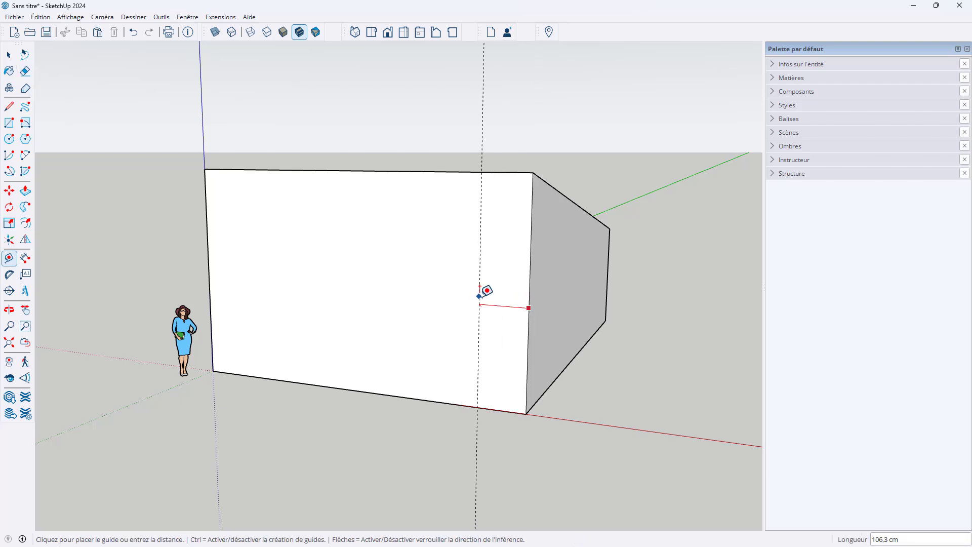
text(100)
key(Return)
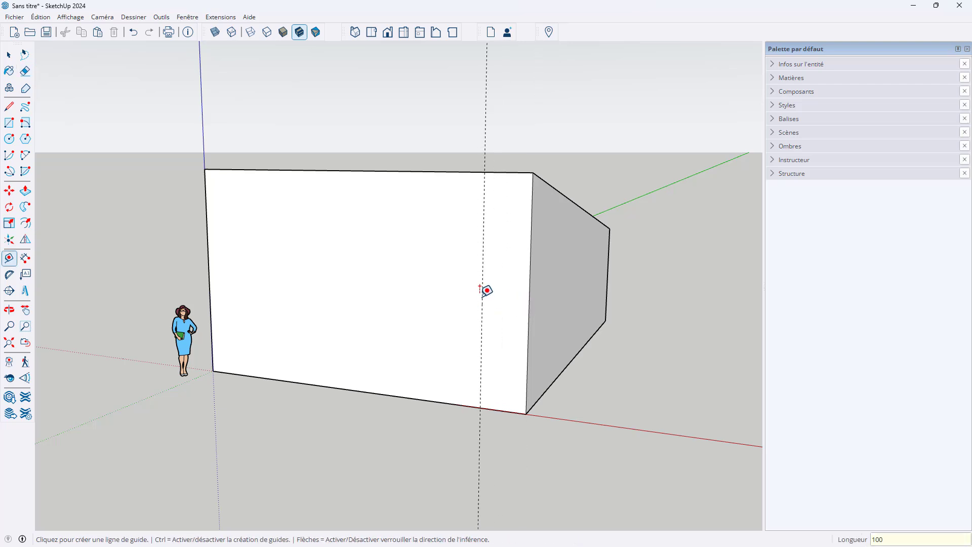
Step: Place a second vertical guide on the front wall, 400 cm from the first guide toward the origin
middle_drag(487, 288, 521, 287)
click(522, 274)
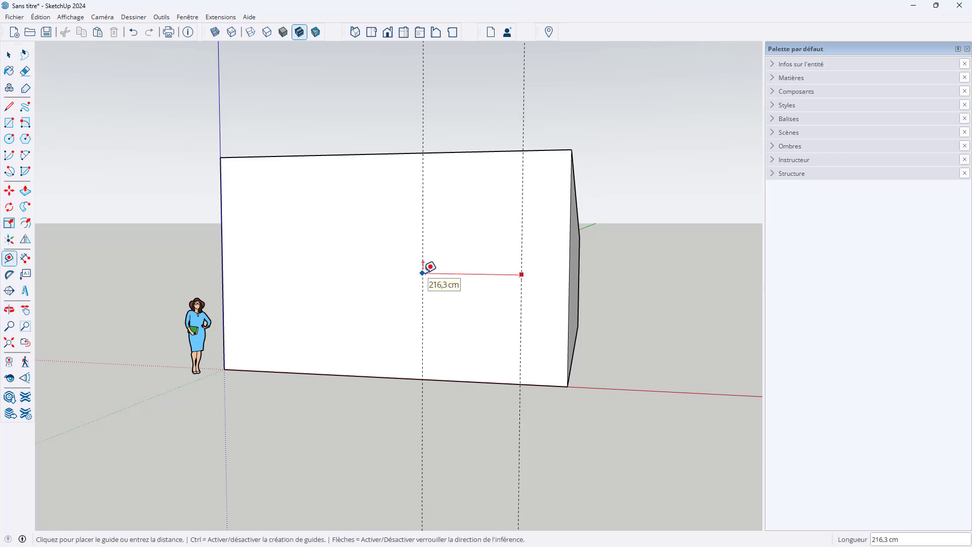
text(400)
key(Return)
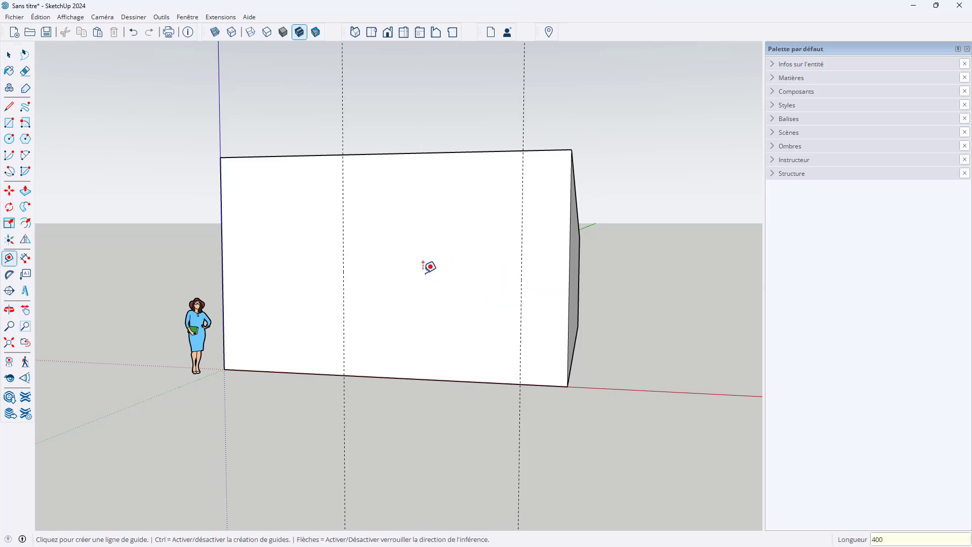
Step: Place a horizontal guide 210 cm above the front wall's base edge
click(488, 383)
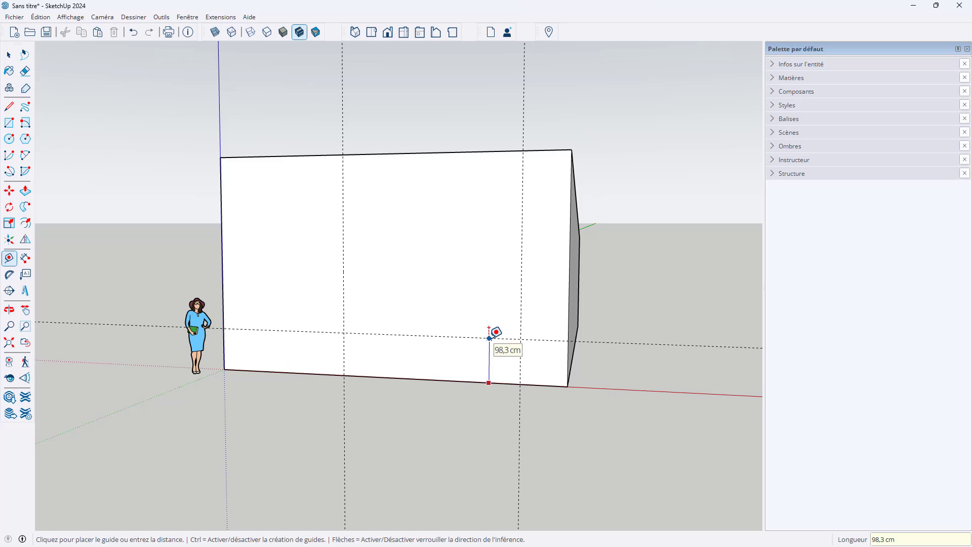
text(210)
key(Return)
Step: Place a horizontal guide 300 cm above the front wall's base edge
middle_drag(616, 341, 523, 352)
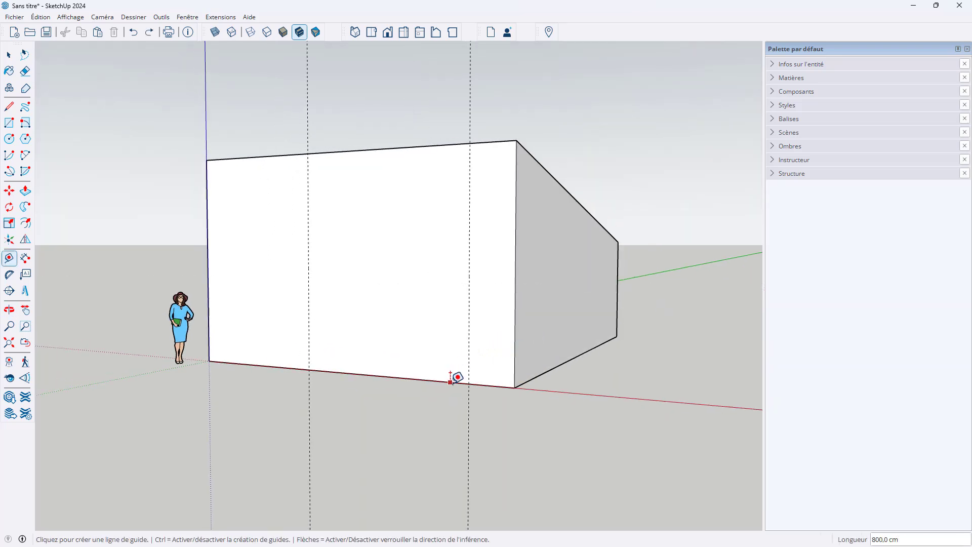
click(450, 382)
text(300)
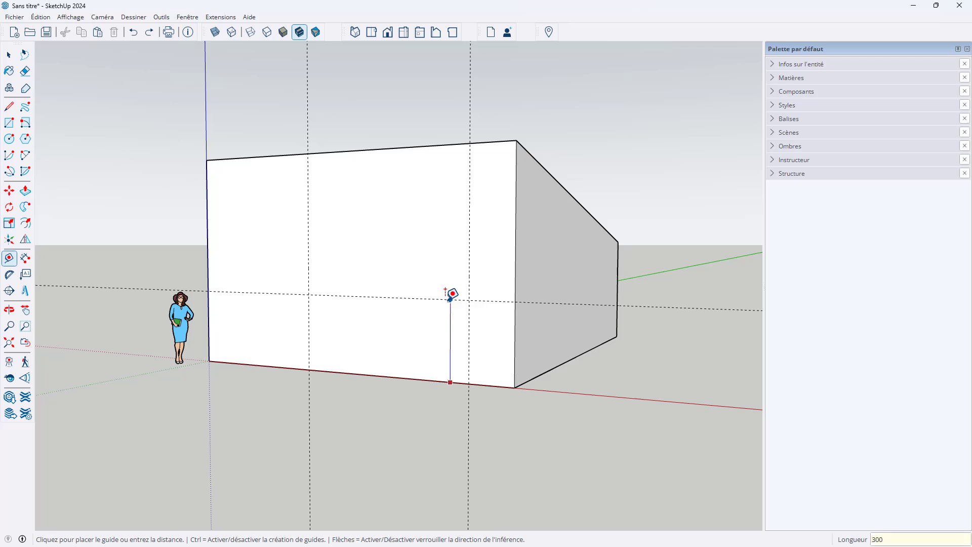
key(Return)
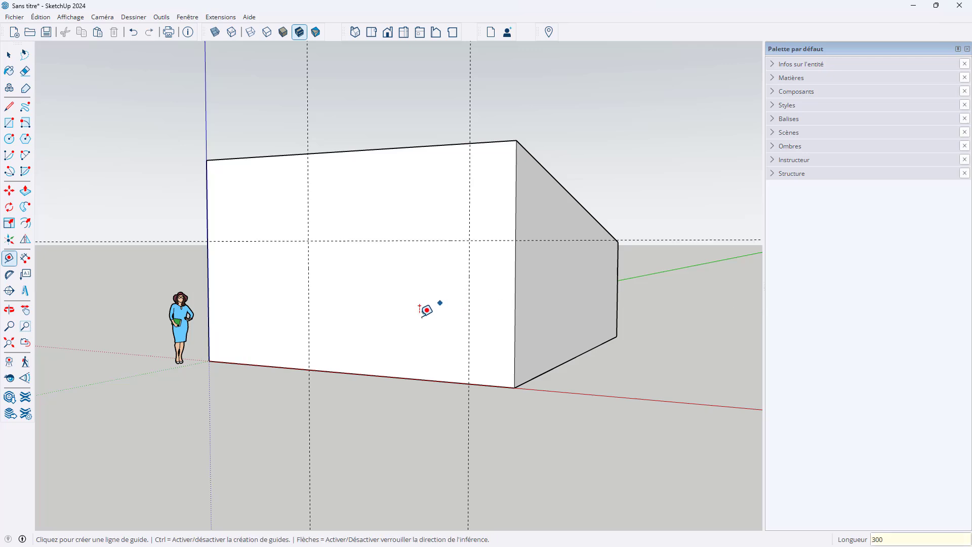
Step: Draw the window rectangle on the front wall between the two vertical guides, from the horizontal guide down to the base edge
middle_drag(425, 310, 481, 326)
key(r)
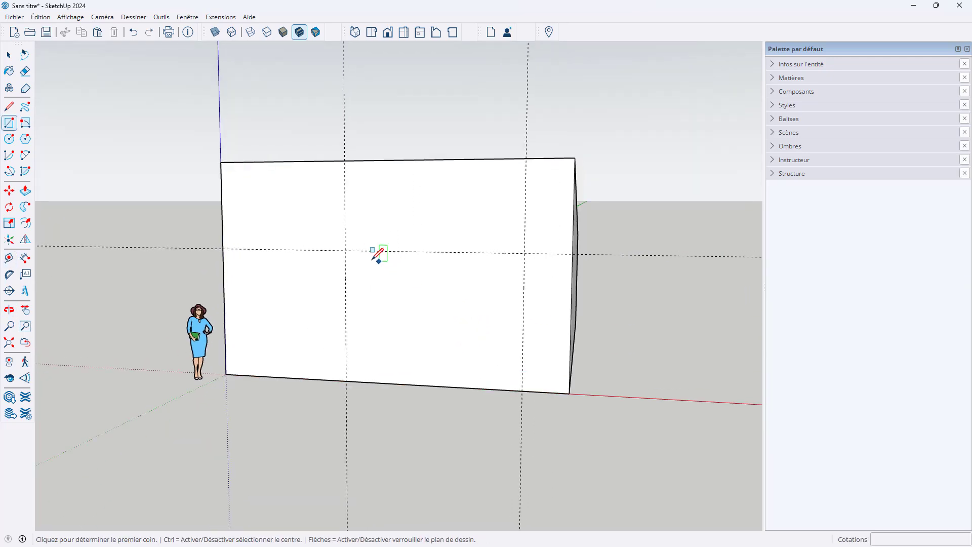
click(345, 250)
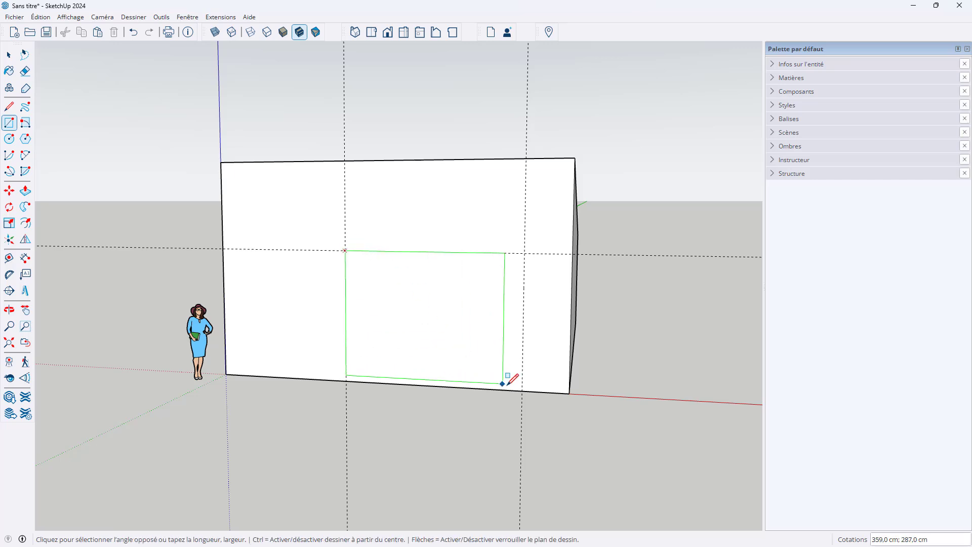
click(522, 390)
Step: Push the window rectangle about 35 cm into the front wall
mouse_move(522, 390)
middle_down()
mouse_move(460, 403)
mouse_move(463, 387)
middle_up()
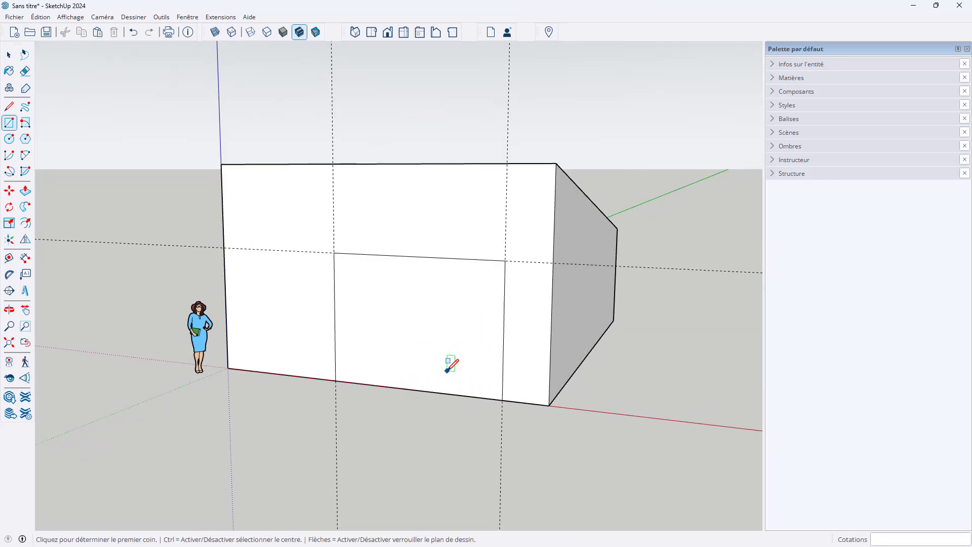
key(p)
click(424, 351)
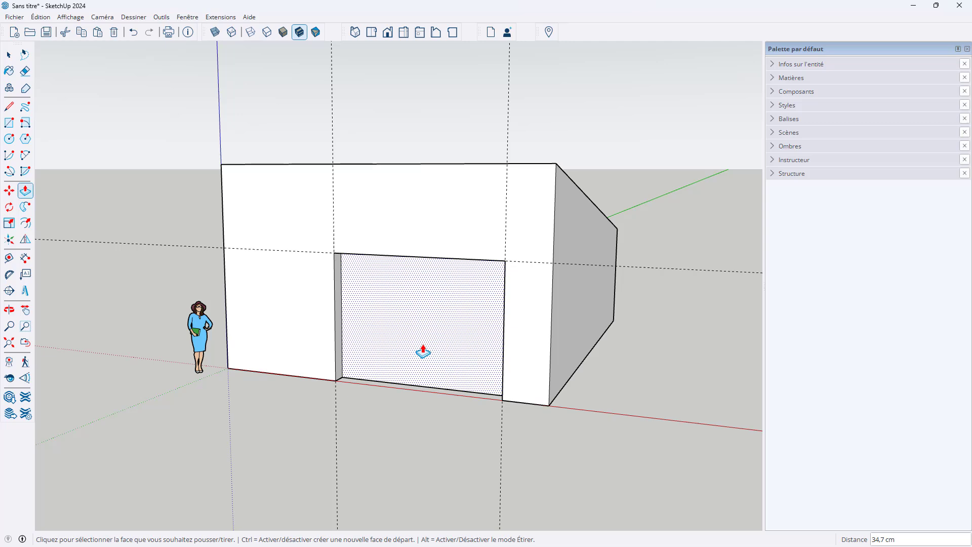
Step: Offset the outline of the recessed window face inward by 5 cm to form the outer frame
key(Return)
middle_drag(424, 349, 484, 272)
scroll(432, 280, up, 3)
middle_drag(425, 306, 439, 301)
key(f)
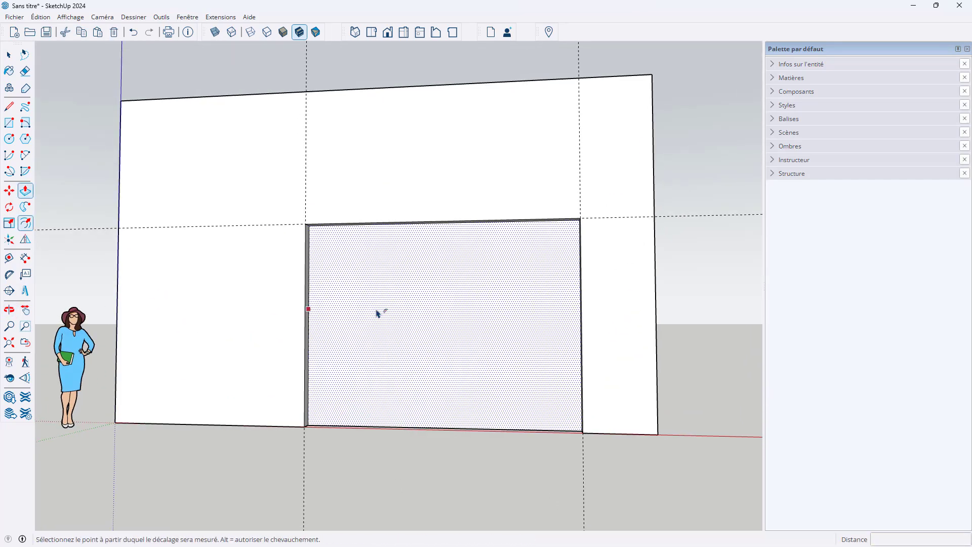
click(380, 311)
click(341, 338)
key(Return)
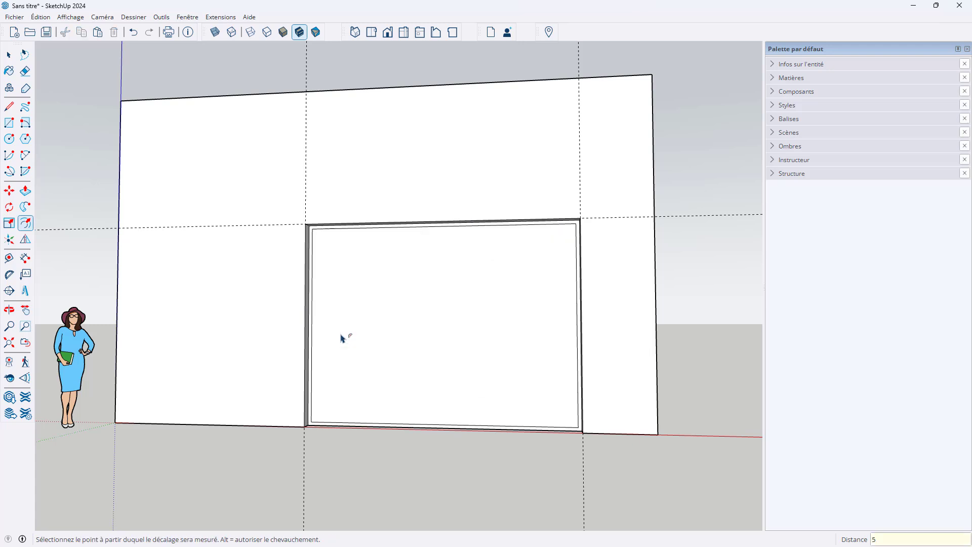
Step: Draw a vertical line between the midpoints of the inner rectangle's upper and lower edges to split the glazing in two
scroll(432, 306, up, 1)
key(l)
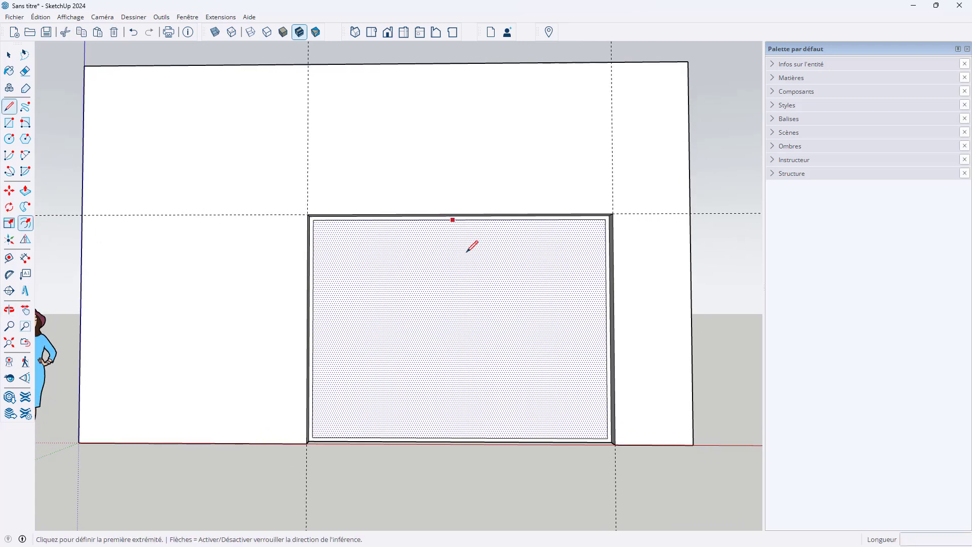
click(459, 220)
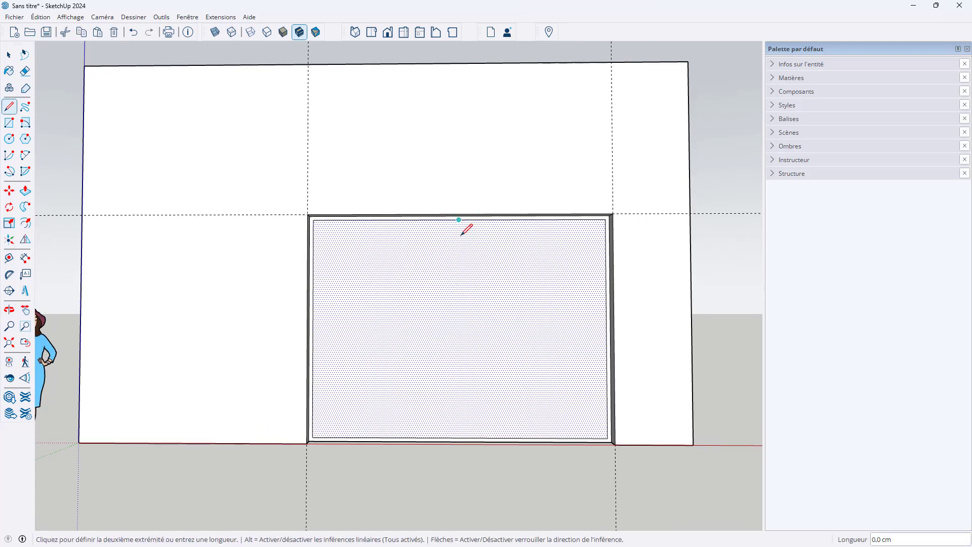
click(460, 438)
Step: Repeat the same inward offset on both halves of the glazing to create the two sash frames
mouse_move(460, 439)
middle_down()
mouse_move(482, 432)
mouse_move(434, 441)
mouse_move(455, 430)
middle_up()
key(f)
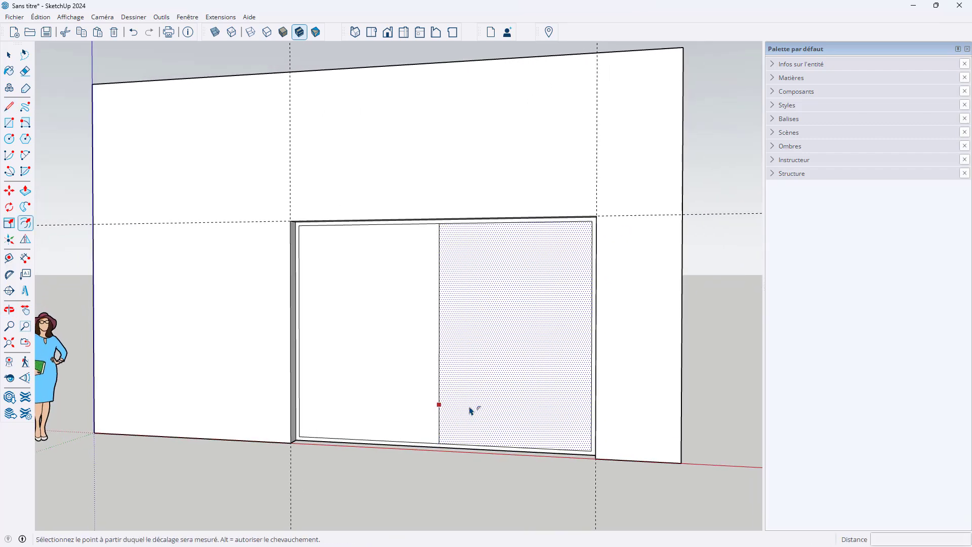
key(space)
click(472, 480)
key(f)
double_click(488, 395)
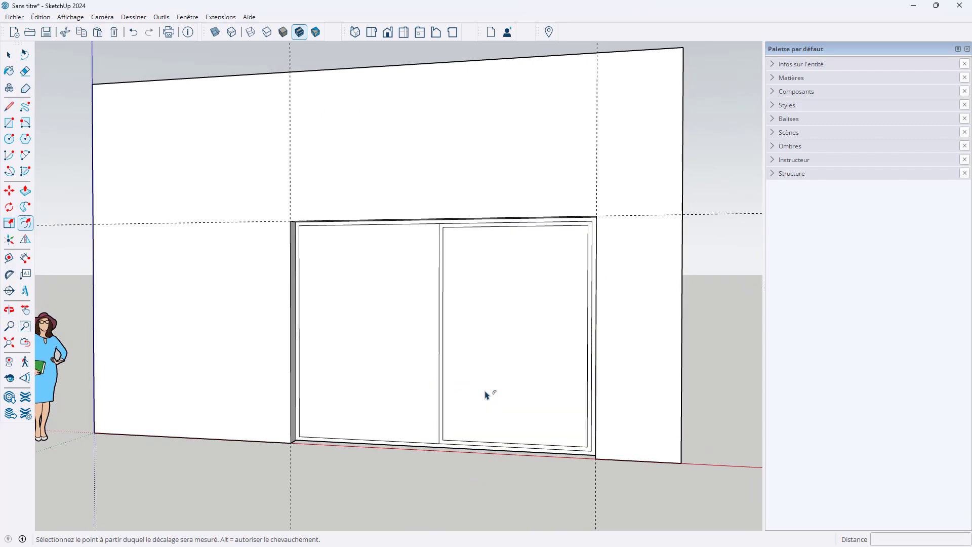
double_click(413, 373)
key(space)
Step: Delete all guides from the model
middle_drag(425, 400, 446, 459)
click(46, 21)
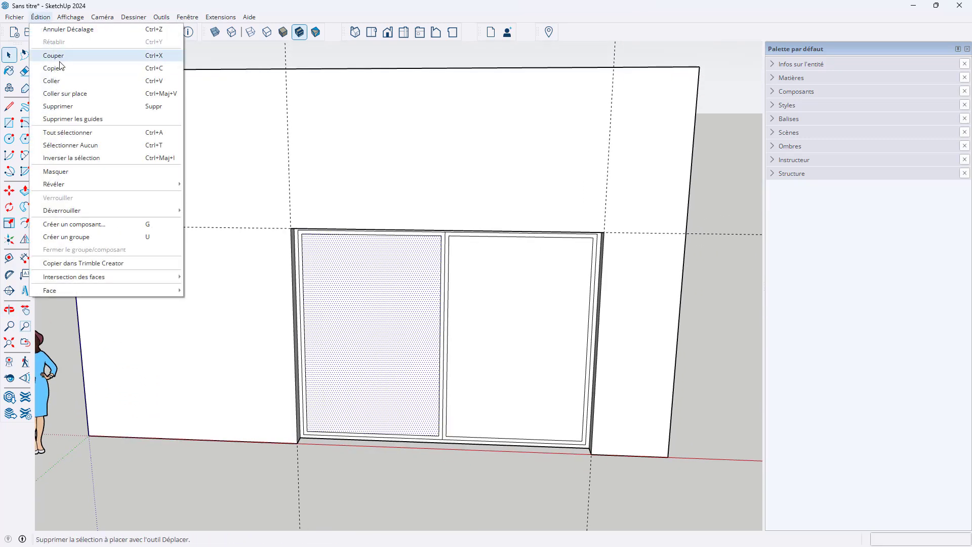
click(62, 120)
Step: Make a component named "porte vitre" from the whole recessed window, replacing the selected geometry
middle_drag(285, 334, 278, 269)
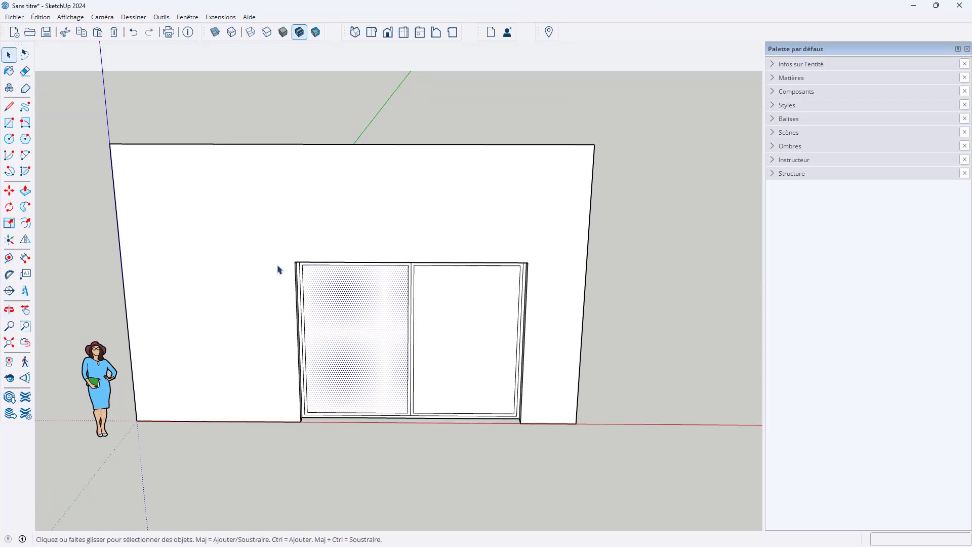
drag(254, 216, 538, 443)
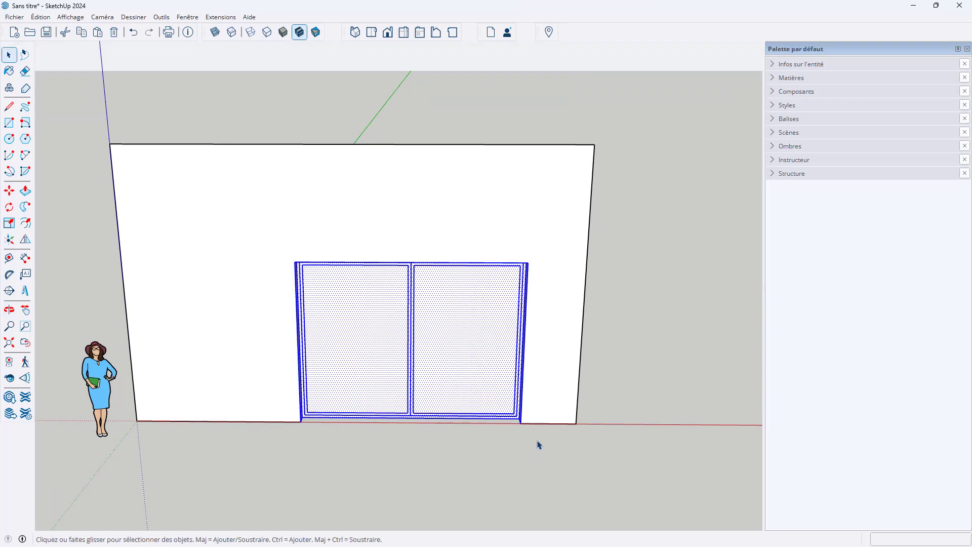
middle_drag(538, 443, 366, 459)
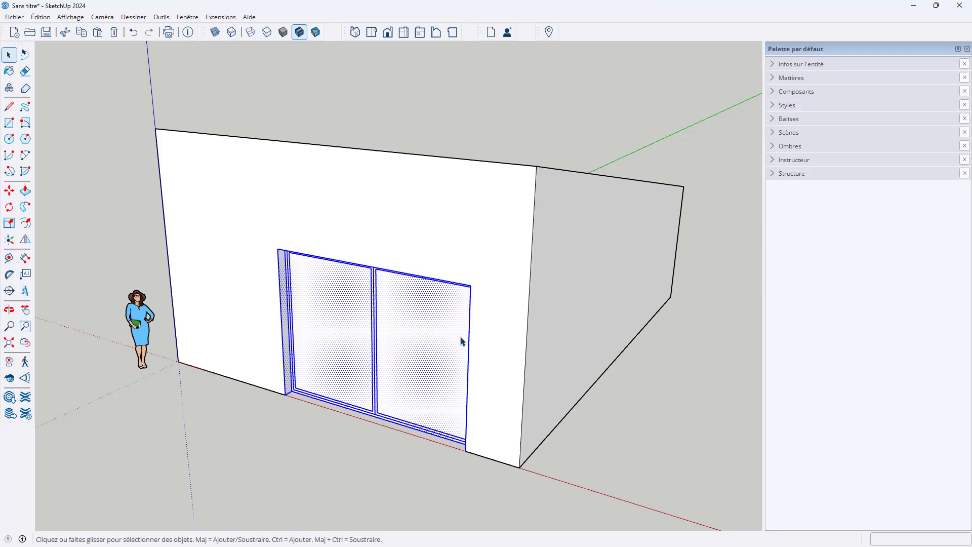
right_click(413, 314)
click(456, 394)
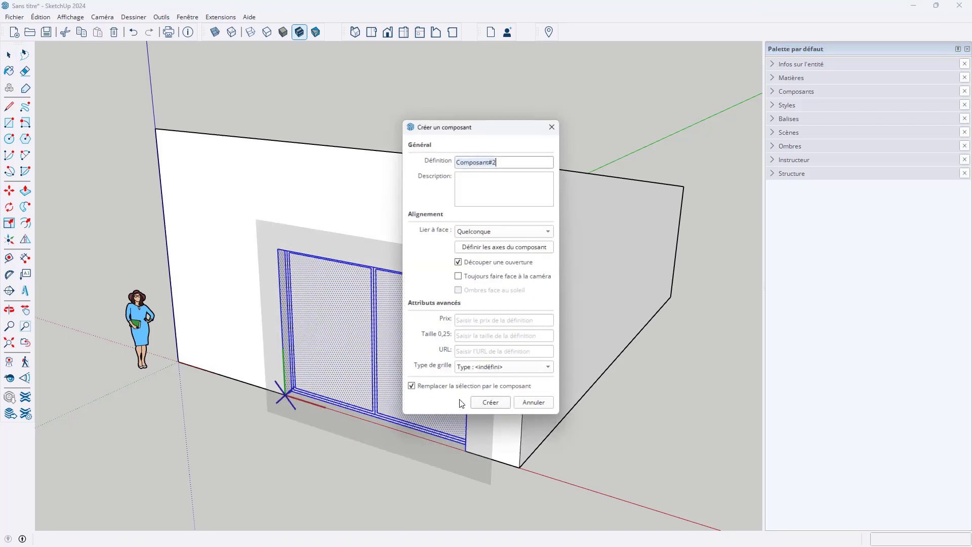
text(porte vitre)
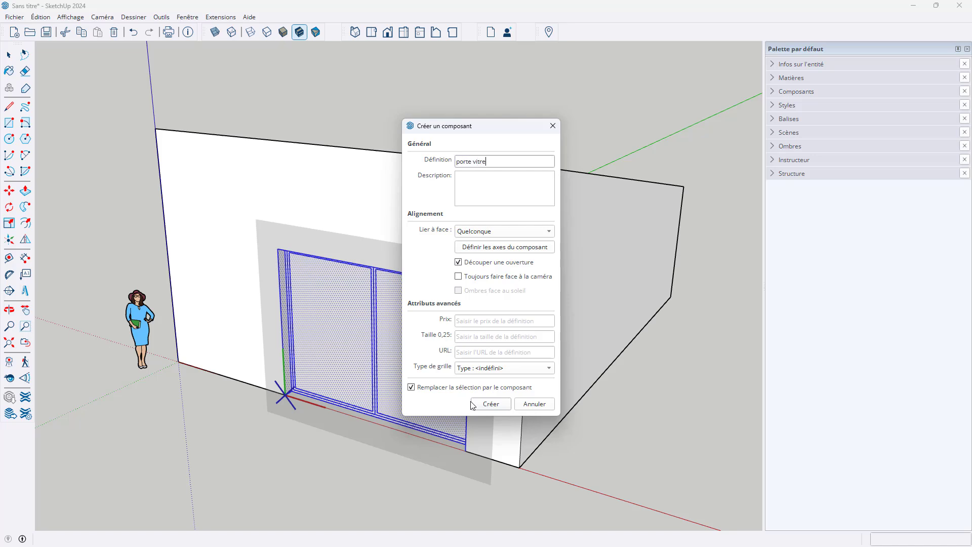
click(489, 404)
Step: Copy the glazed door component to a spot about 4 m in front of the building
scroll(419, 372, down, 5)
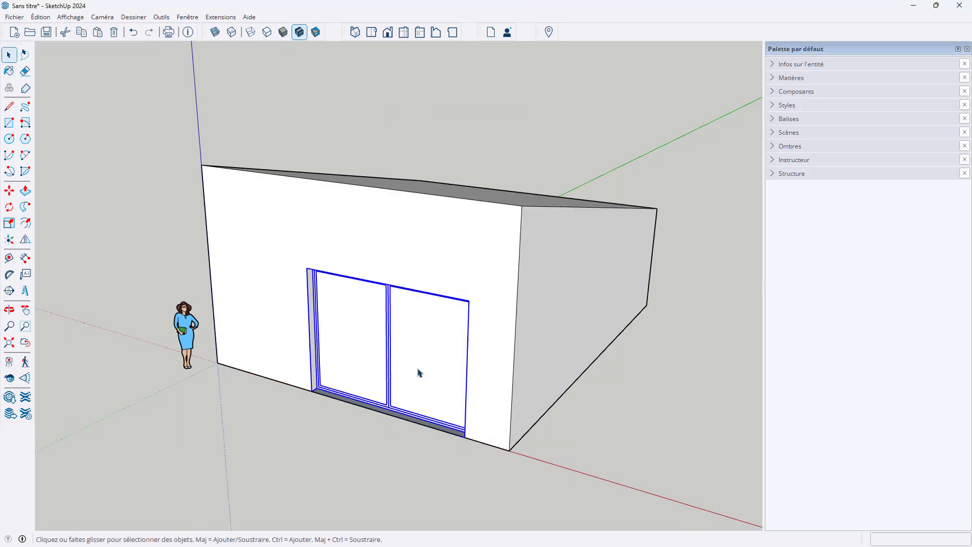
middle_drag(383, 373, 309, 375)
key(m)
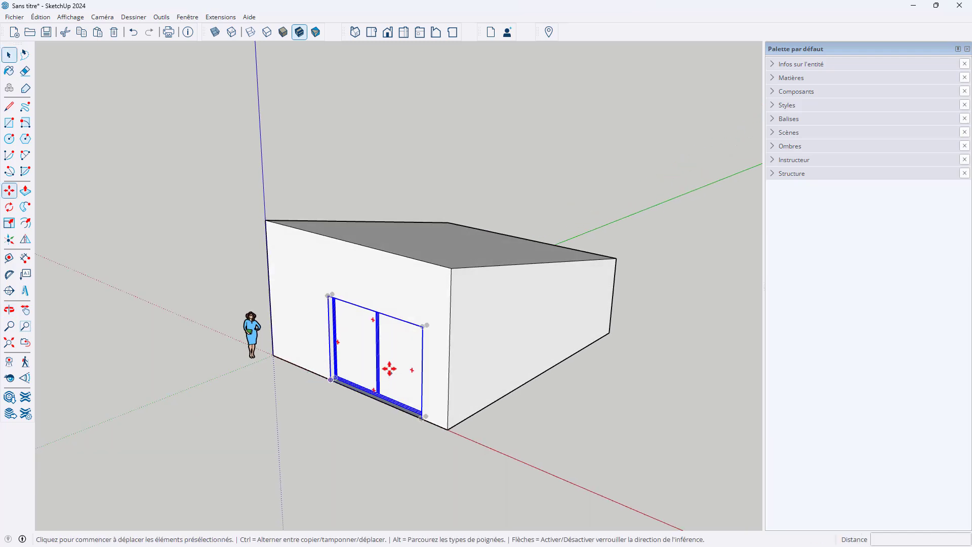
scroll(390, 377, down, 1)
click(390, 377)
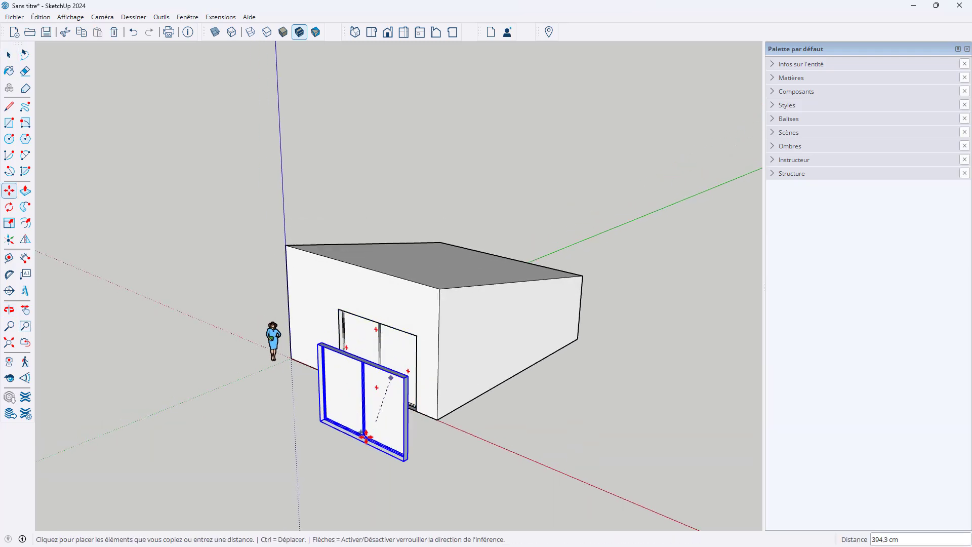
click(364, 444)
Step: Rotate the copied glazed door about its vertical axis until it runs parallel to the building's side wall
mouse_move(365, 443)
middle_down()
mouse_move(365, 432)
mouse_move(368, 451)
middle_up()
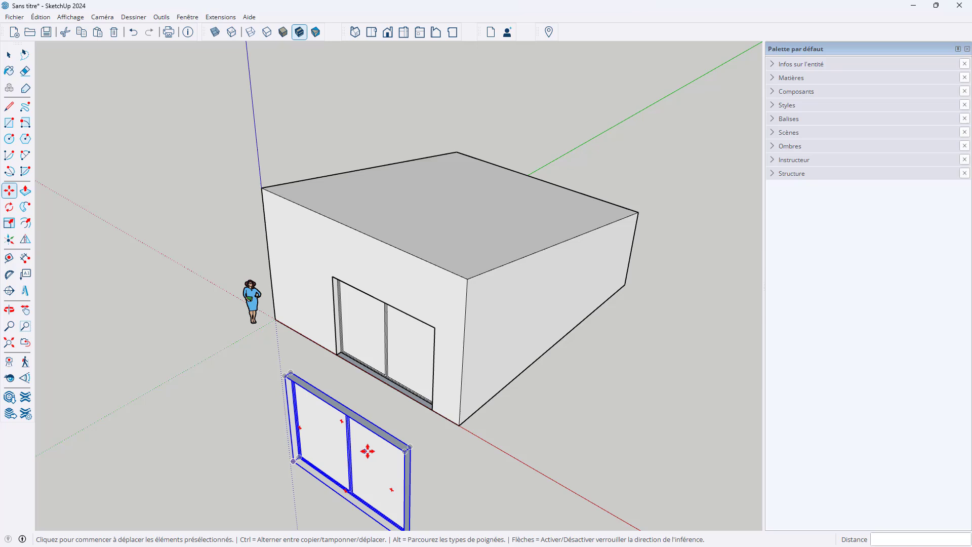
click(395, 441)
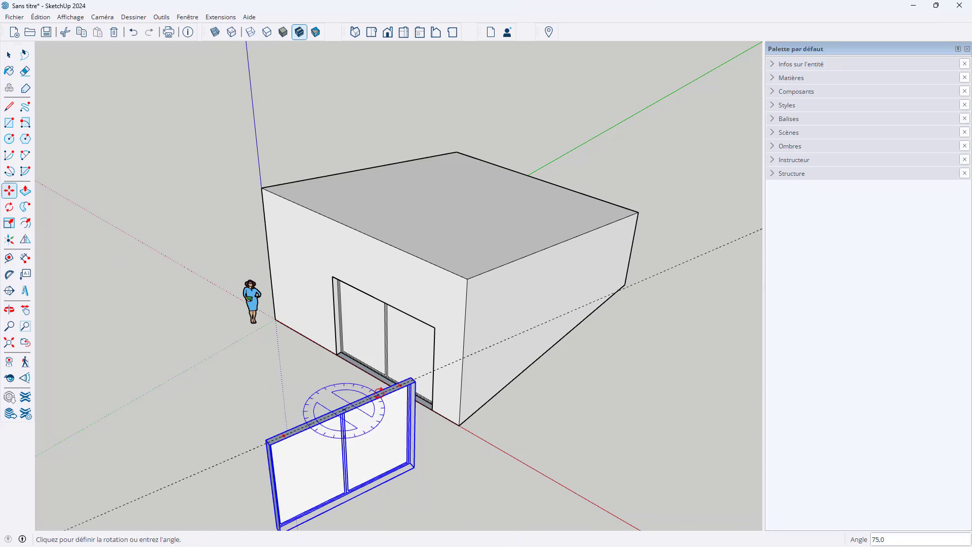
click(342, 455)
Step: Place a vertical guide on the side wall, 100 cm from the front corner edge
middle_drag(342, 455, 311, 432)
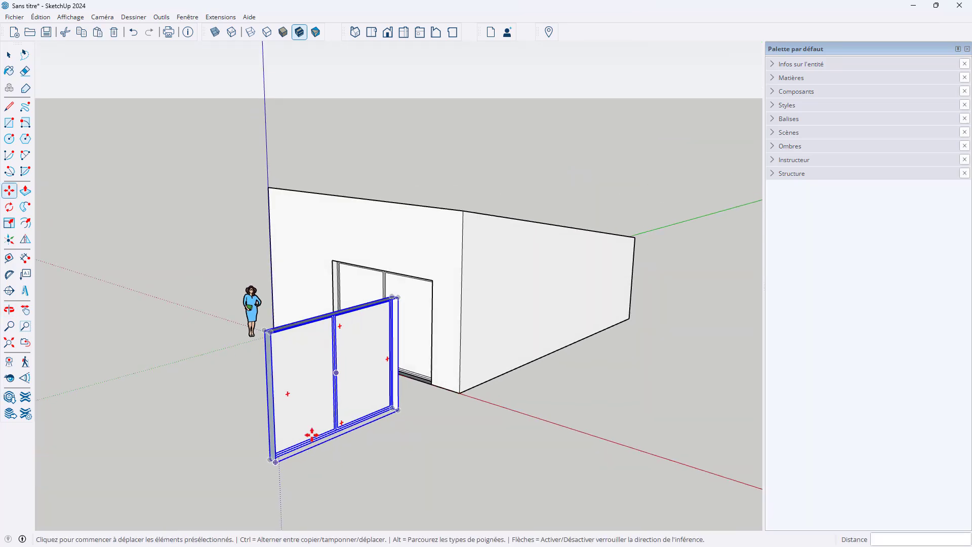
scroll(436, 360, up, 3)
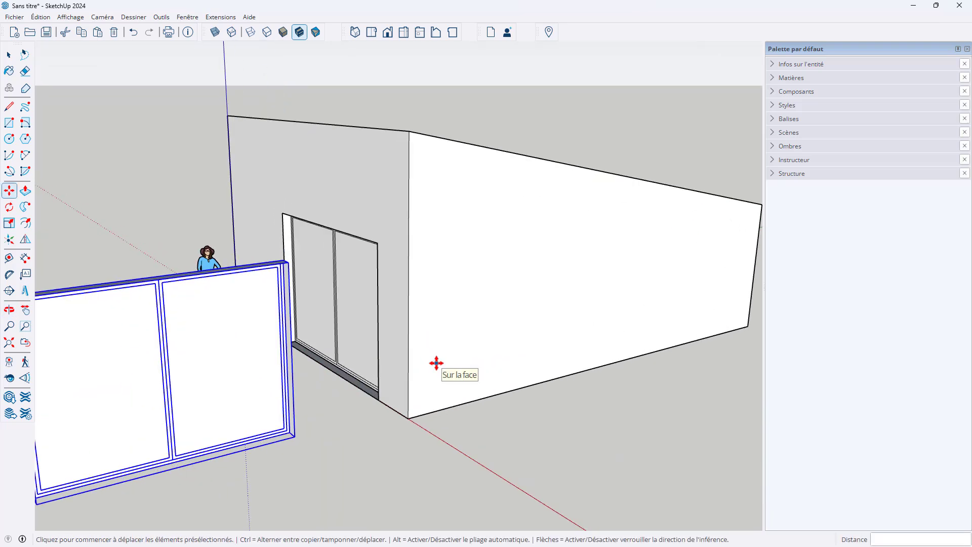
key(t)
click(409, 306)
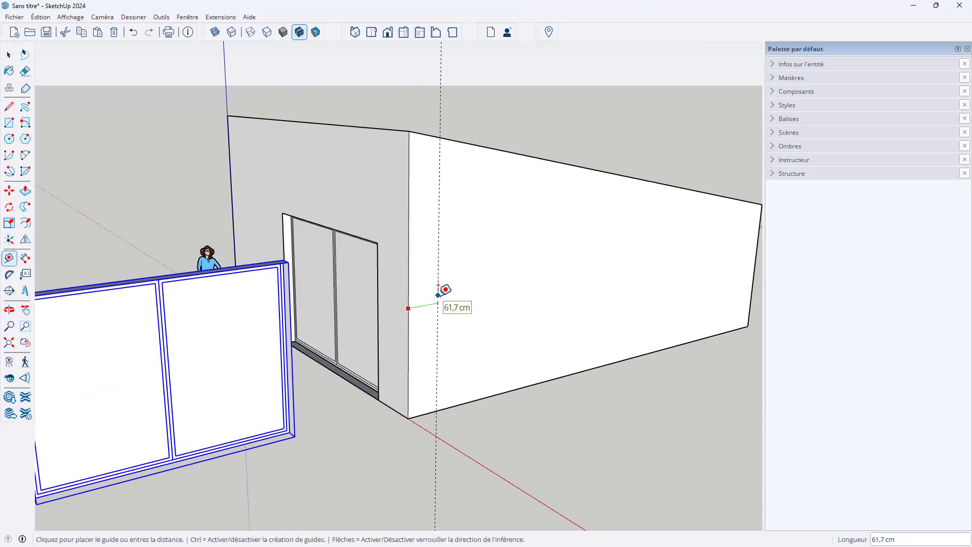
text(100)
key(Return)
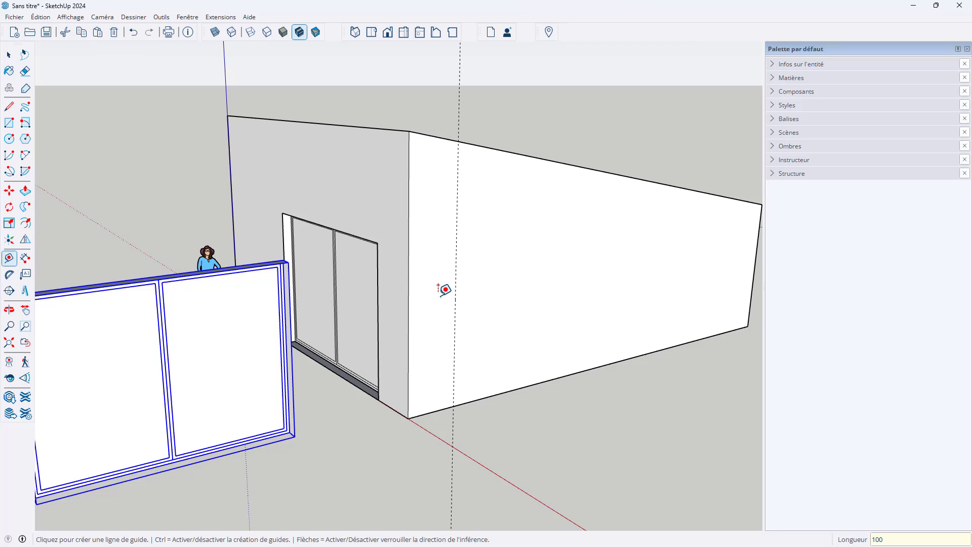
Step: Move the copied glazed door by its lower corner to where the vertical guide meets the side wall's base edge, then deselect it
scroll(451, 295, down, 3)
key(m)
scroll(175, 438, up, 3)
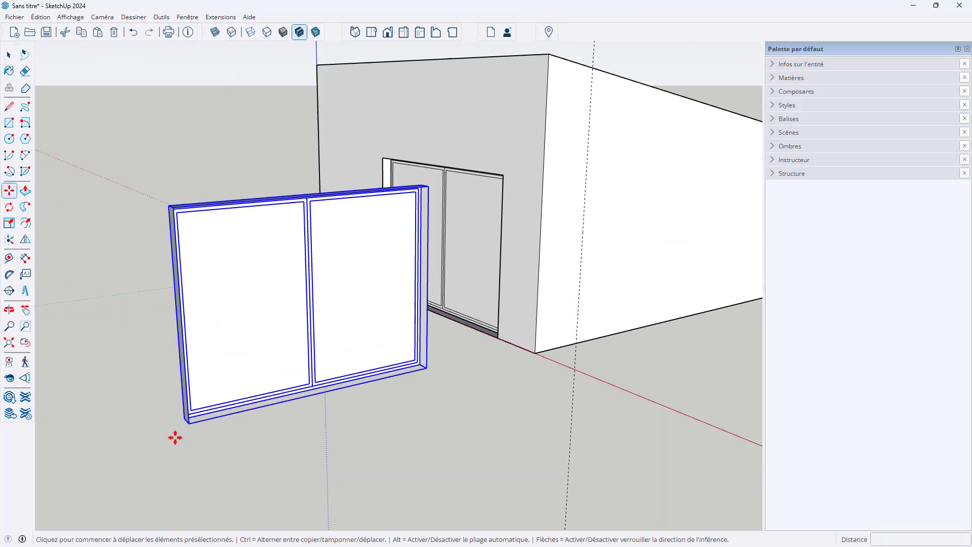
scroll(175, 438, up, 3)
click(193, 415)
scroll(196, 411, down, 5)
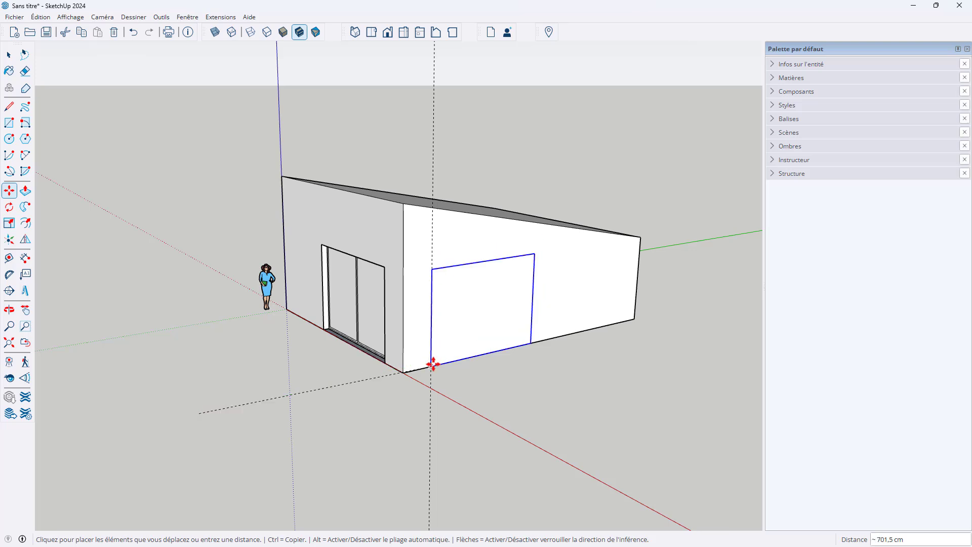
click(433, 363)
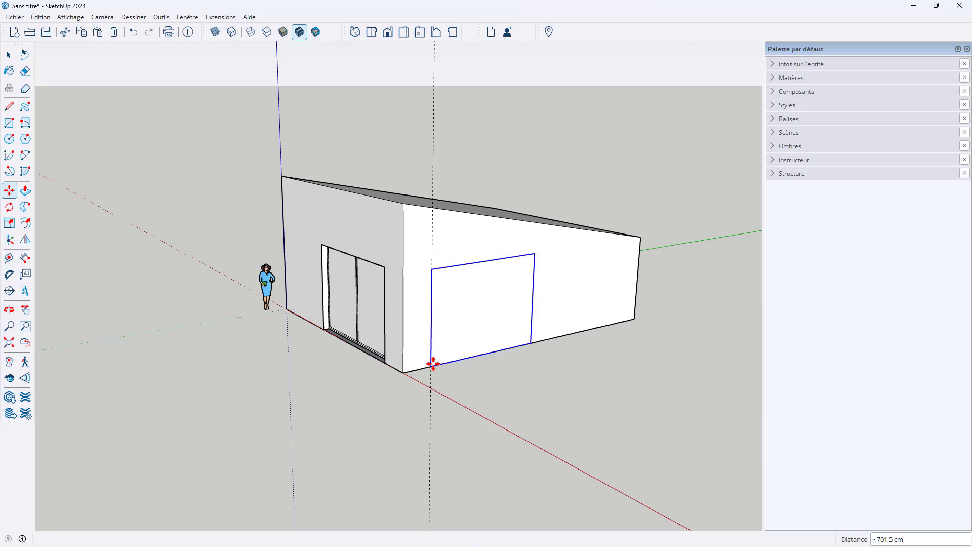
key(space)
click(495, 395)
Step: Remove the vertical guide on the side wall by deleting all guides
scroll(467, 306, up, 3)
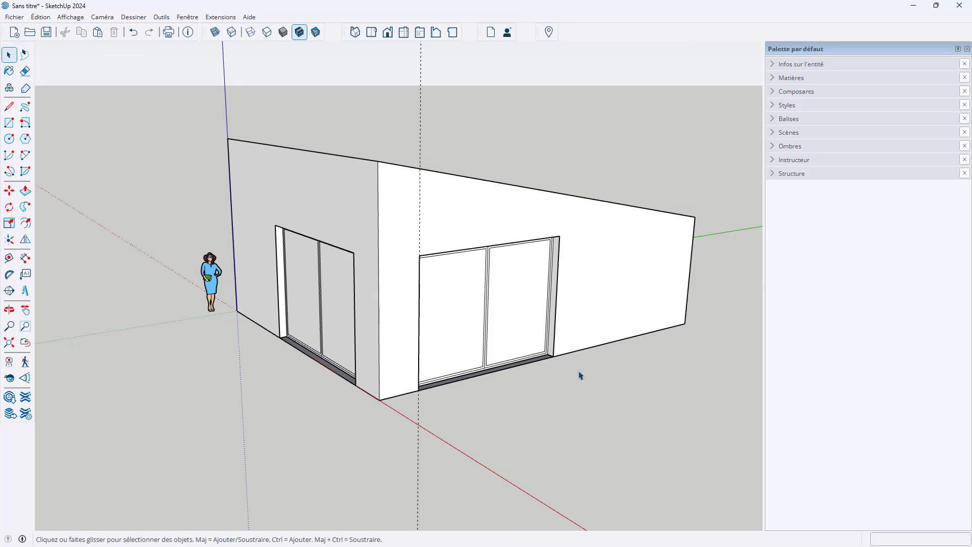
middle_drag(581, 377, 594, 338)
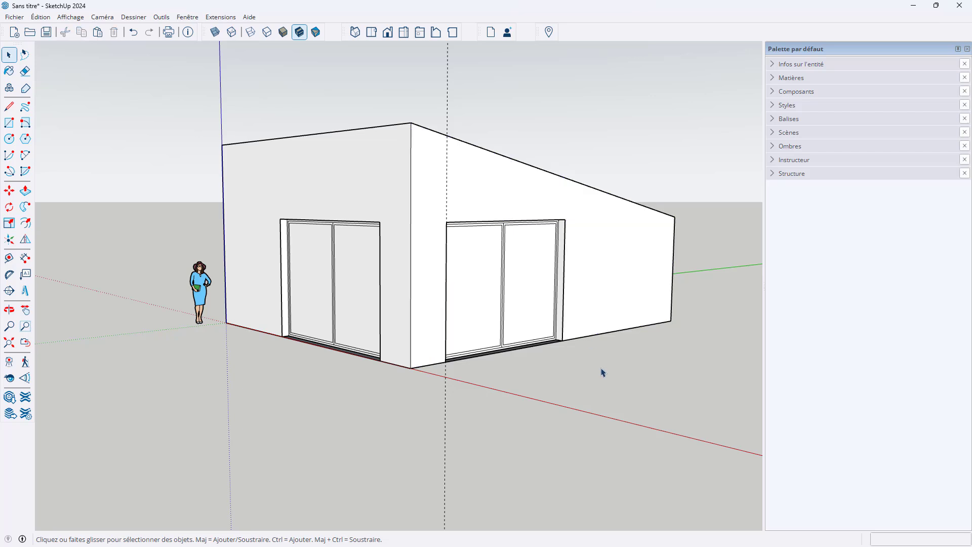
click(41, 17)
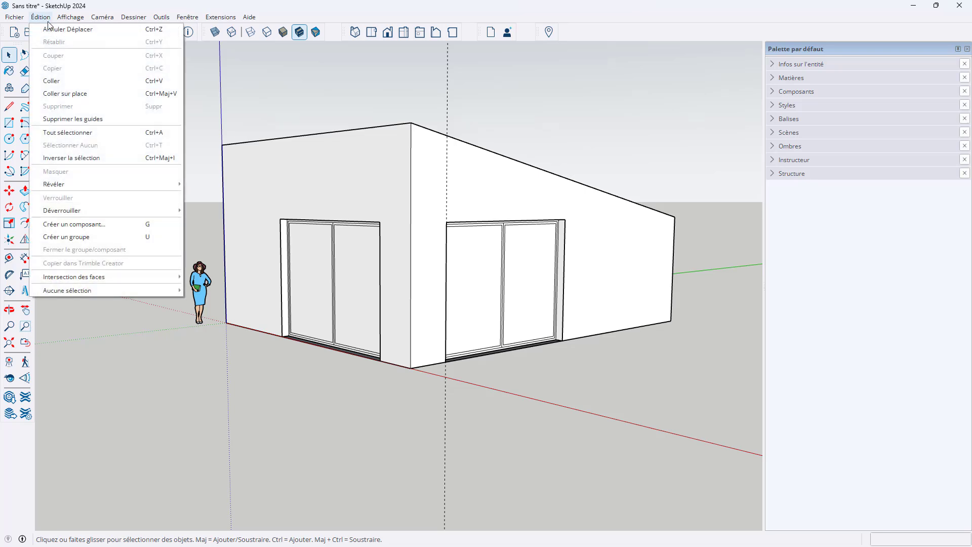
click(85, 119)
Step: Explode the building group so that the glazed door on the side wall can be selected separately
scroll(428, 397, down, 3)
middle_drag(427, 397, 494, 431)
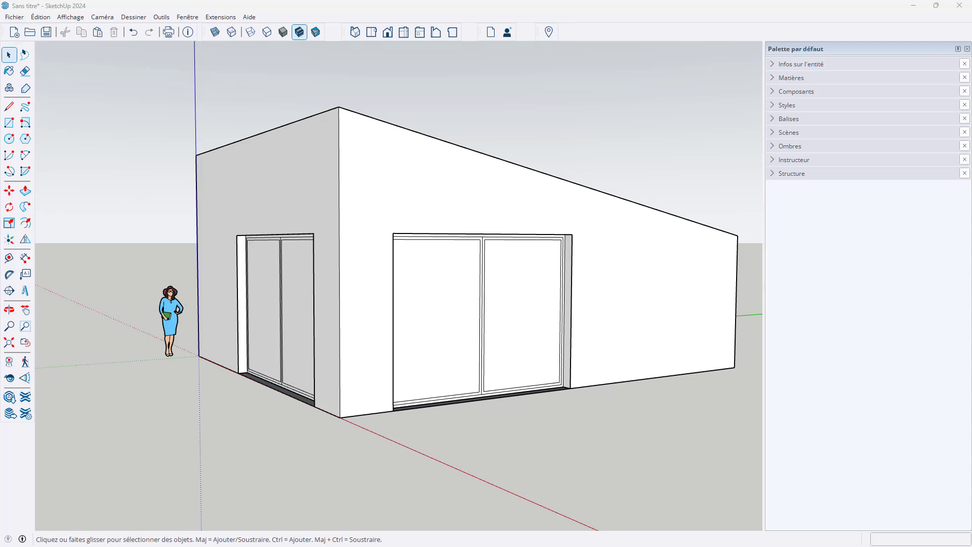
scroll(384, 223, down, 3)
middle_drag(387, 221, 394, 275)
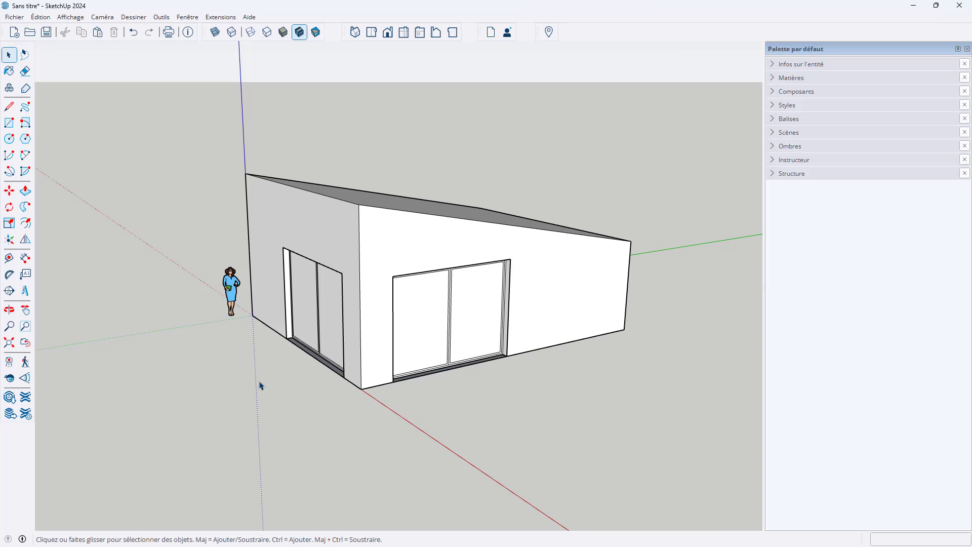
scroll(438, 255, up, 1)
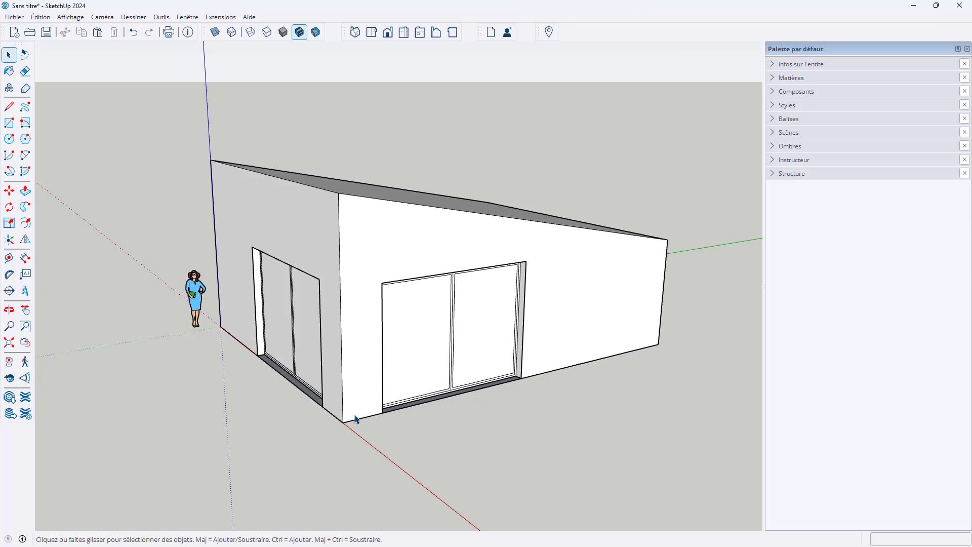
triple_click(363, 246)
right_click(404, 224)
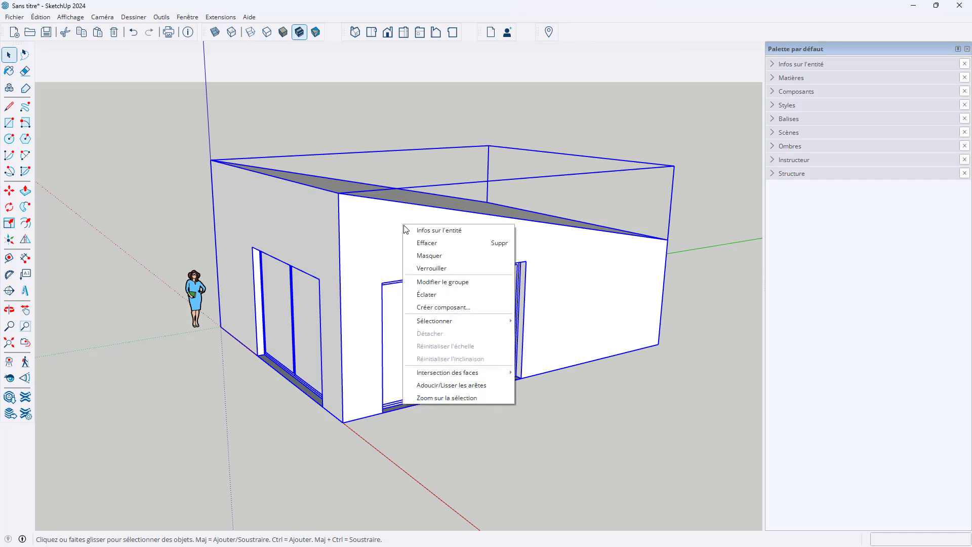
click(469, 292)
click(481, 309)
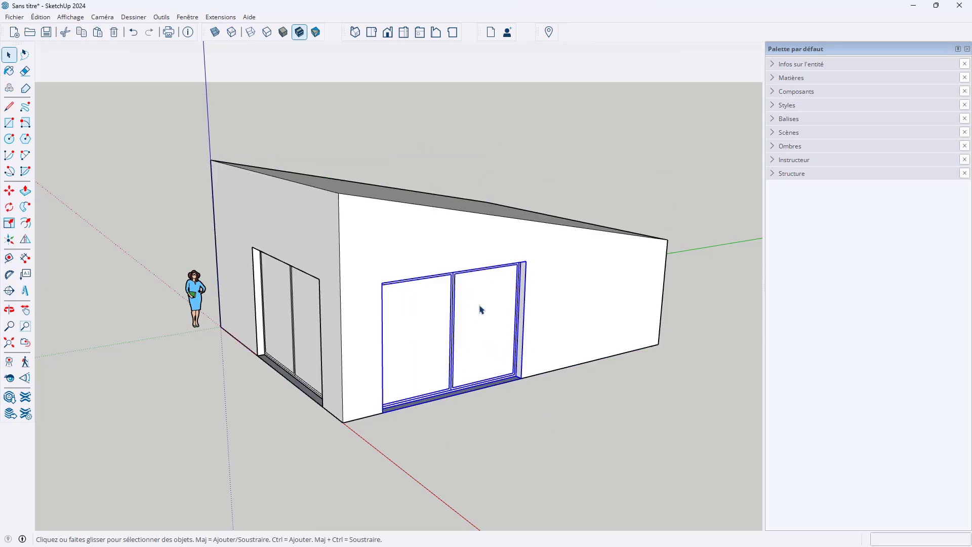
Step: Group the building shell together with the glazed doors on the front and side walls, then deselect the group
triple_click(441, 244)
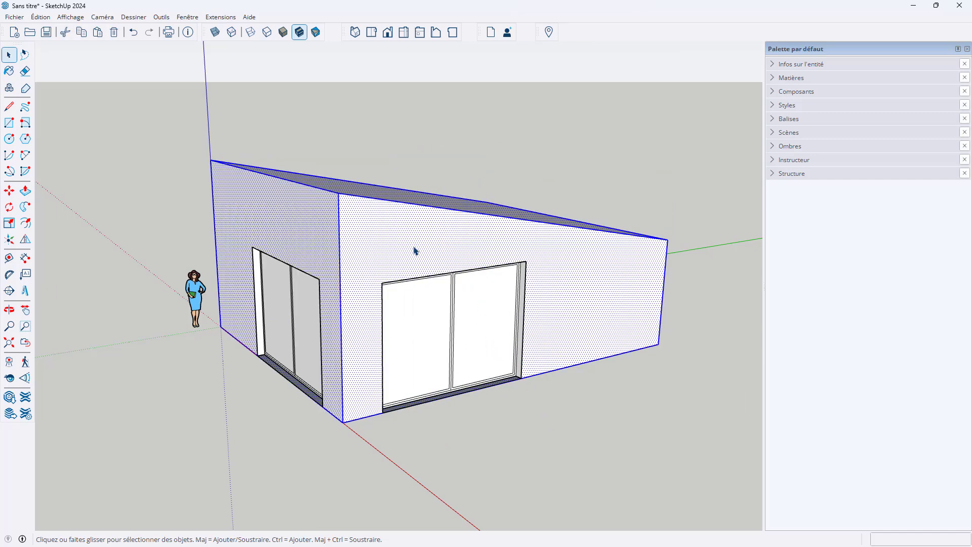
shift+click(474, 311)
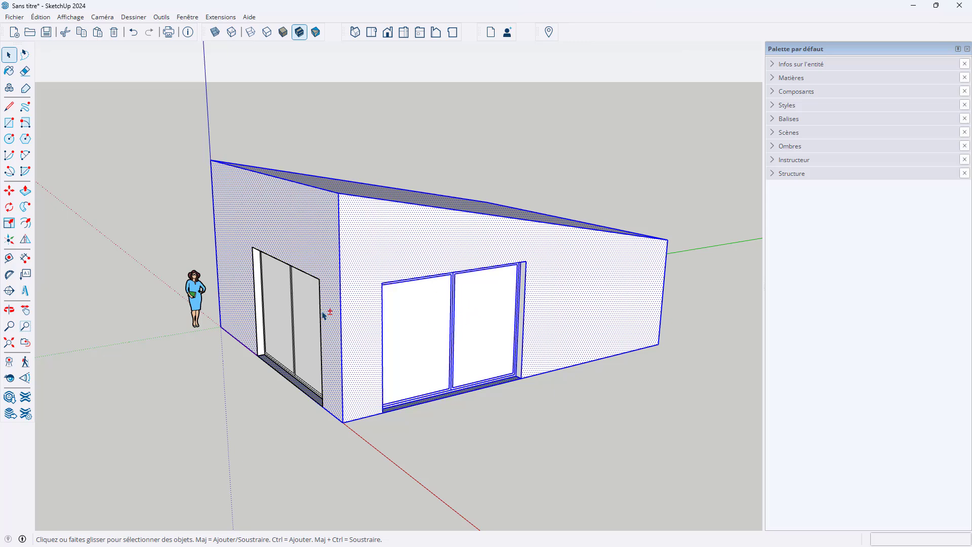
shift+click(302, 307)
right_click(431, 311)
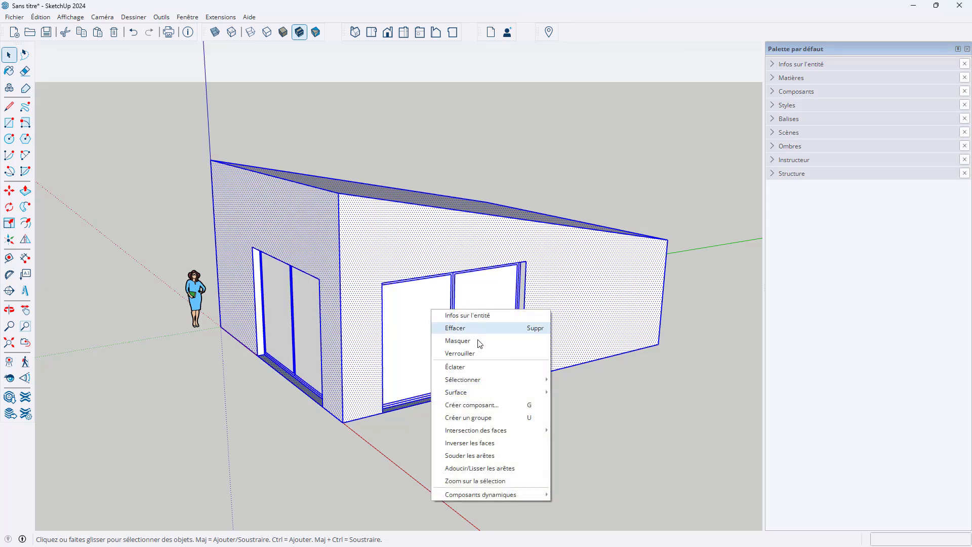
click(475, 418)
click(536, 436)
middle_drag(536, 436, 518, 410)
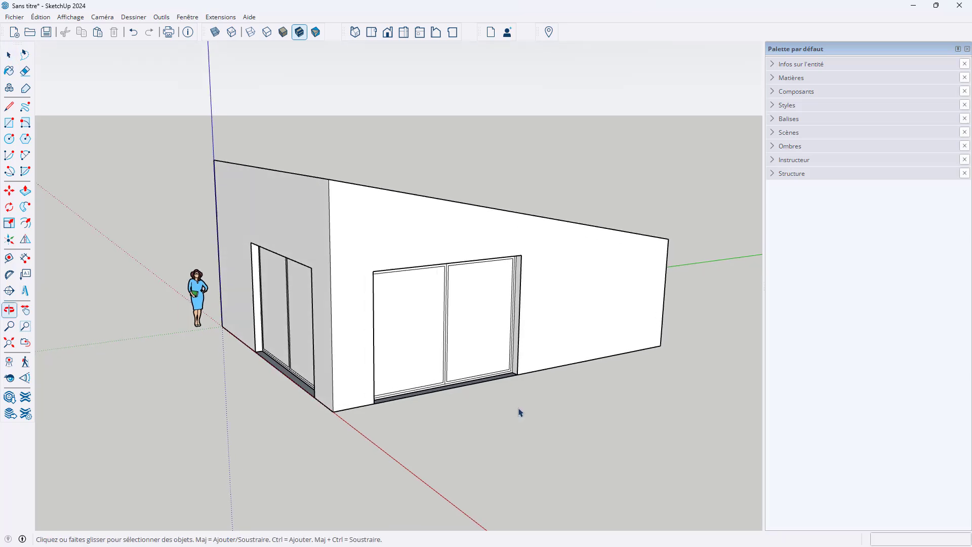
Step: Save the model as "bardage" on the desktop (Bureau)
click(15, 17)
click(30, 81)
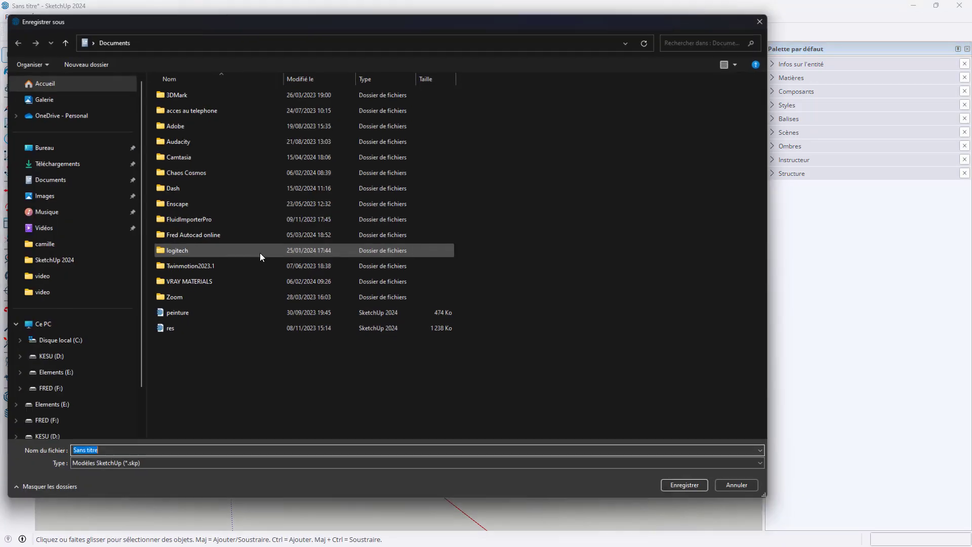
click(76, 146)
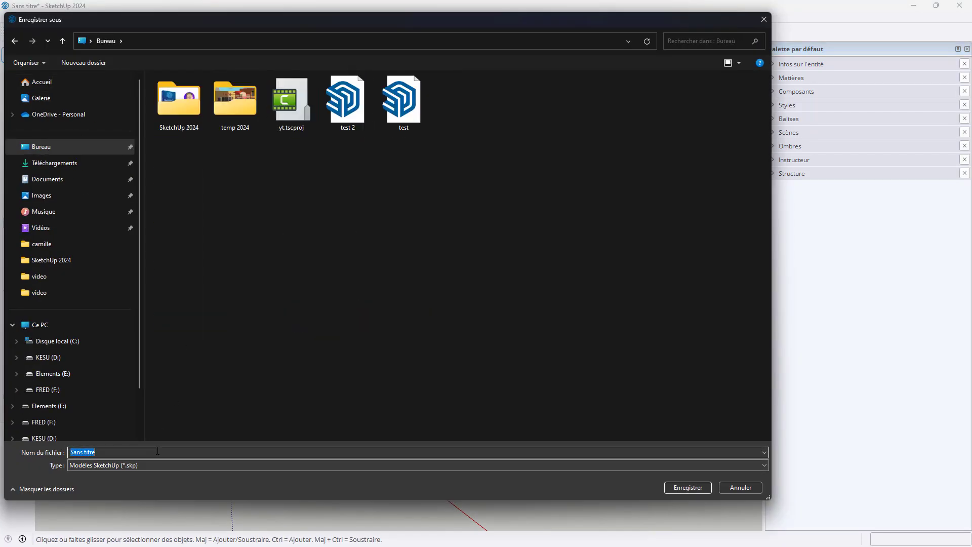
text(bardage)
key(Return)
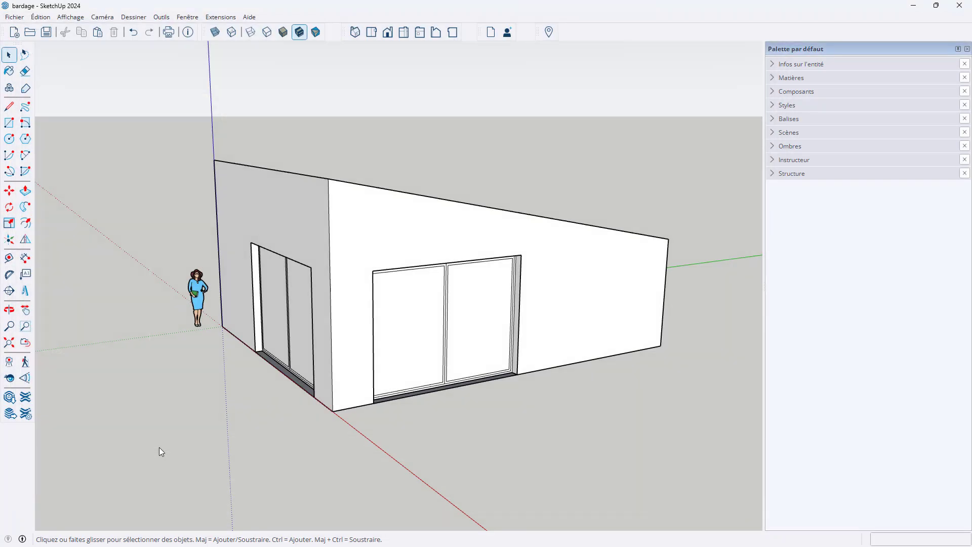
Step: Draw a 5 × 5 cm square on the side wall, starting from its lower corner next to the front wall
scroll(348, 399, up, 2)
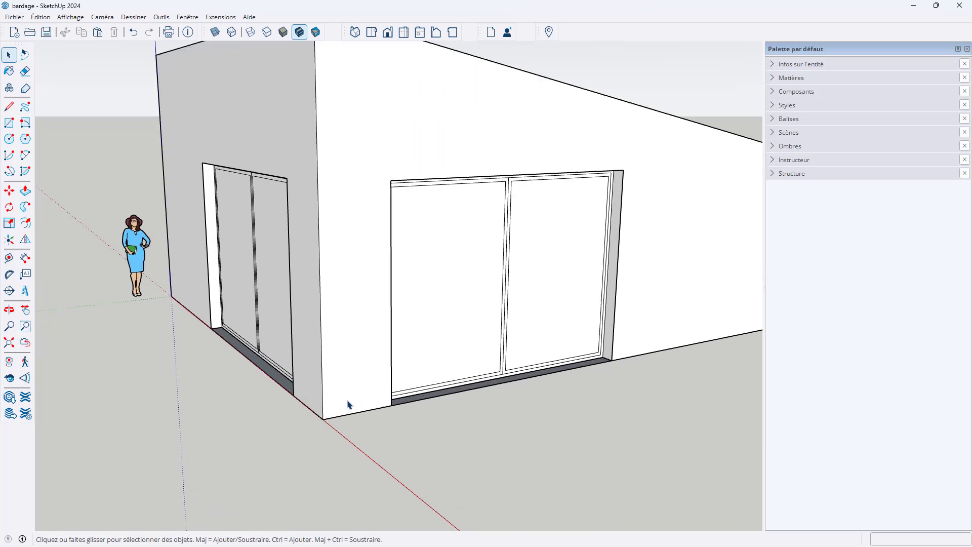
middle_drag(348, 399, 298, 339)
scroll(273, 299, up, 2)
middle_drag(266, 271, 251, 295)
scroll(274, 287, up, 3)
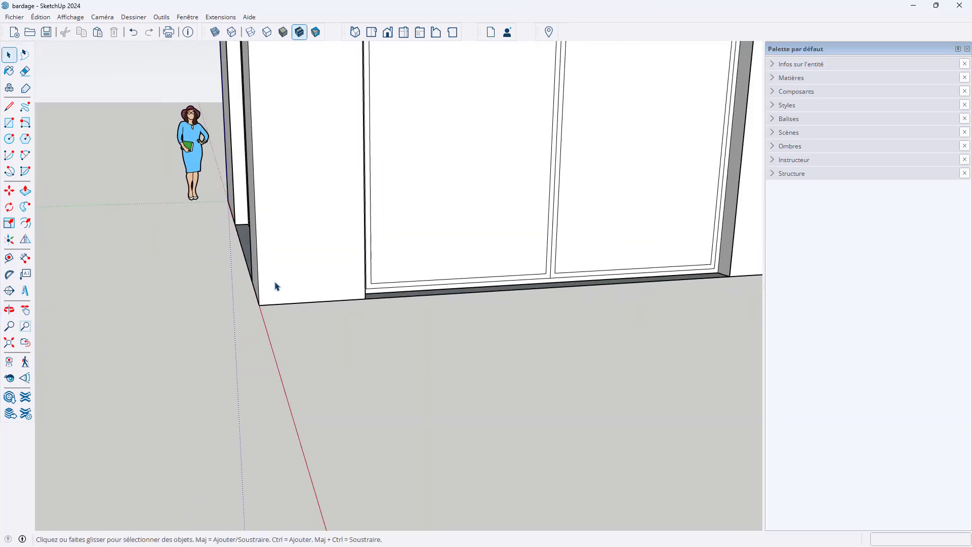
key(r)
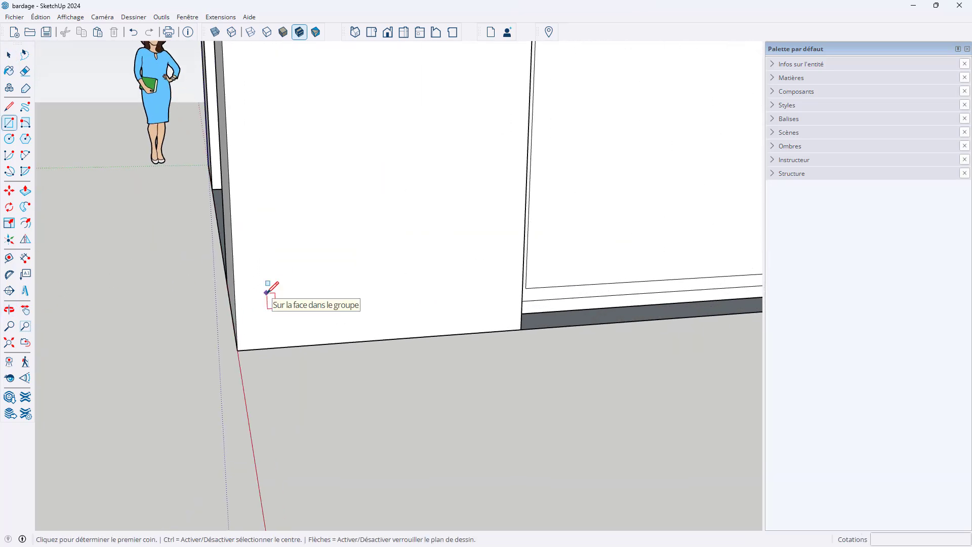
click(237, 350)
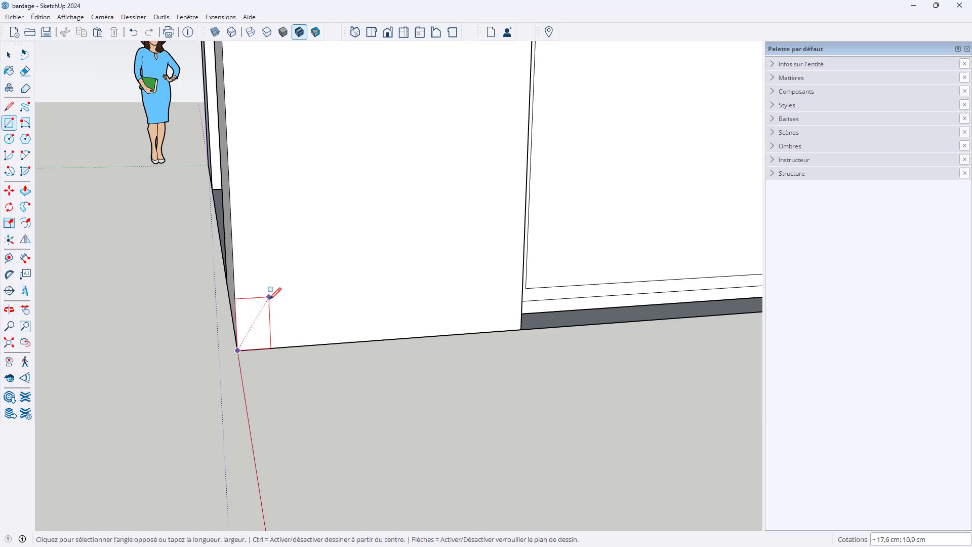
text(5;5)
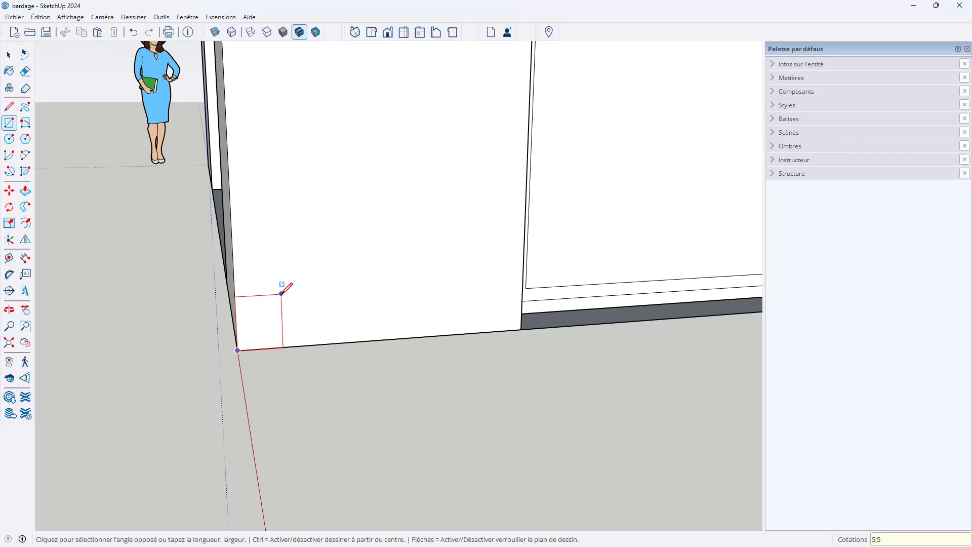
key(Return)
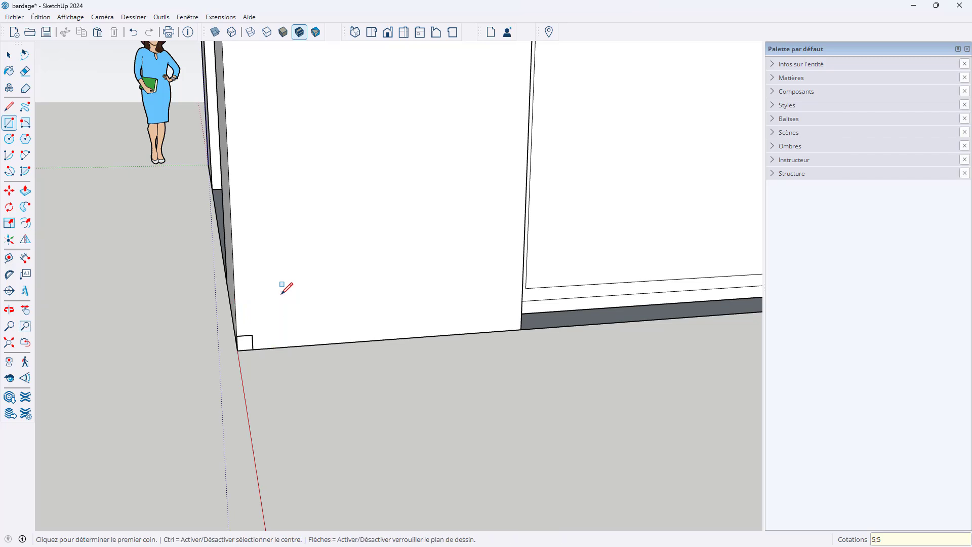
Step: Scale the small square upward by a factor of about 118.49 so it forms a tall strip rising past the roof
key(space)
click(246, 344)
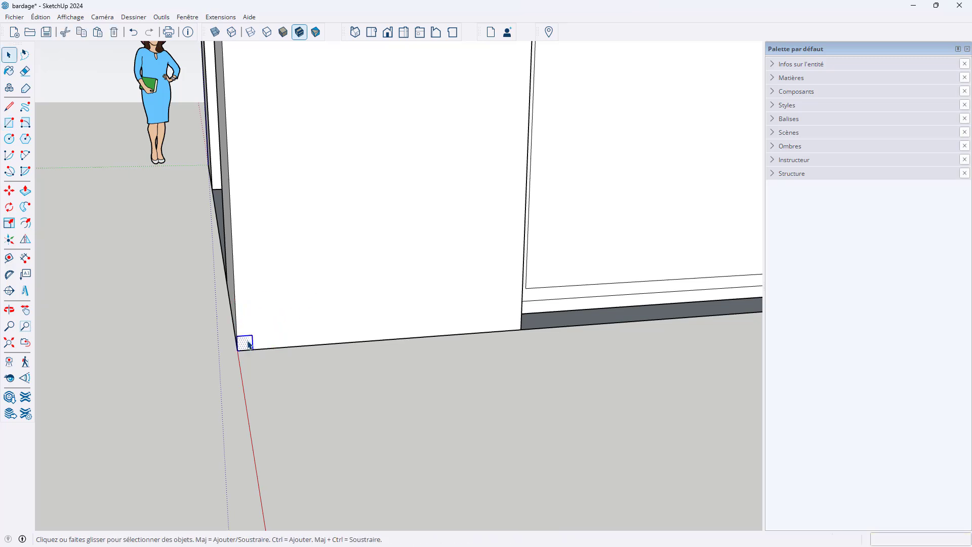
key(s)
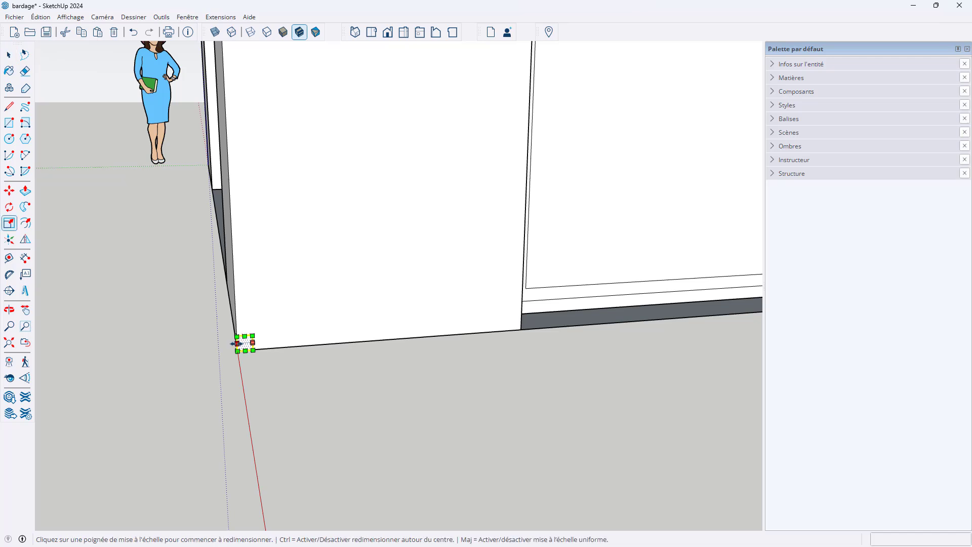
scroll(248, 342, up, 4)
click(261, 324)
scroll(261, 324, down, 6)
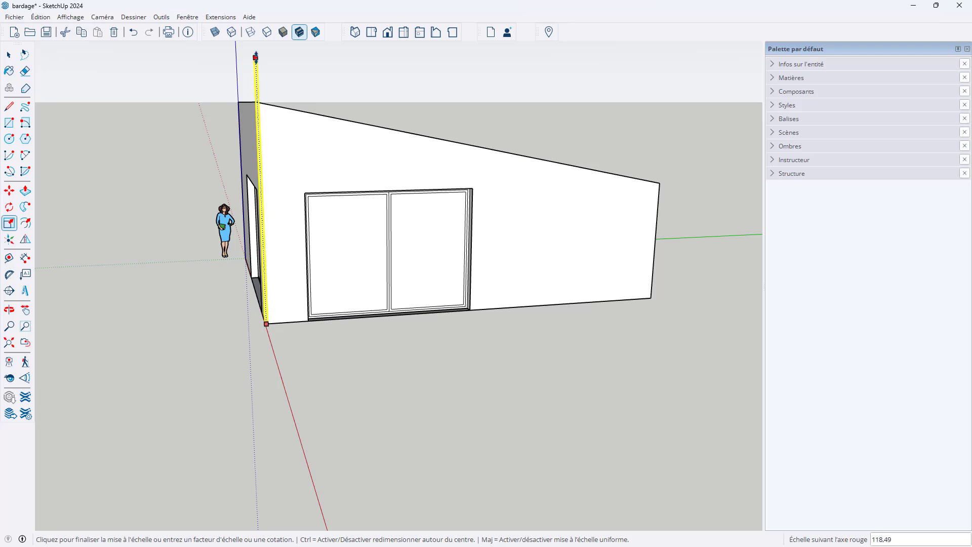
click(256, 58)
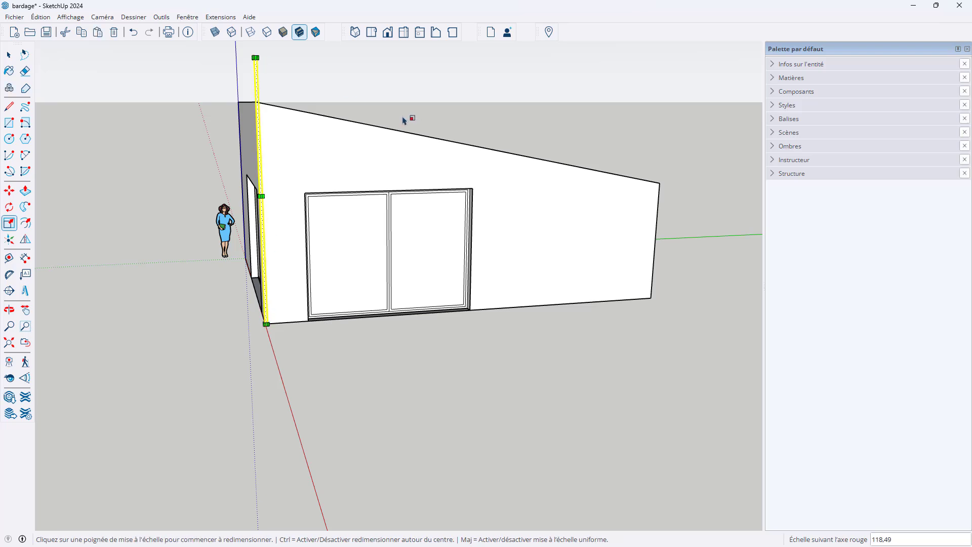
scroll(255, 80, up, 3)
key(space)
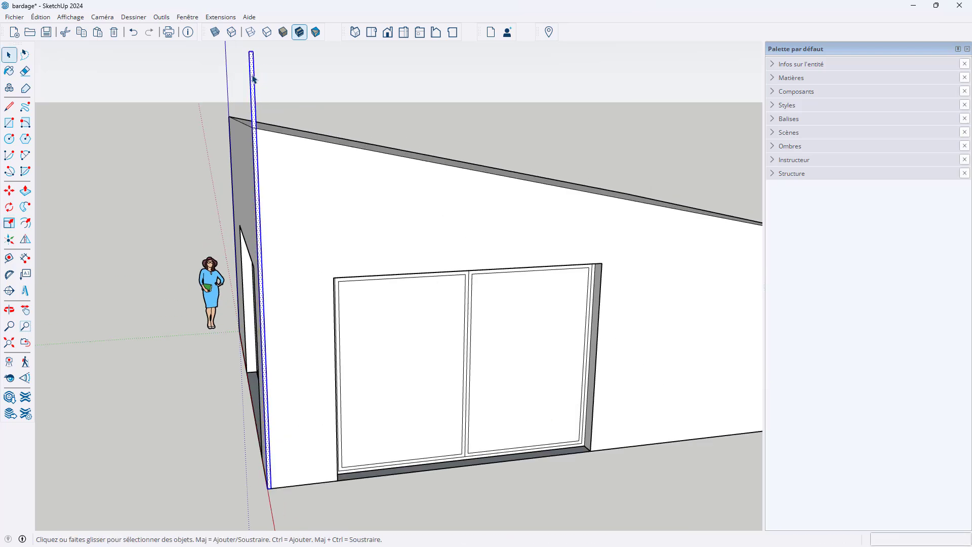
Step: Turn the tall strip into a component named "tasseau"
right_click(253, 79)
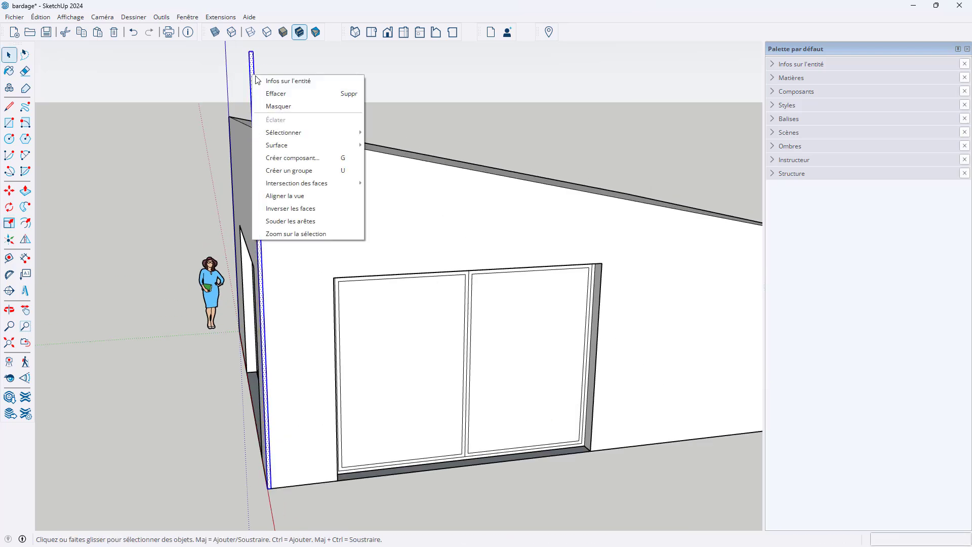
click(320, 157)
key(BackSpace)
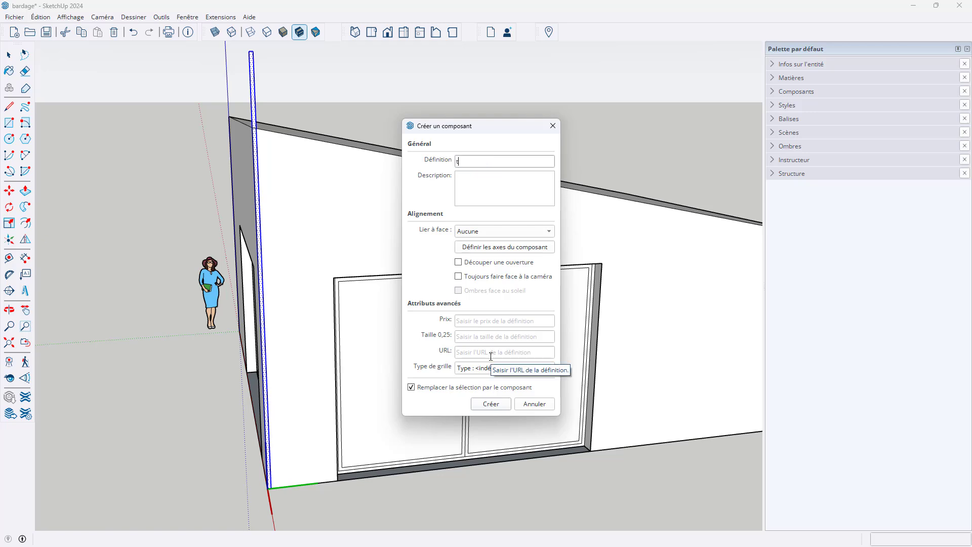
key(Return)
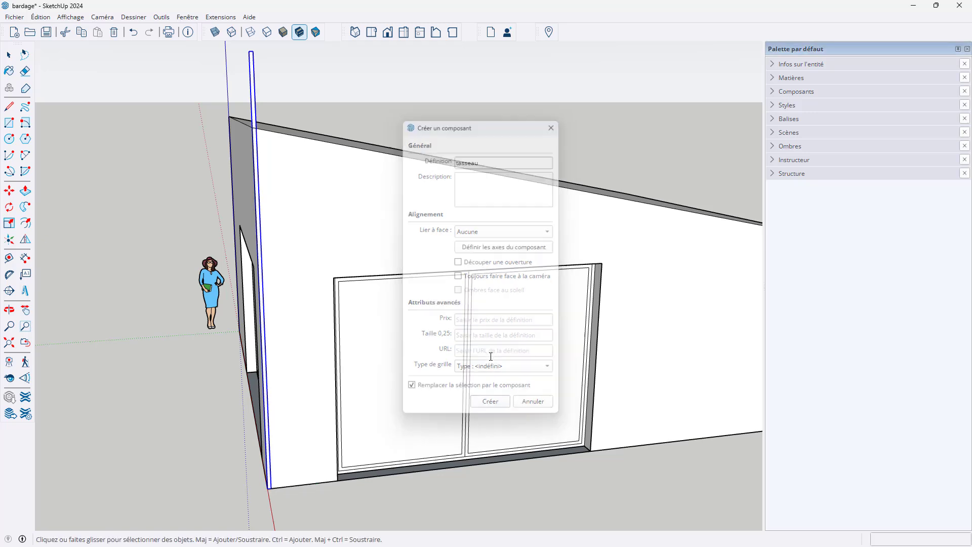
Step: Copy the batten 8 cm along the side wall's base edge and repeat the copy 150 times
key(m)
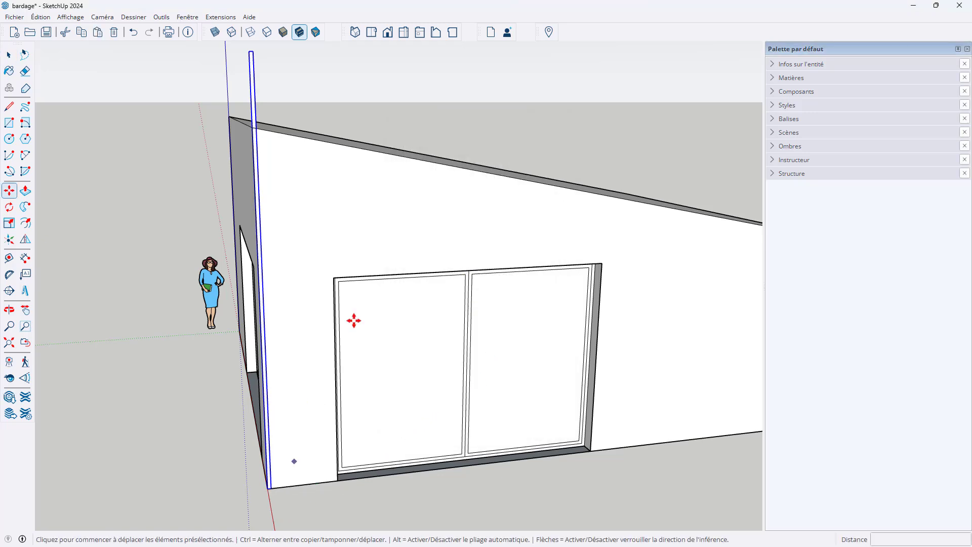
scroll(354, 321, down, 3)
scroll(304, 424, up, 8)
key(ctrl)
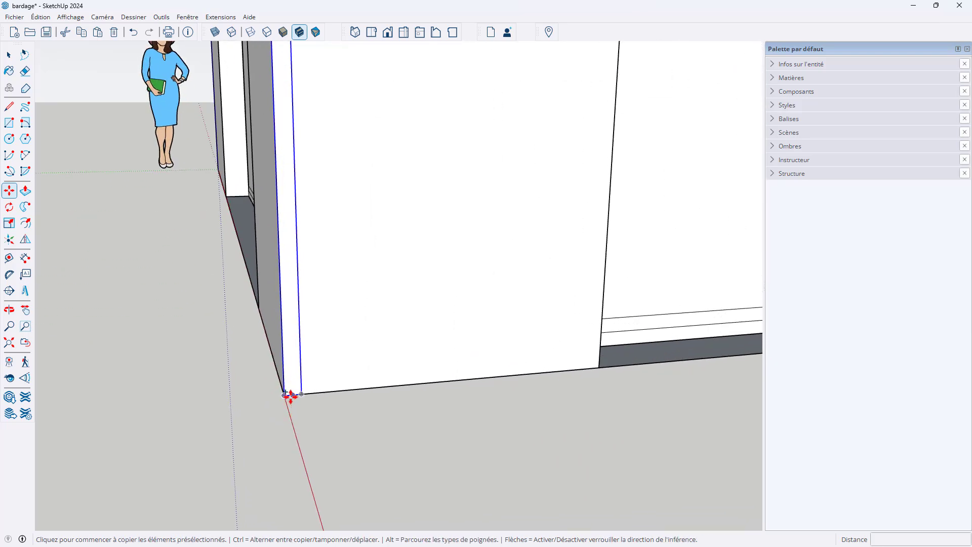
click(284, 394)
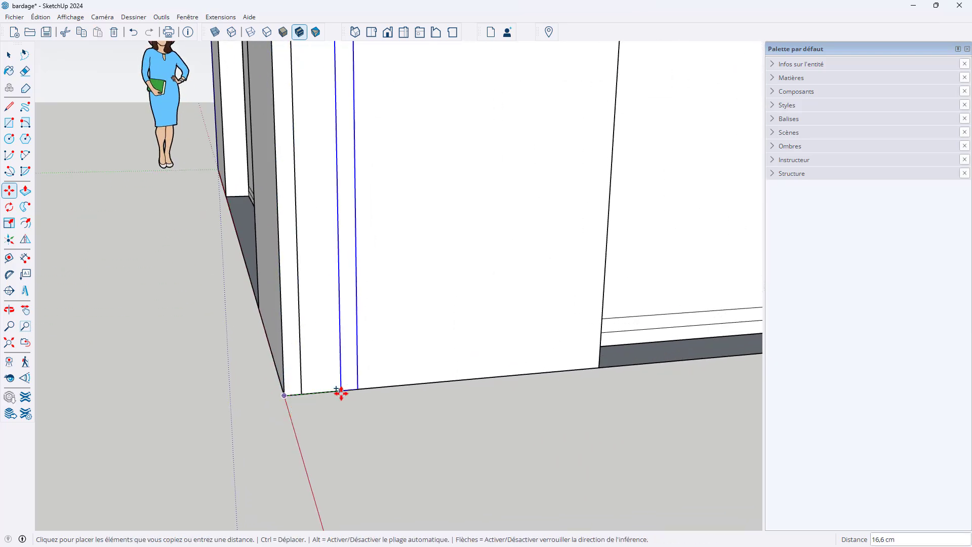
text(8)
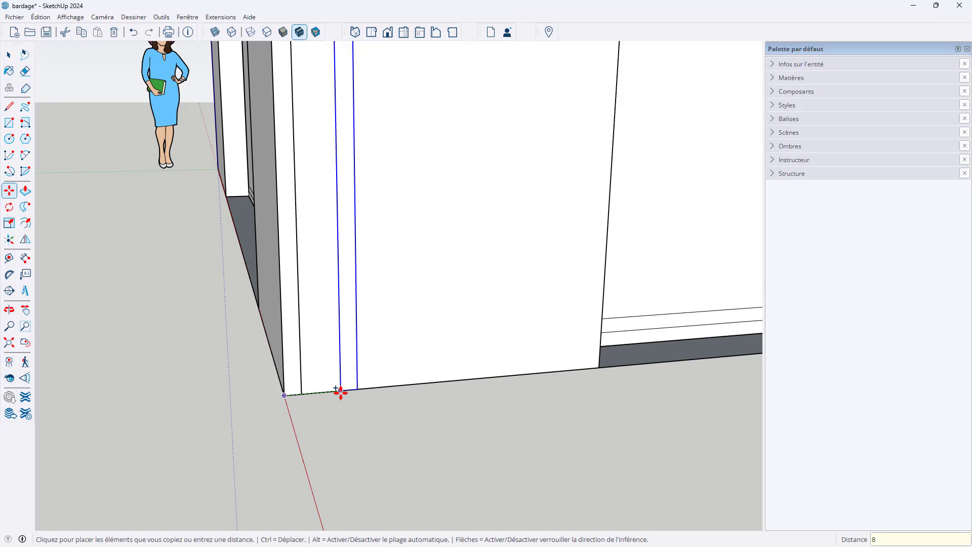
key(Return)
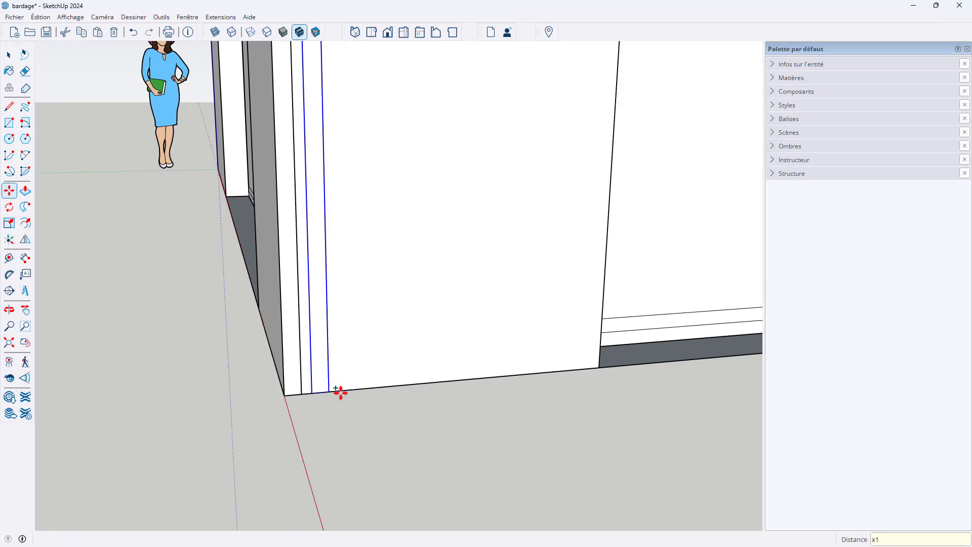
key(Return)
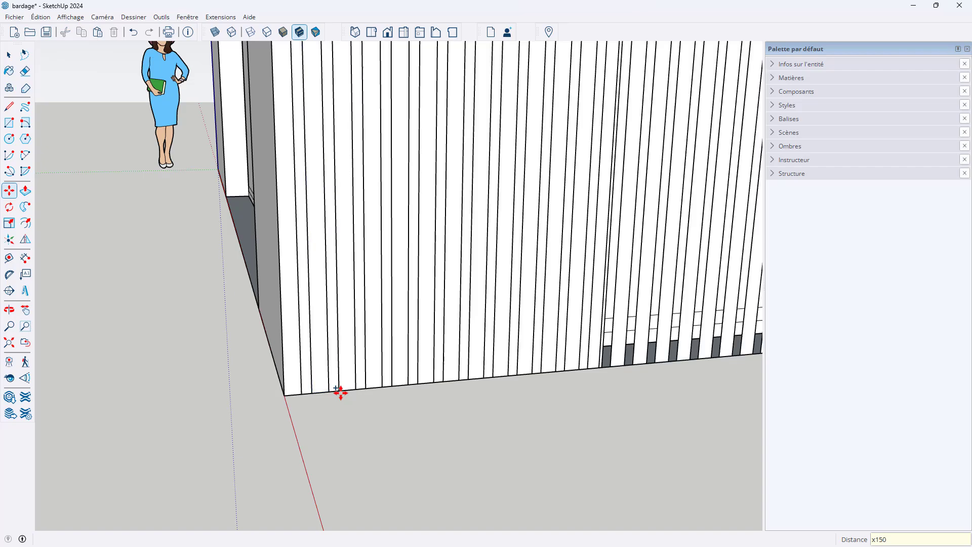
Step: Erase the surplus battens that extend past the rear corner of the side wall
scroll(274, 385, down, 6)
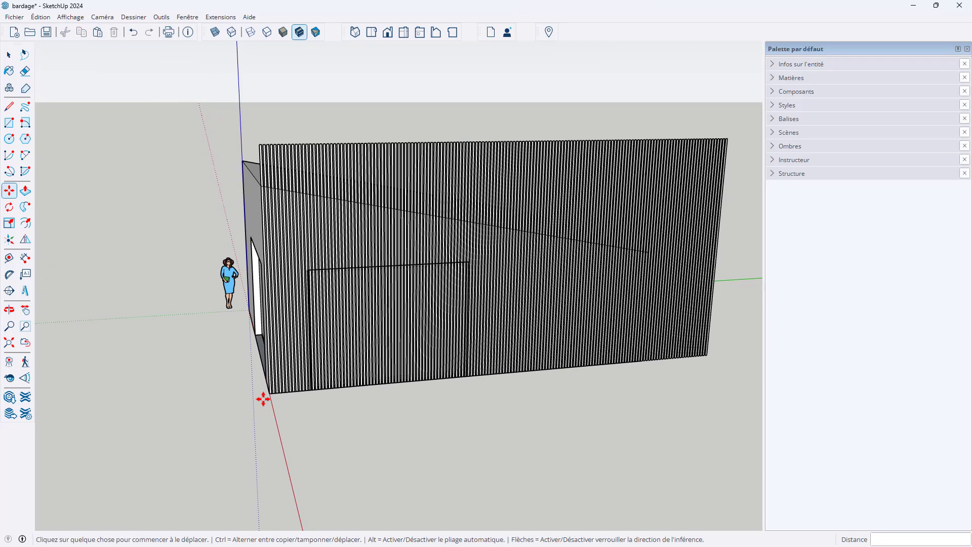
scroll(264, 399, down, 1)
middle_drag(625, 317, 268, 304)
middle_drag(284, 350, 148, 392)
key(e)
scroll(167, 390, up, 5)
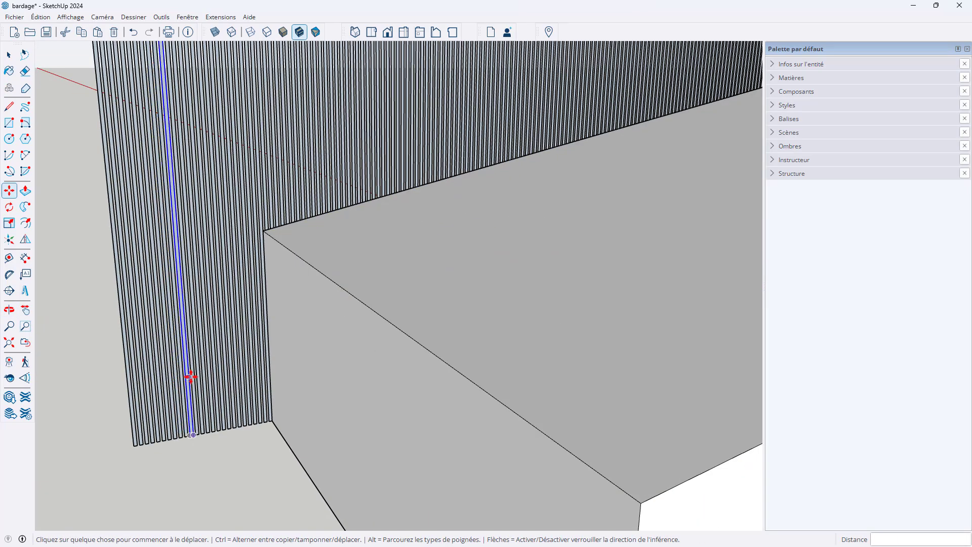
scroll(241, 388, up, 2)
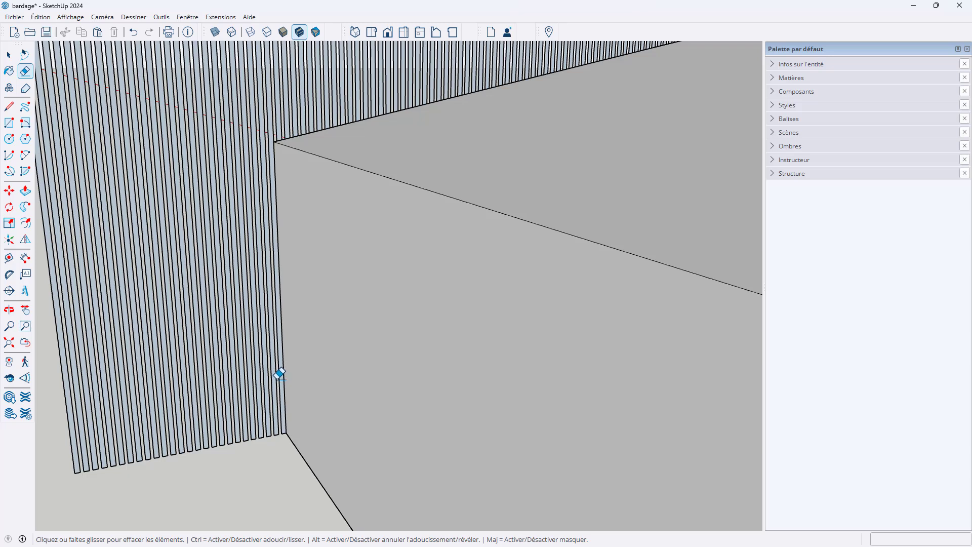
drag(279, 374, 62, 393)
scroll(273, 435, up, 3)
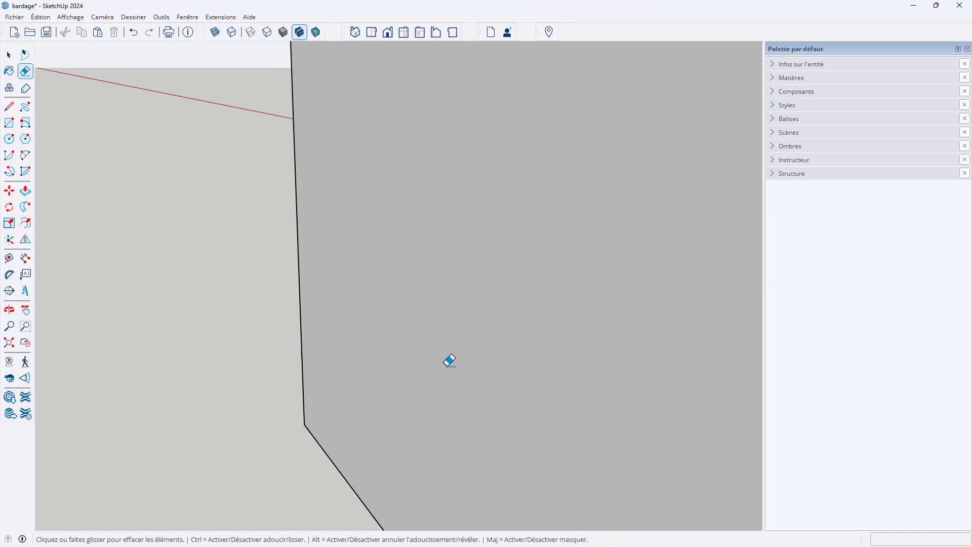
scroll(425, 335, down, 4)
key(space)
Step: Select all the vertical battens on the side wall and group them
scroll(271, 370, down, 3)
middle_drag(274, 370, 699, 354)
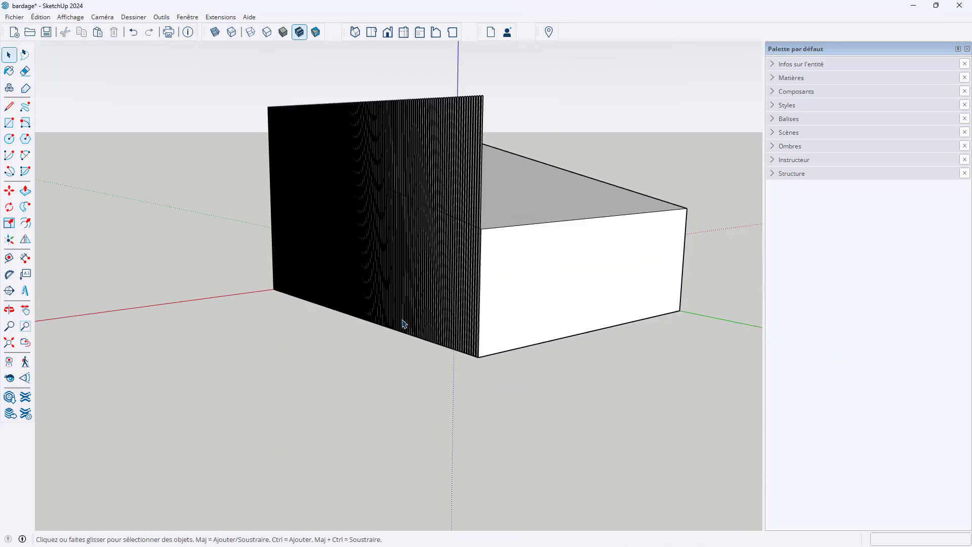
middle_drag(402, 325, 673, 317)
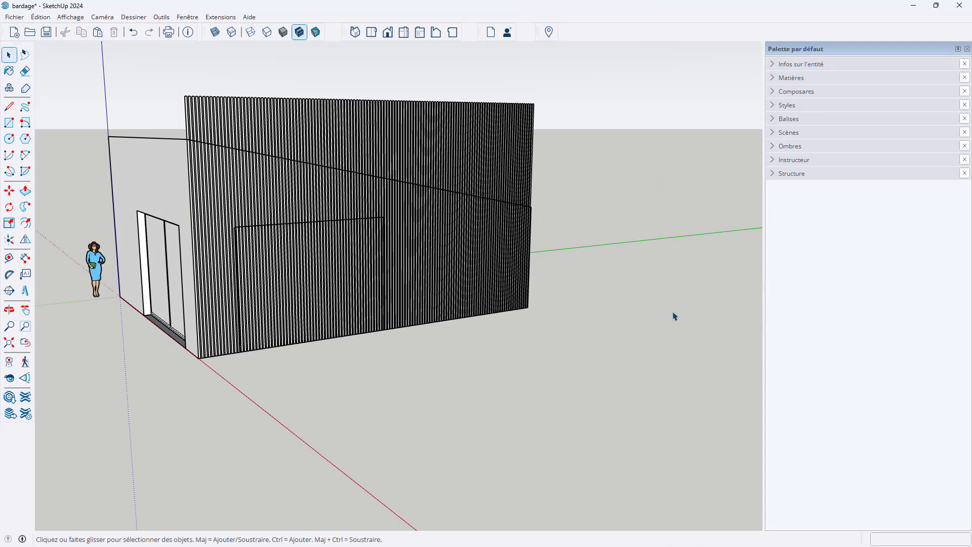
scroll(552, 263, down, 2)
middle_drag(241, 114, 321, 242)
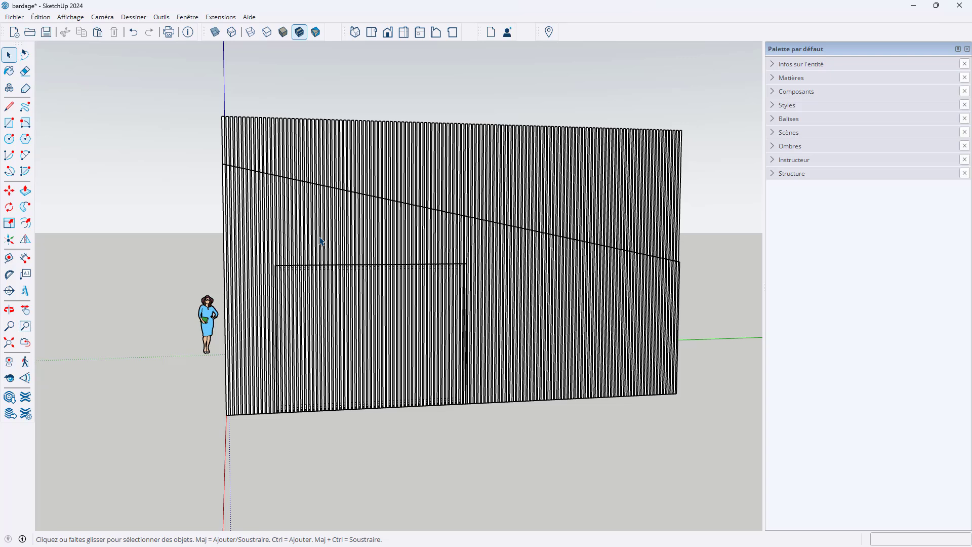
middle_drag(315, 233, 334, 231)
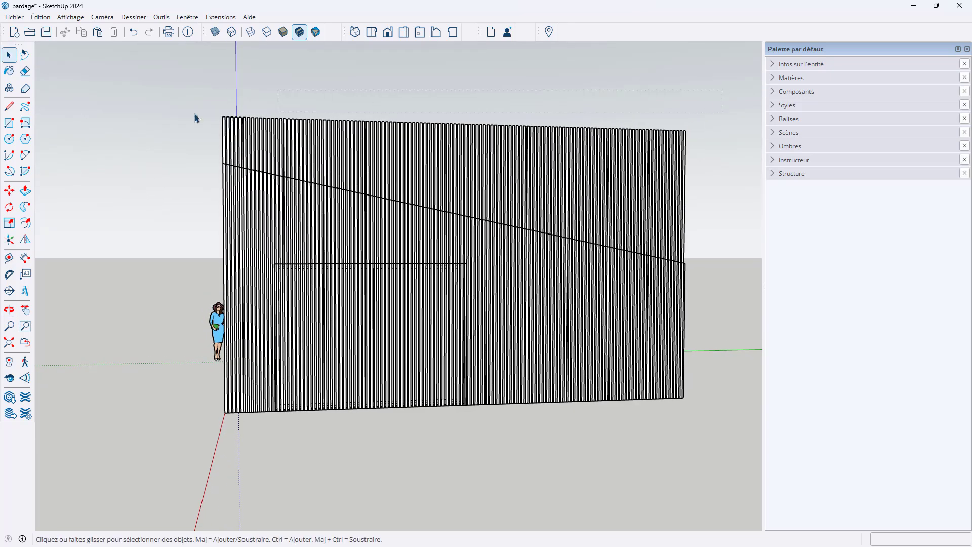
drag(158, 145, 157, 144)
middle_drag(339, 159, 432, 168)
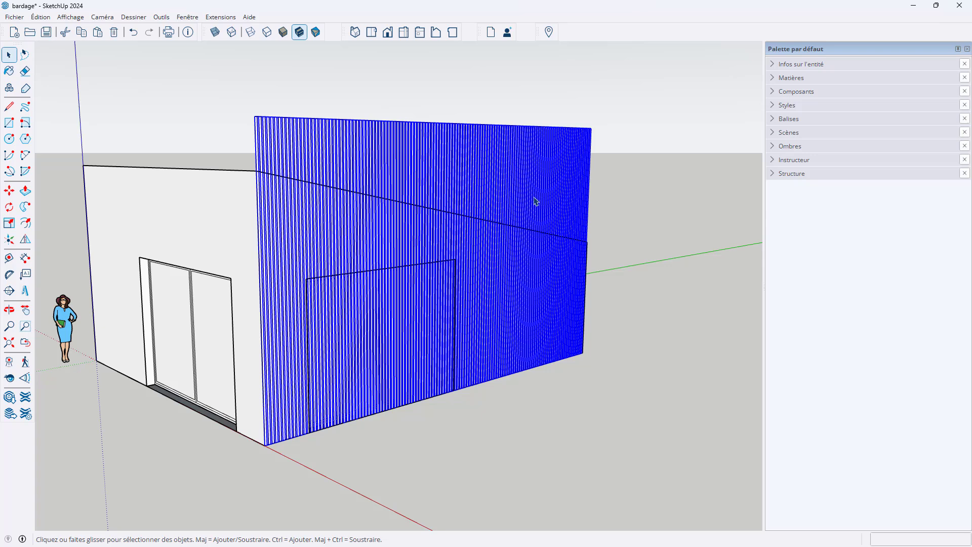
scroll(527, 170, down, 4)
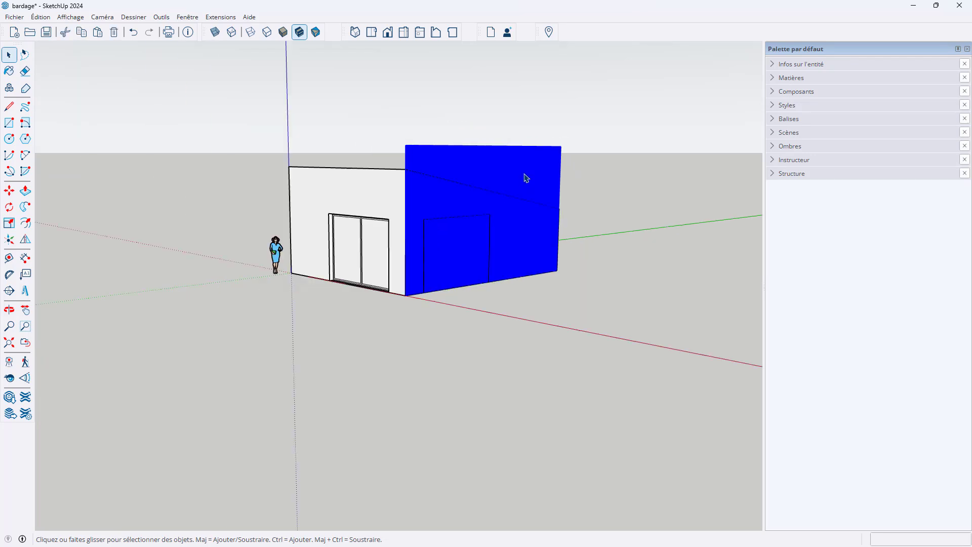
Step: Flip a copy of the batten group onto the opposite side wall, offsetting the mirror plane 400 cm to the middle of the building
middle_drag(440, 231, 499, 306)
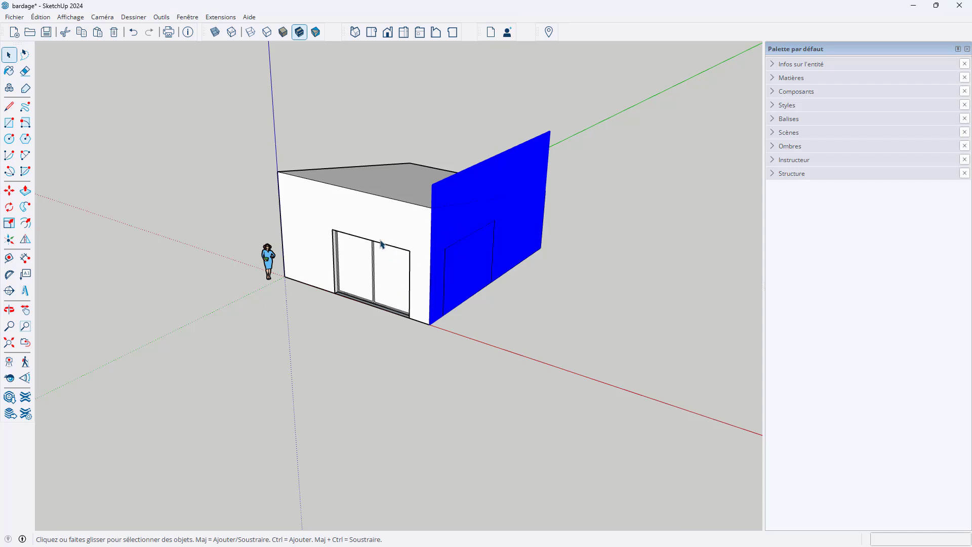
middle_drag(381, 244, 415, 233)
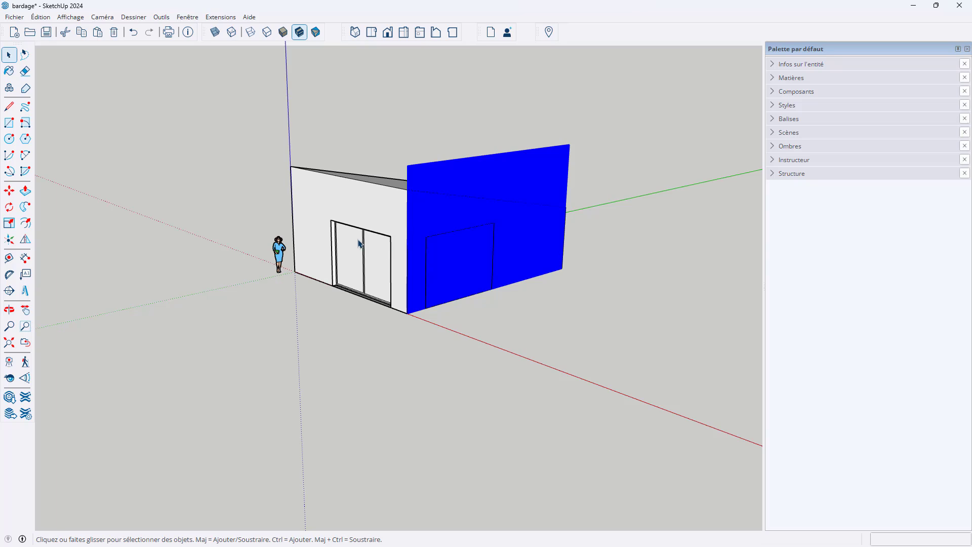
scroll(441, 258, down, 2)
middle_drag(440, 258, 491, 193)
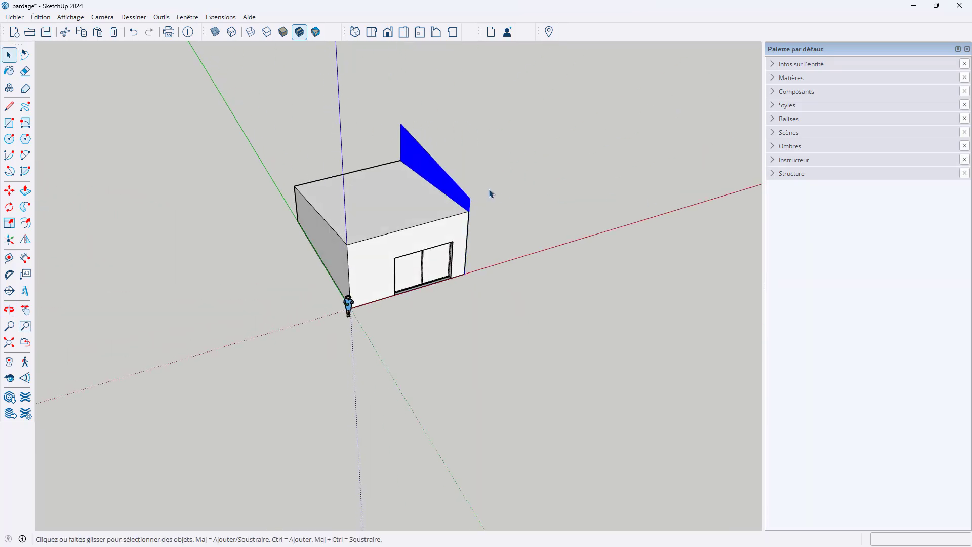
middle_drag(333, 246, 424, 196)
scroll(423, 198, up, 2)
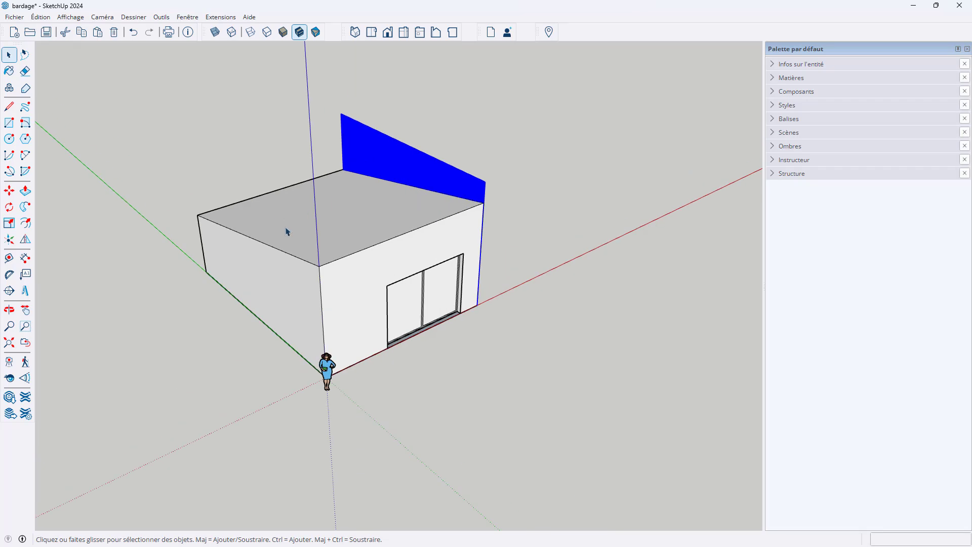
click(24, 239)
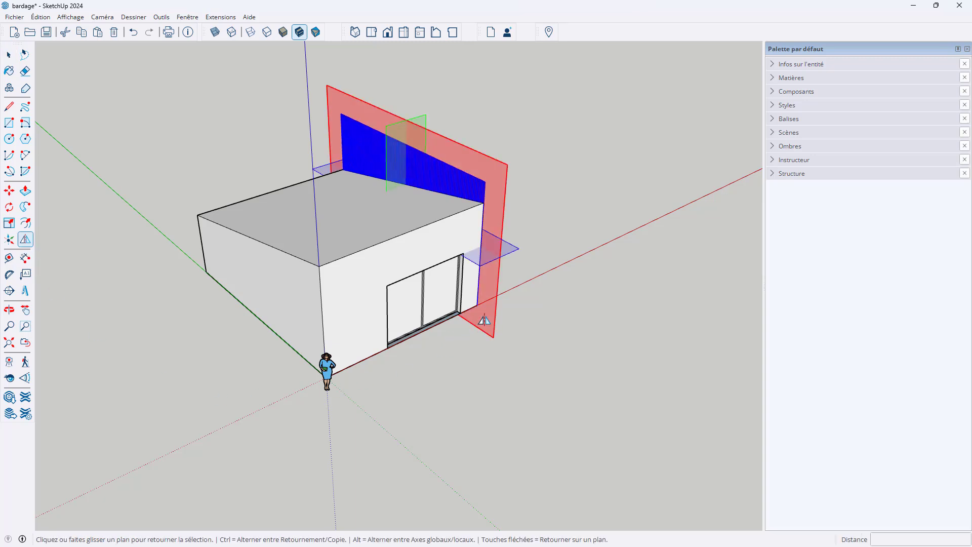
drag(490, 297, 410, 236)
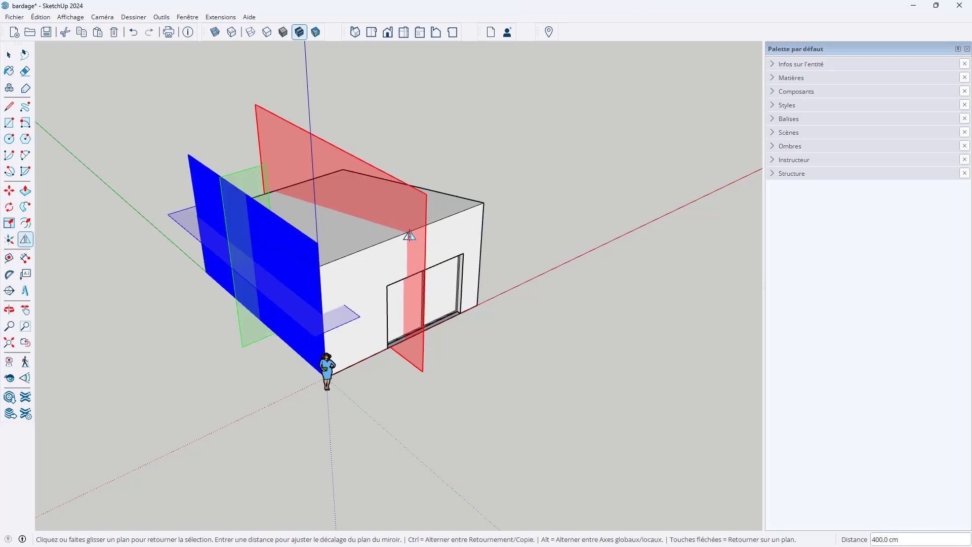
key(ctrl)
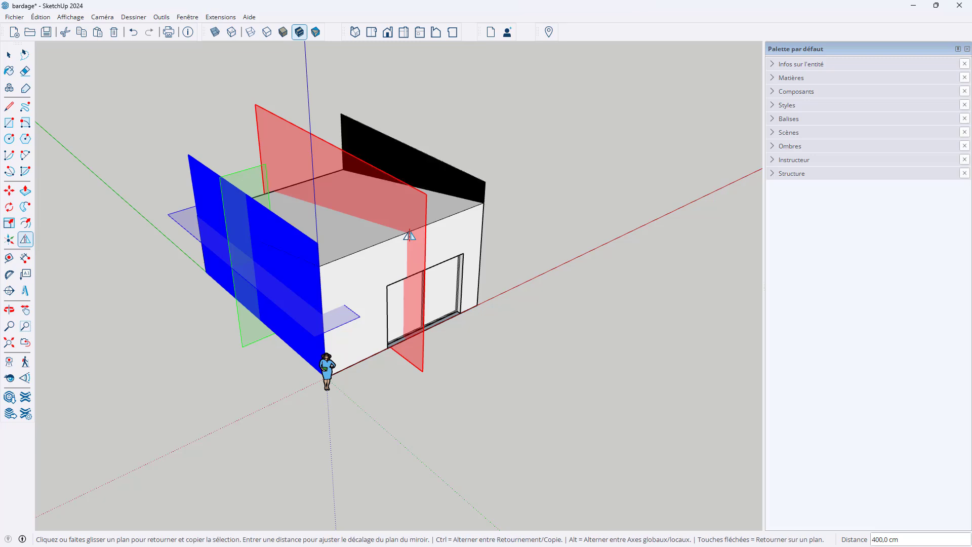
key(space)
click(600, 273)
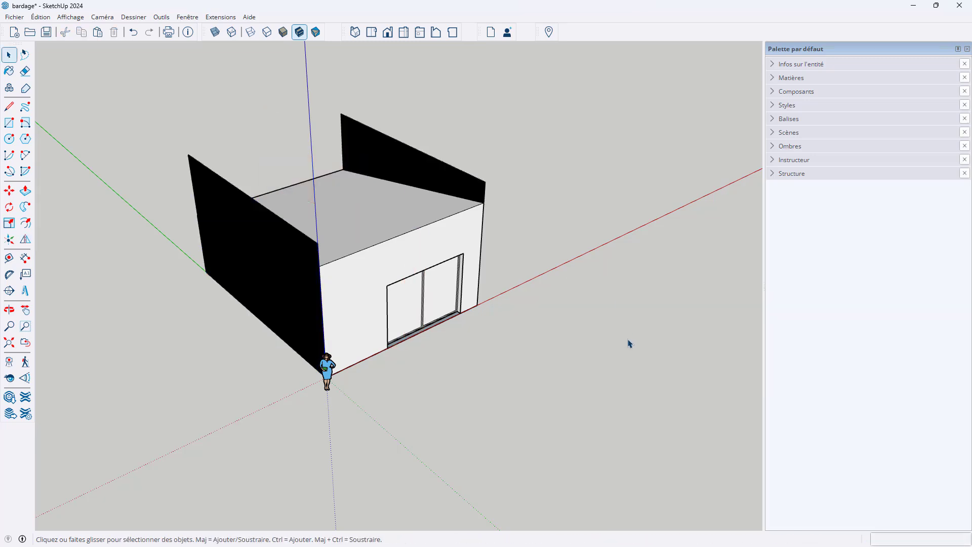
Step: Move the human scale figure farther away from the building's front corner
middle_drag(629, 340, 251, 301)
click(279, 294)
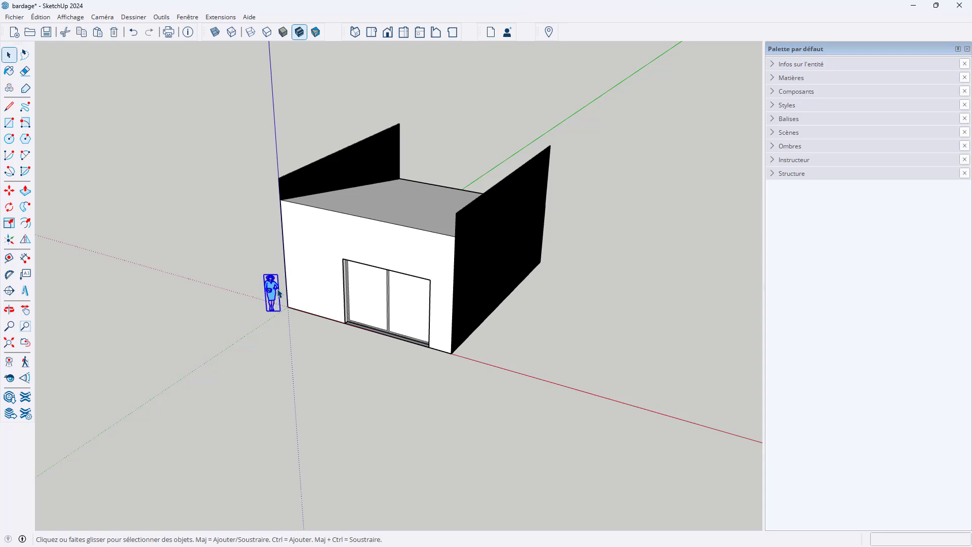
key(m)
click(289, 344)
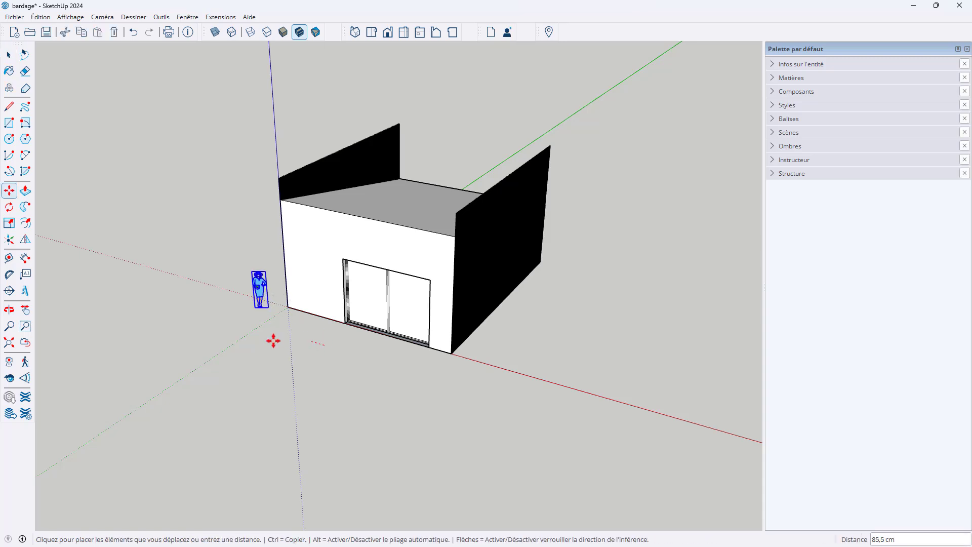
click(175, 328)
key(space)
Step: Copy the glazed side wall's batten group to the open ground in front of the building
click(472, 288)
key(m)
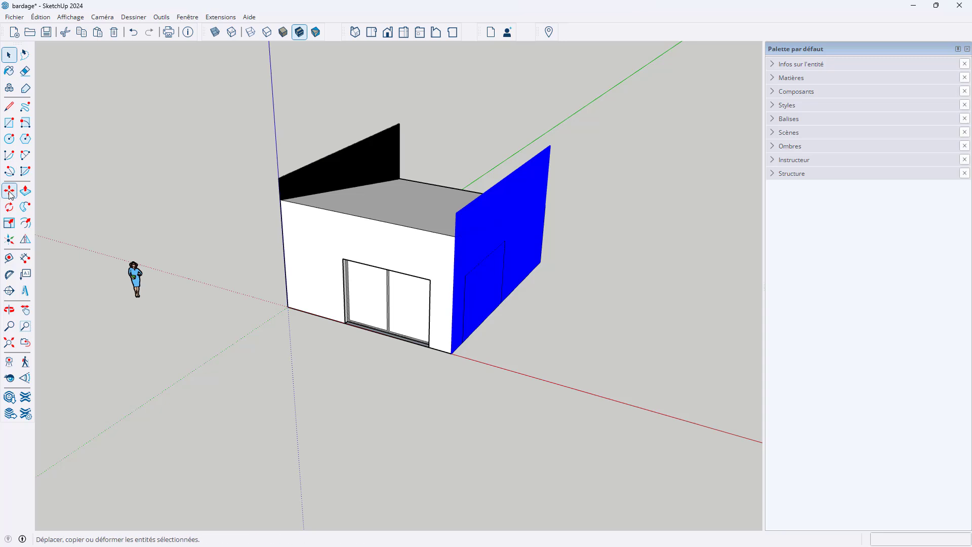
key(ctrl)
click(593, 248)
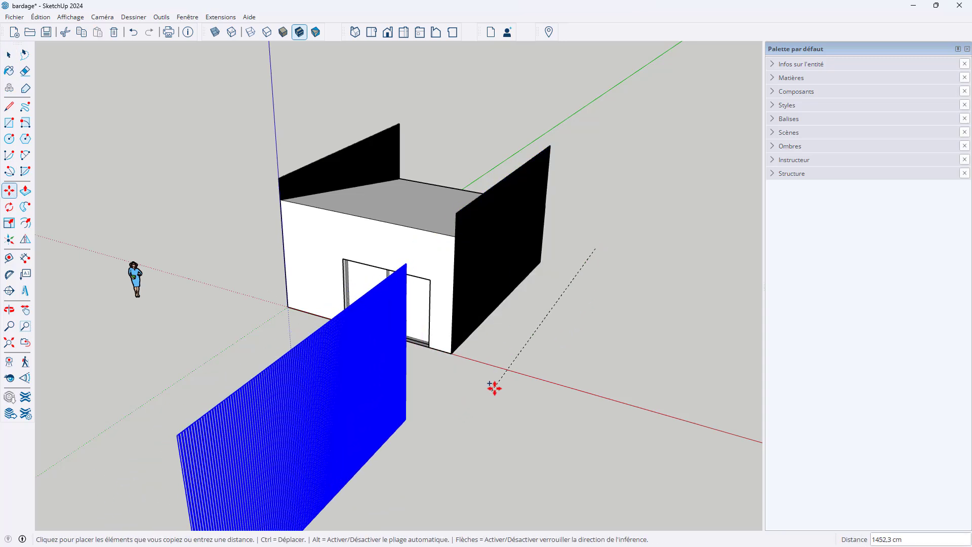
click(511, 373)
Step: Rotate the copied batten group until it runs parallel to the building's front wall
scroll(439, 276, down, 3)
middle_drag(439, 275, 478, 278)
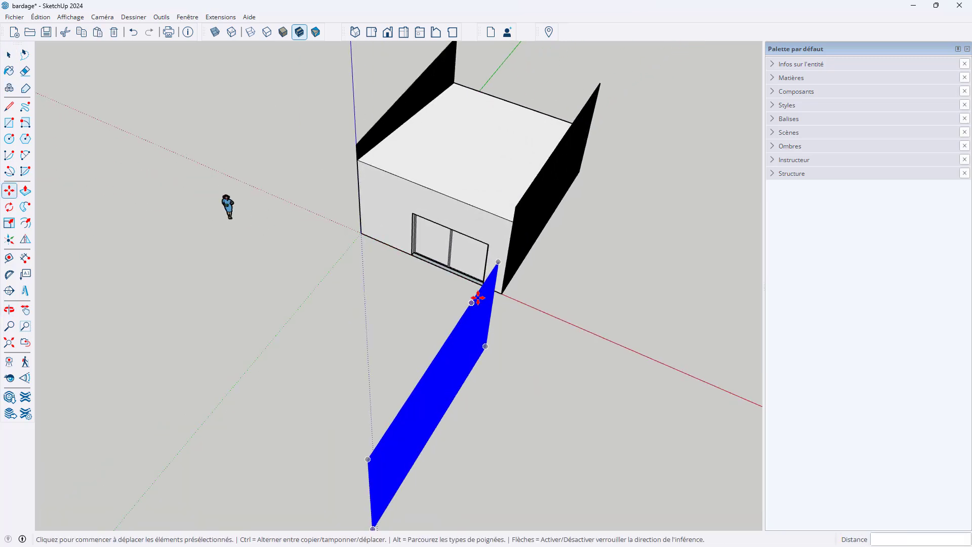
click(487, 278)
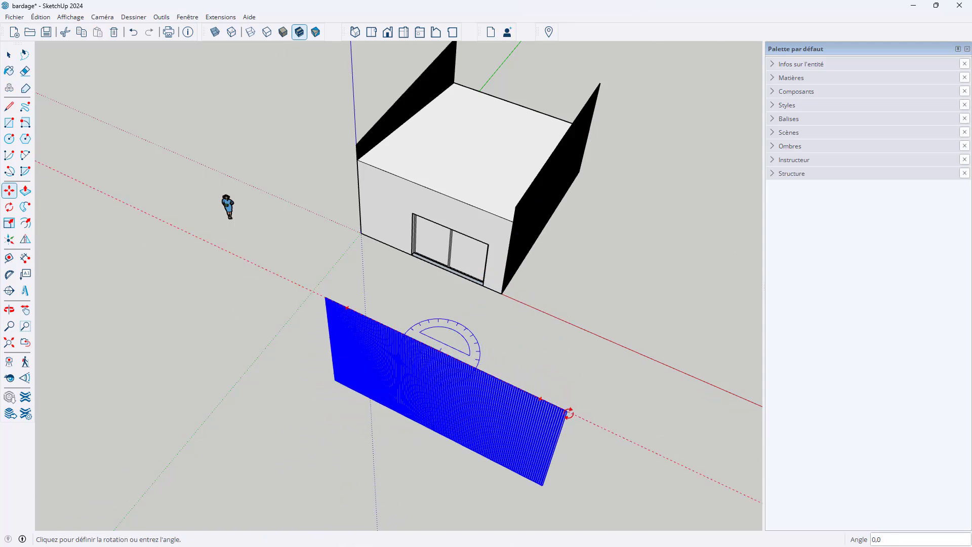
click(569, 413)
Step: Move the rotated batten group by its bottom end corner onto the front wall's base corner beside the clad side wall
scroll(547, 486, up, 8)
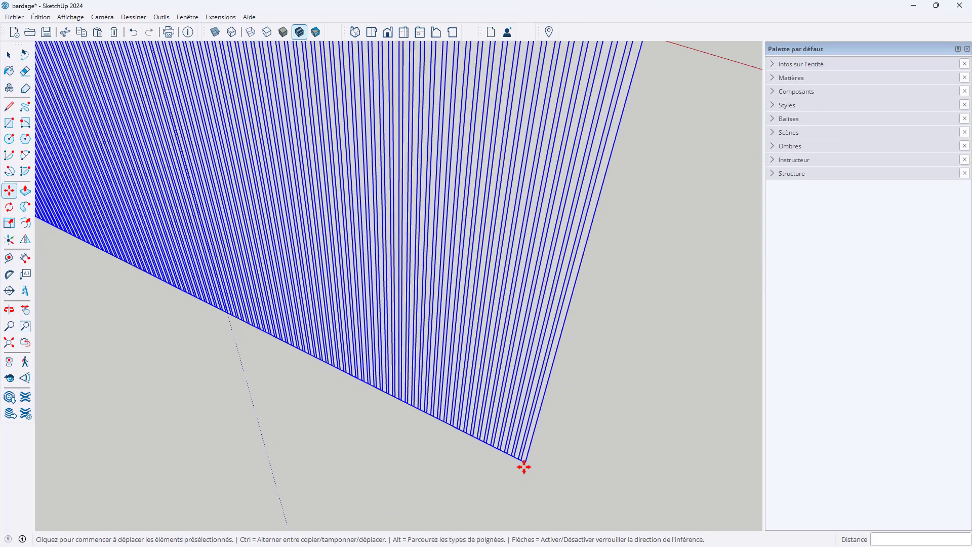
click(523, 462)
scroll(501, 466, down, 10)
scroll(445, 261, up, 10)
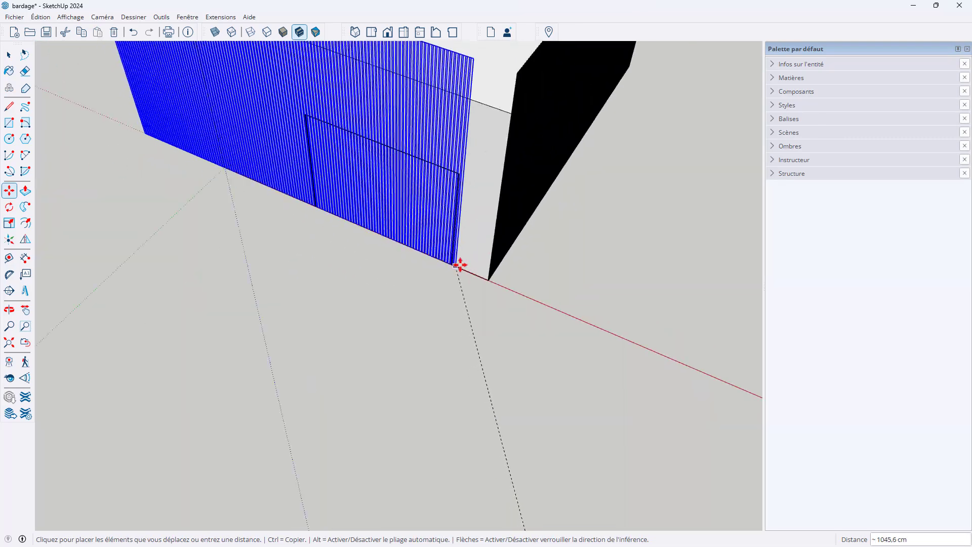
click(503, 289)
scroll(506, 304, down, 10)
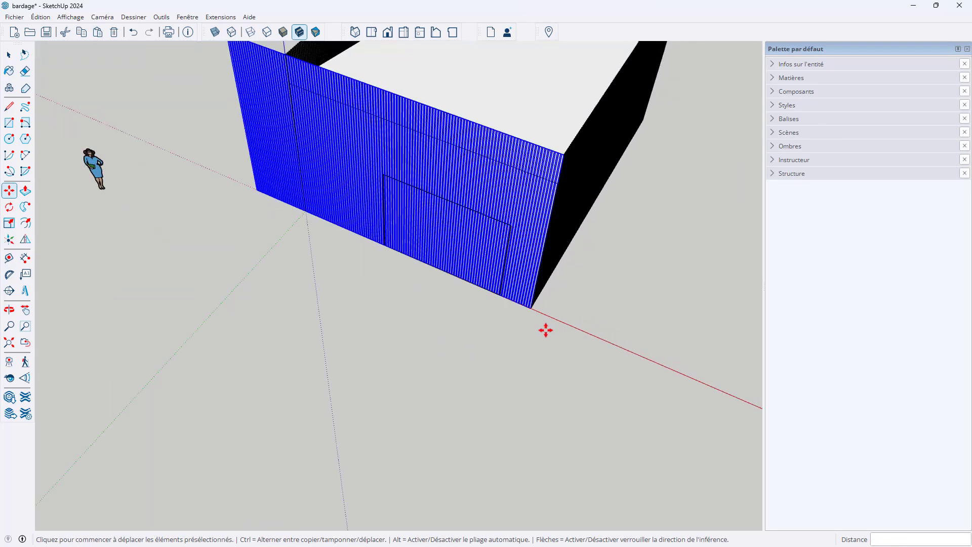
Step: Open the front batten group for editing and erase the battens overhanging the far corner of the front wall
middle_drag(547, 330, 284, 163)
scroll(314, 163, up, 5)
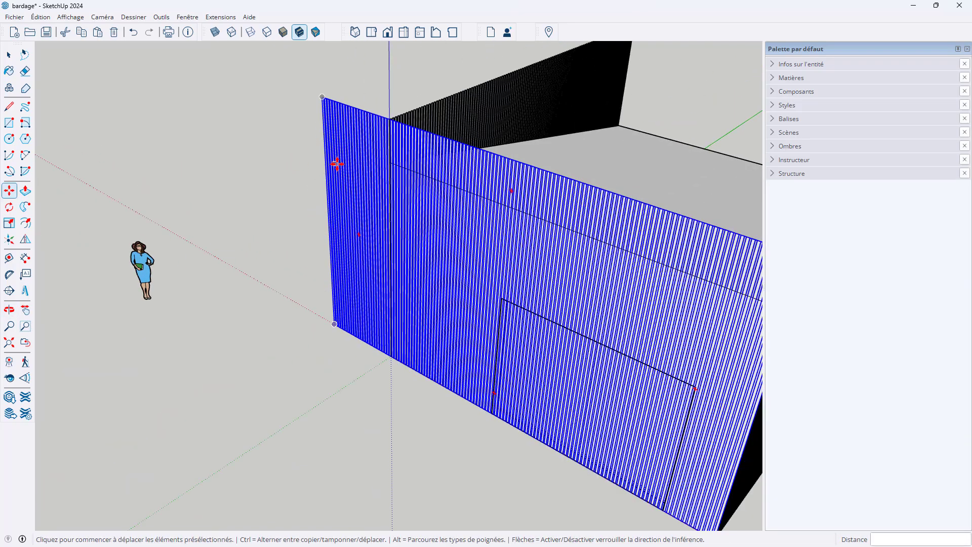
key(space)
double_click(353, 136)
middle_drag(355, 154, 471, 96)
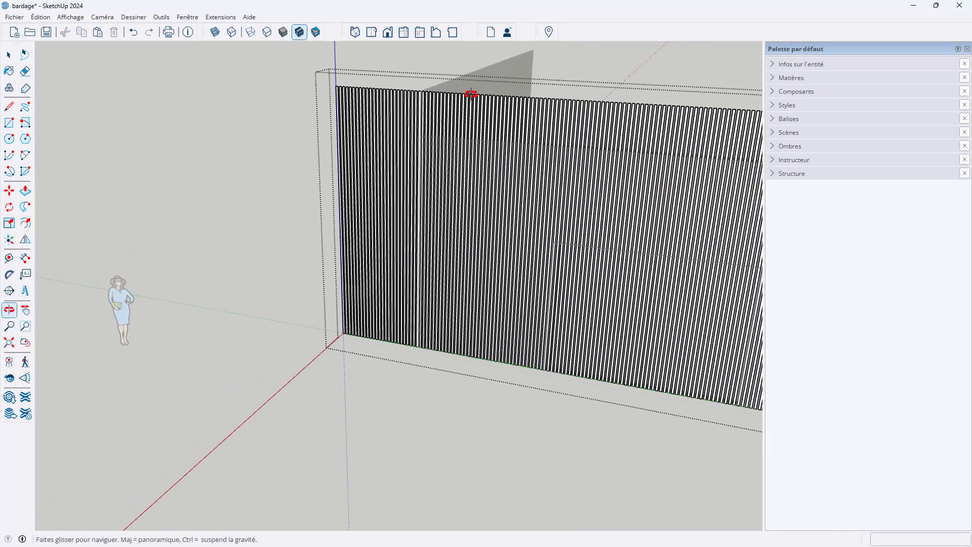
scroll(385, 75, up, 2)
key(e)
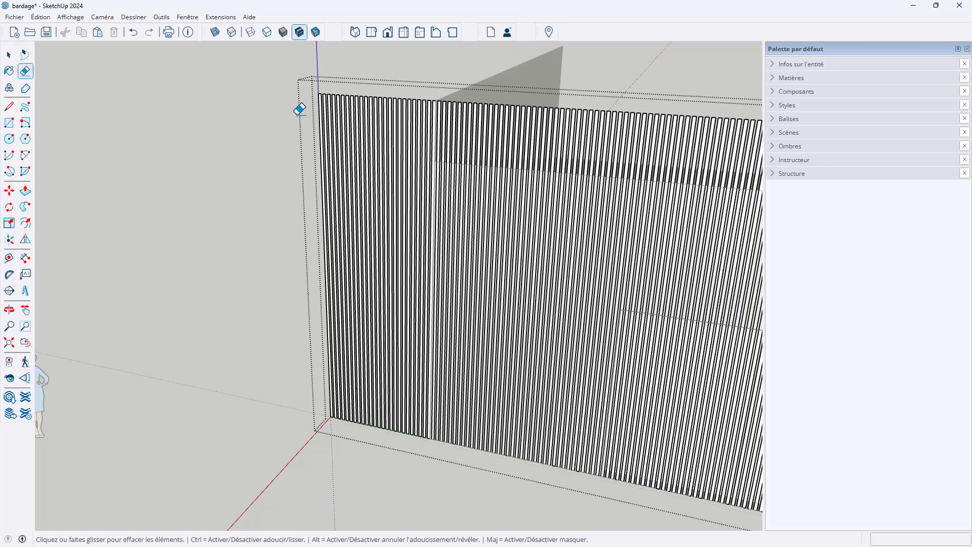
mouse_move(299, 105)
mouse_down()
mouse_move(421, 120)
mouse_move(417, 163)
mouse_up()
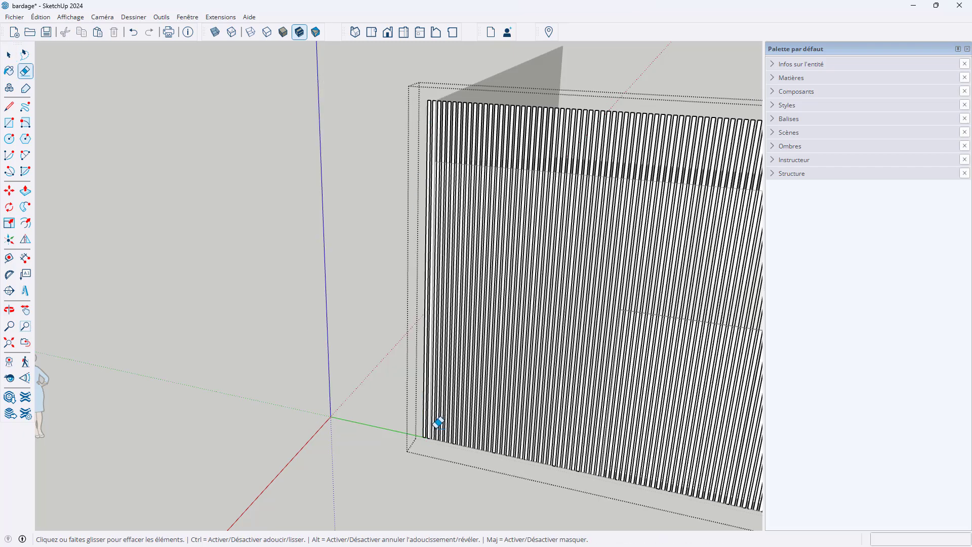
Step: Erase the remaining surplus battens at the front wall's far corner and close the group
scroll(438, 418, up, 6)
click(404, 448)
mouse_move(383, 448)
middle_down()
mouse_move(324, 351)
mouse_move(645, 372)
mouse_move(640, 382)
mouse_move(487, 375)
middle_up()
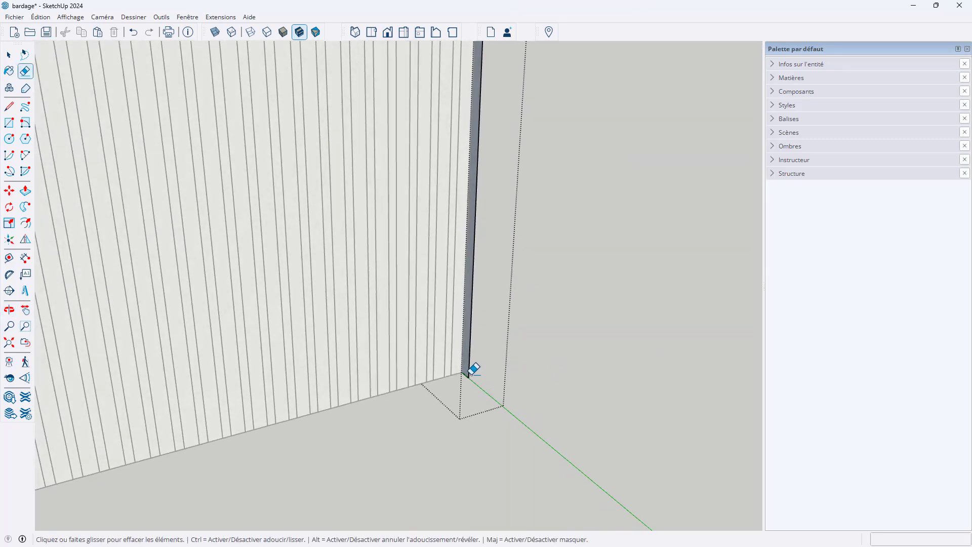
click(468, 377)
scroll(472, 395, down, 2)
scroll(471, 394, down, 2)
key(space)
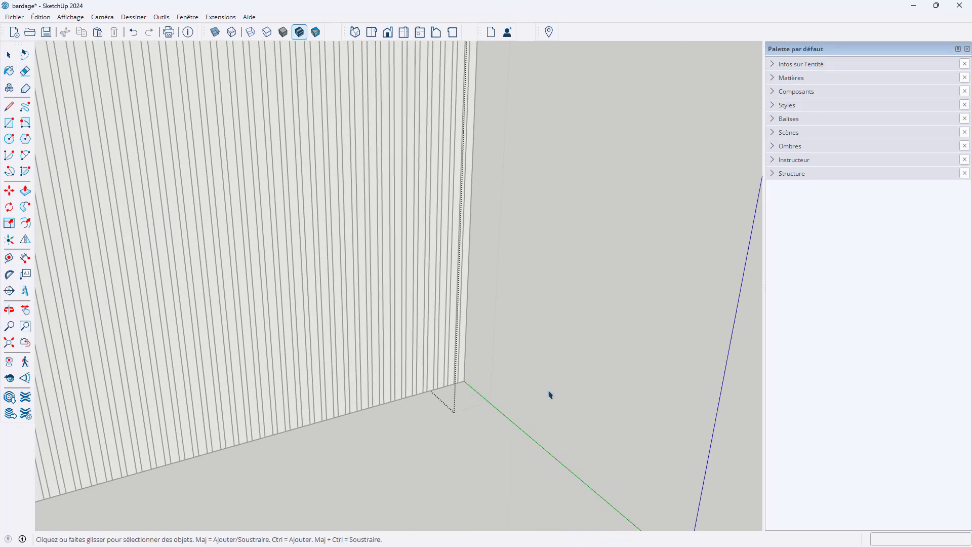
click(549, 393)
Step: Delete the mirrored batten group on the opposite side wall
scroll(497, 406, down, 5)
middle_drag(549, 330, 260, 333)
scroll(393, 338, down, 3)
middle_drag(442, 322, 132, 297)
middle_drag(465, 281, 402, 278)
click(420, 245)
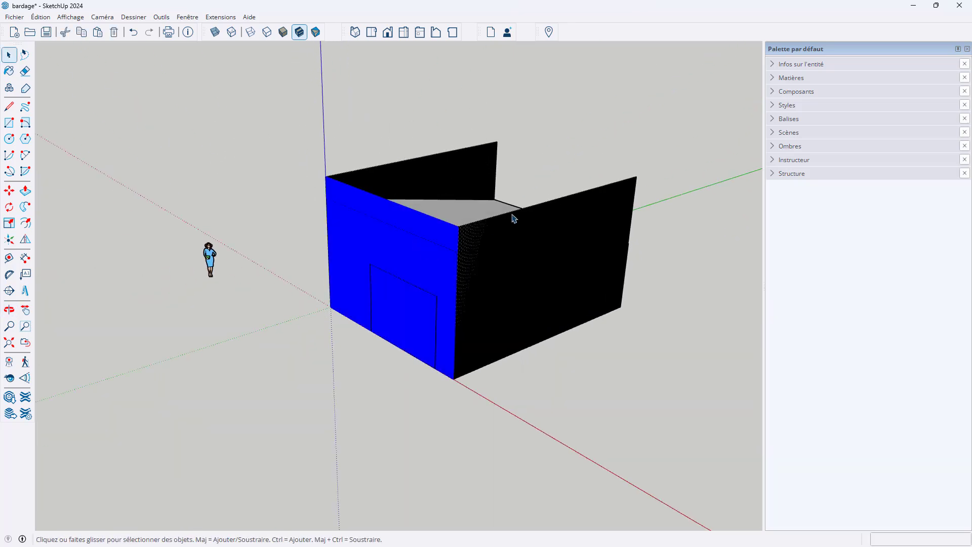
middle_drag(514, 218, 96, 304)
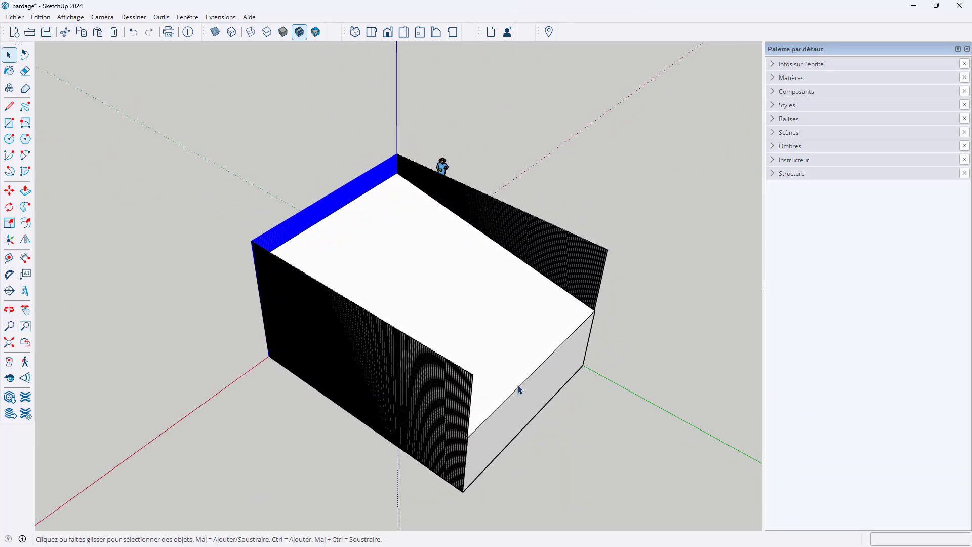
click(580, 262)
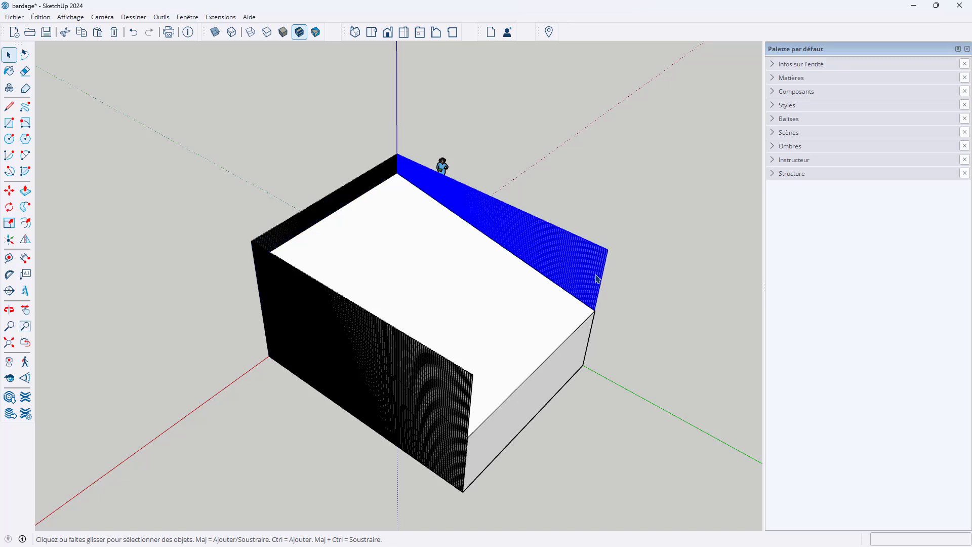
right_click(580, 251)
click(599, 276)
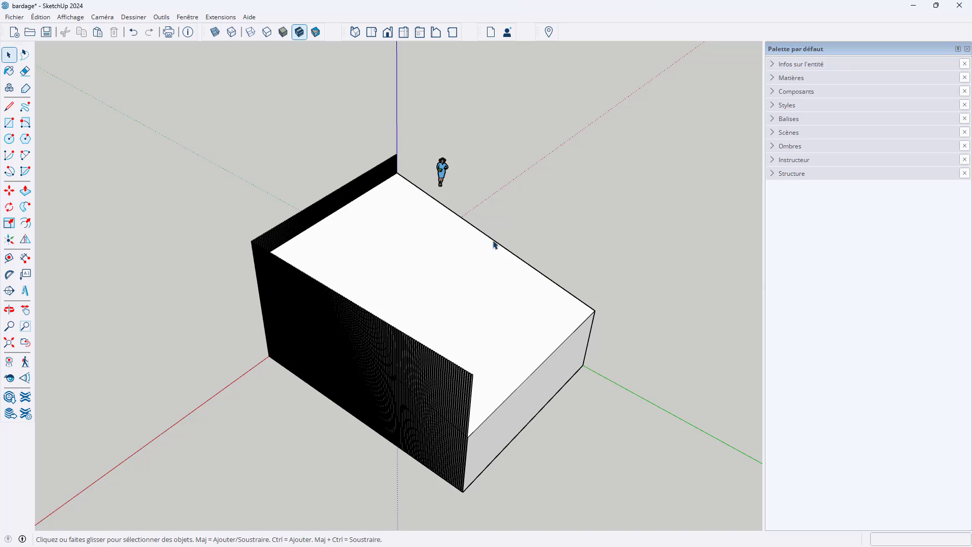
Step: Mirror a copy of the front wall's batten group about the building's midpoint onto the rear wall, keeping the original
middle_drag(643, 322, 495, 233)
click(468, 237)
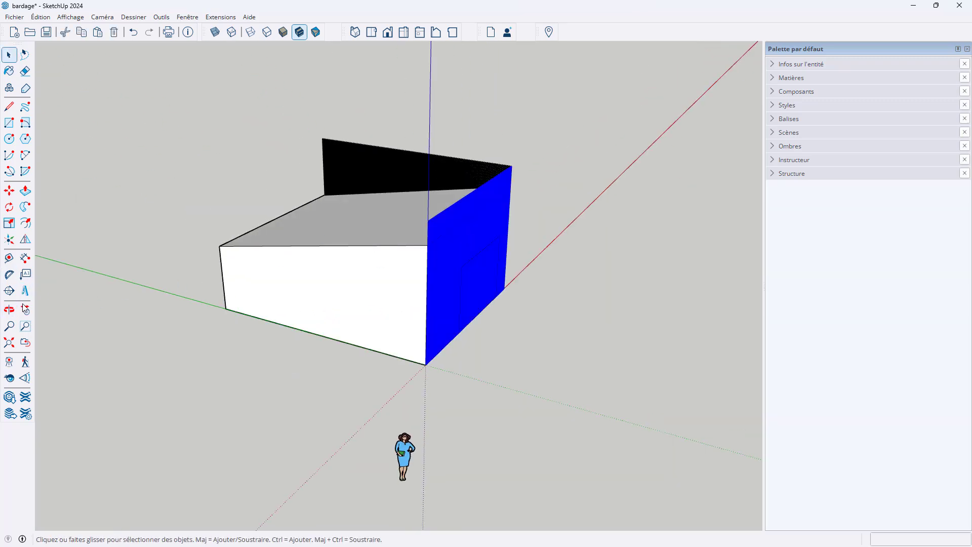
click(26, 240)
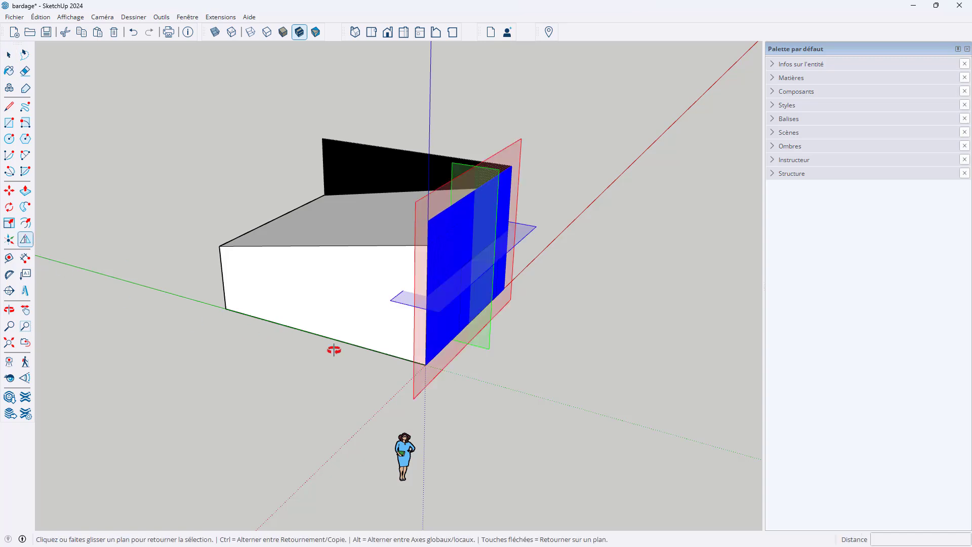
middle_drag(336, 350, 683, 351)
drag(478, 200, 442, 266)
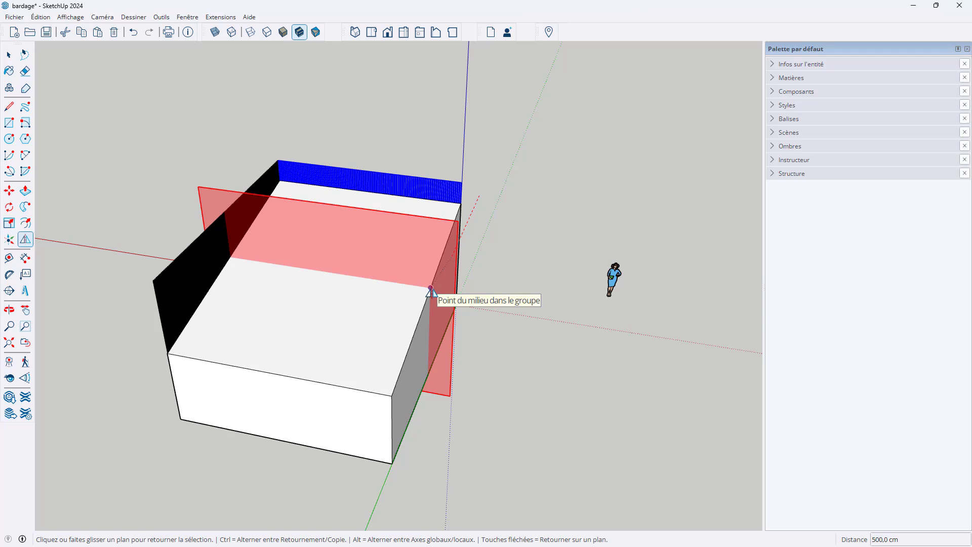
click(432, 292)
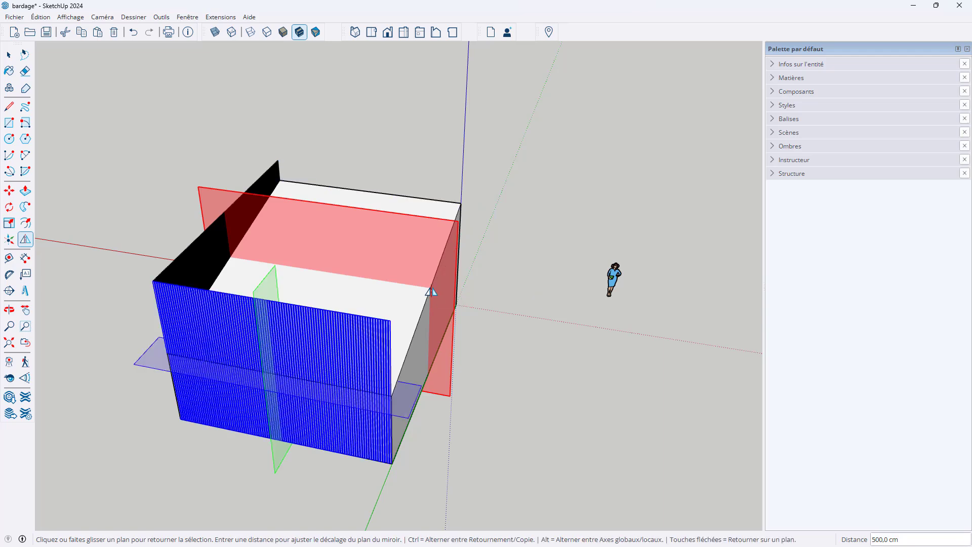
key(ctrl)
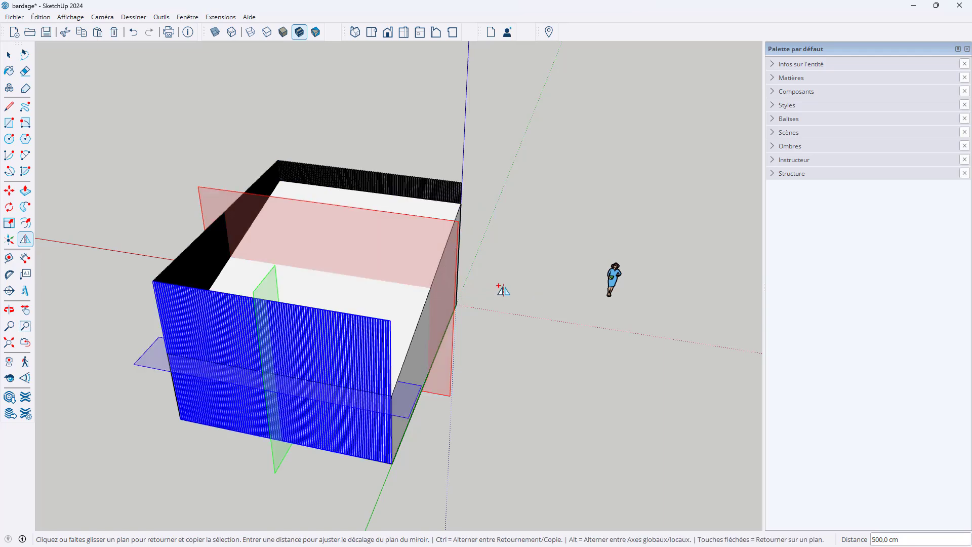
key(space)
click(509, 290)
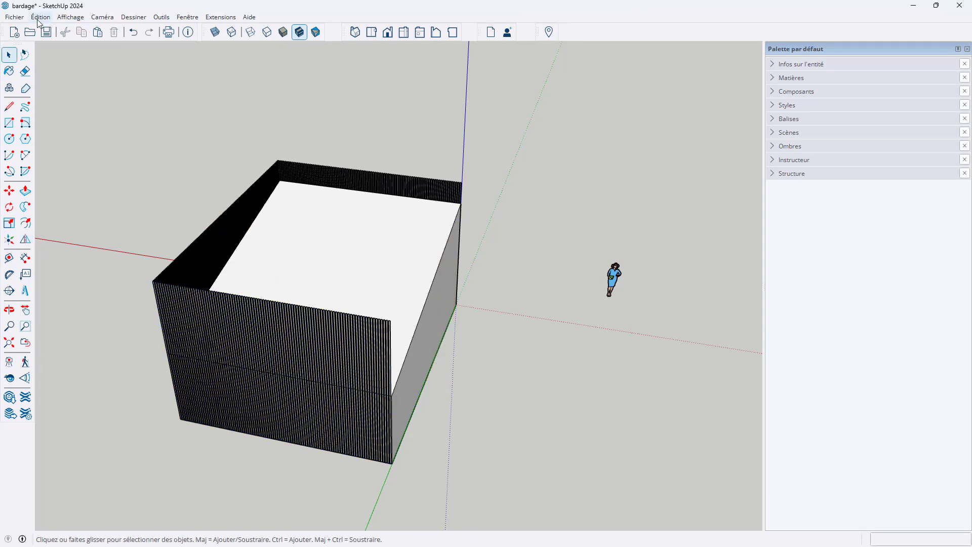
Step: Unhide all hidden parts of the model
click(40, 16)
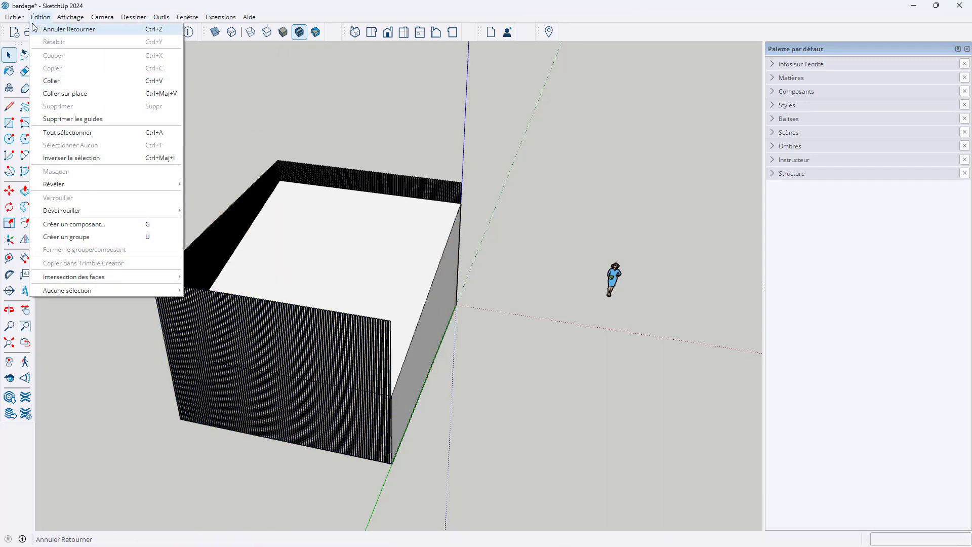
mouse_move(139, 185)
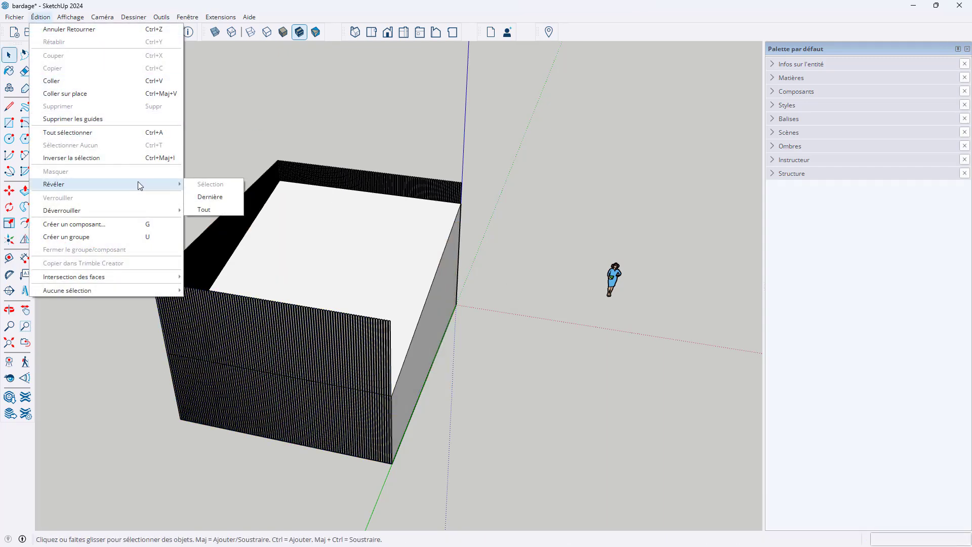
click(202, 209)
middle_drag(281, 379, 472, 285)
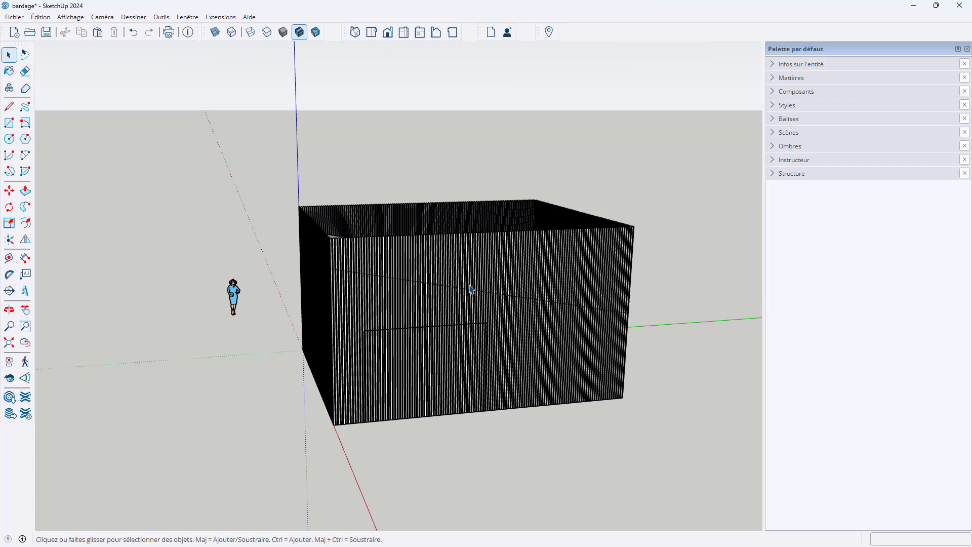
Step: Inside the side wall's batten group, scale the battens covering the glazed doors to about 0.49 so they end at the opening's top edge
scroll(374, 386, up, 4)
middle_drag(374, 386, 446, 256)
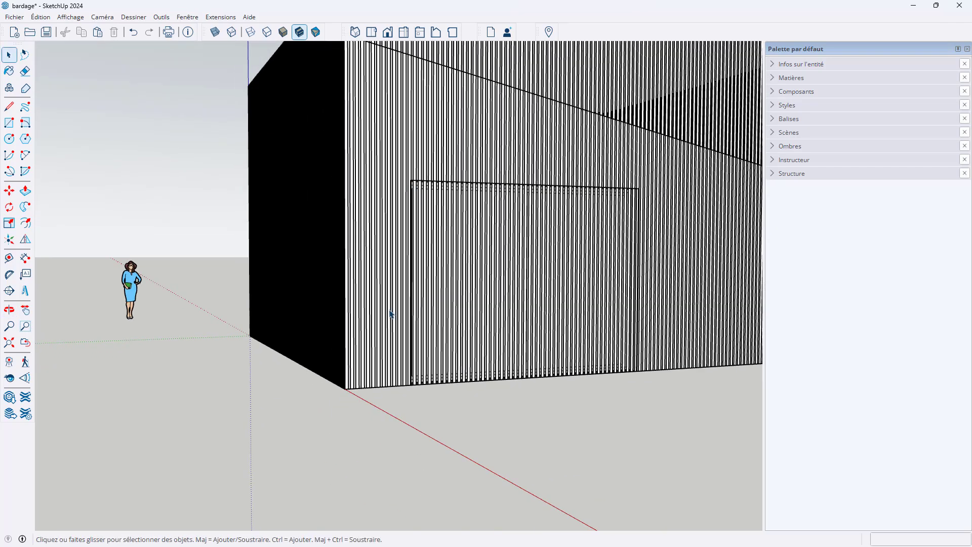
scroll(391, 314, down, 3)
double_click(404, 214)
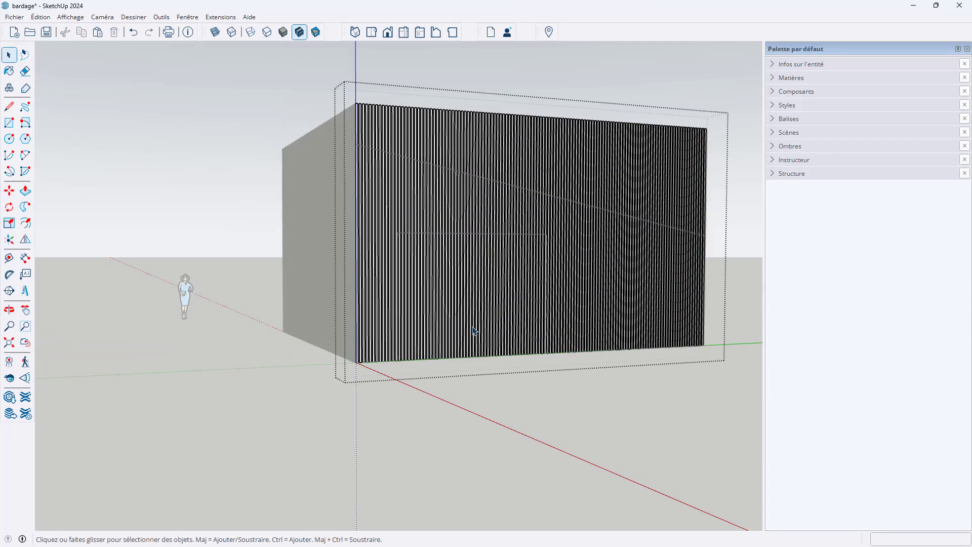
middle_drag(474, 330, 358, 365)
scroll(332, 368, up, 3)
scroll(305, 389, up, 1)
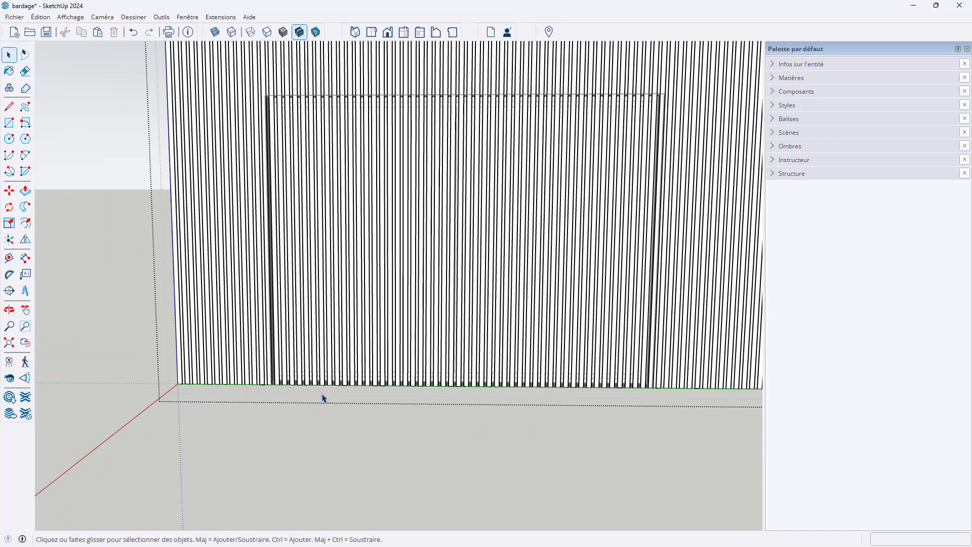
middle_drag(323, 395, 327, 383)
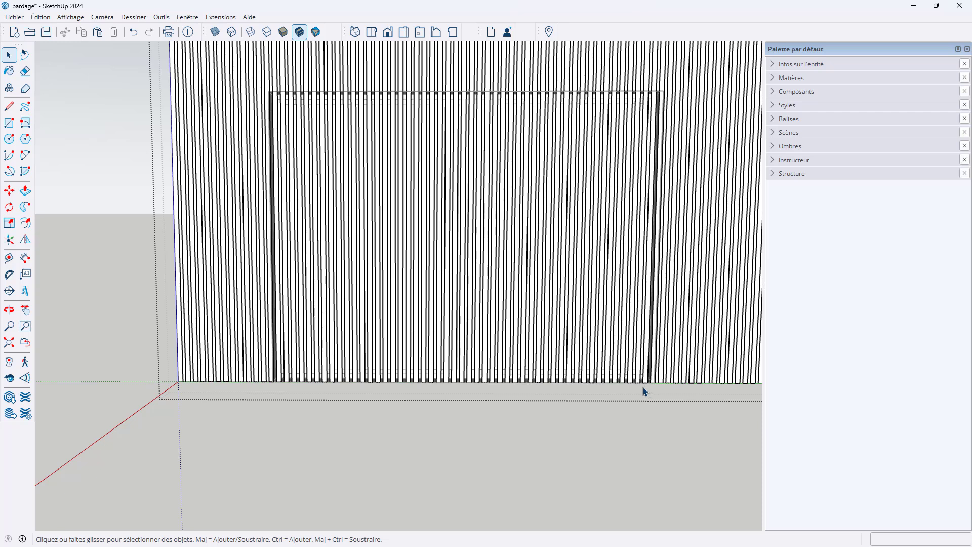
drag(645, 387, 276, 290)
middle_drag(431, 395, 487, 380)
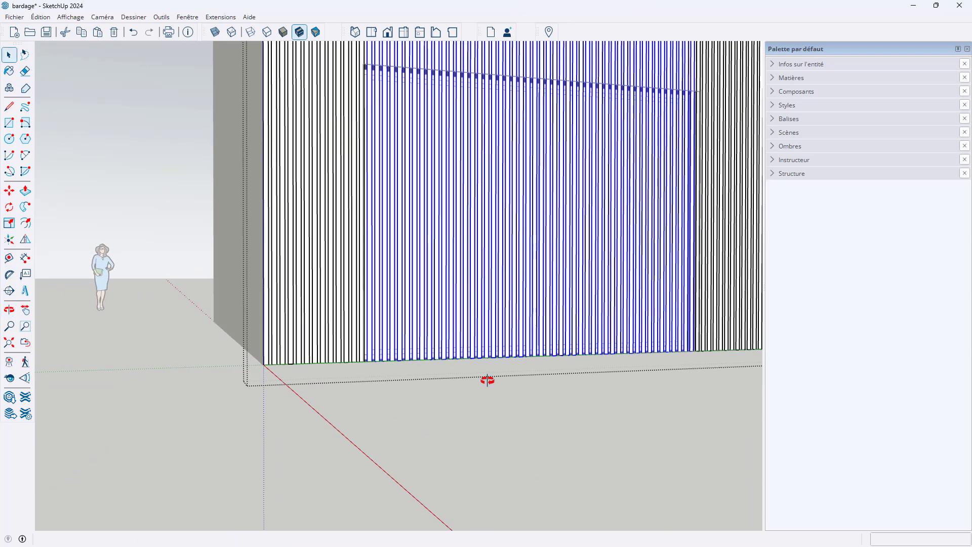
key(s)
drag(540, 358, 542, 78)
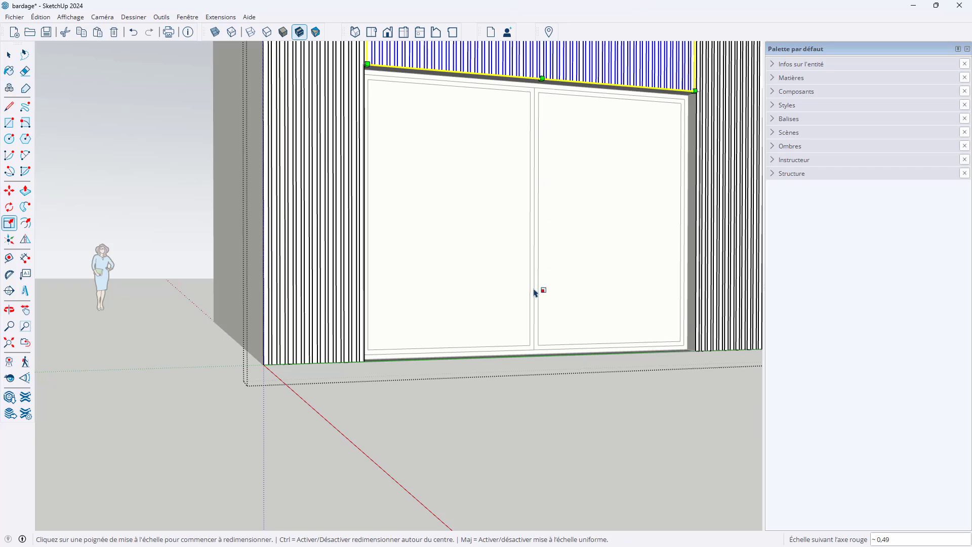
Step: Check the shortened battens against the upper corner of the side door opening and close the batten group
scroll(503, 319, down, 2)
middle_drag(553, 341, 542, 367)
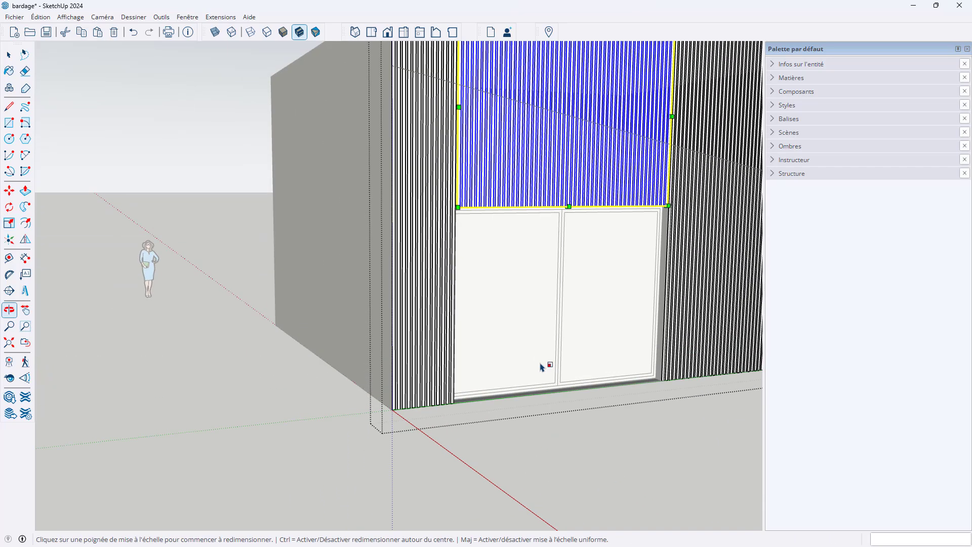
scroll(440, 382, down, 2)
scroll(598, 263, up, 8)
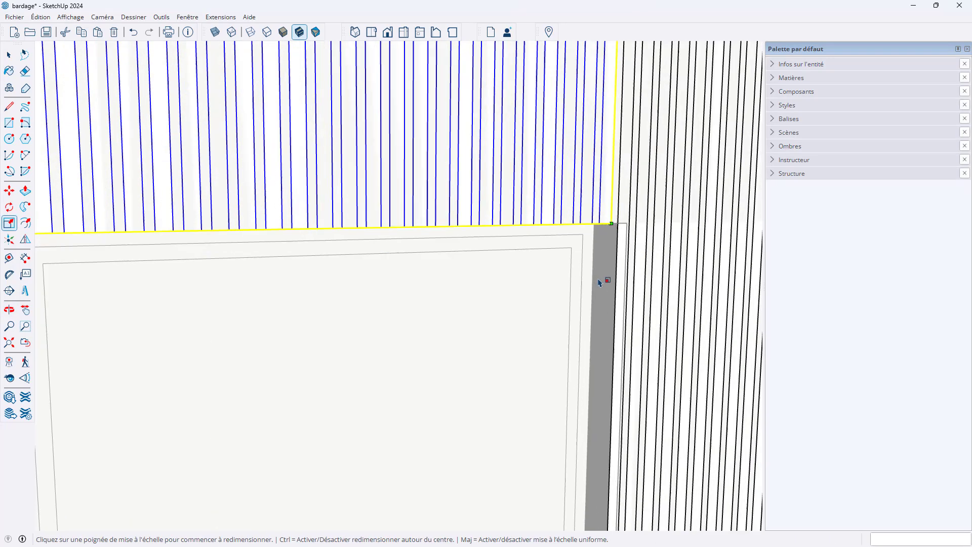
middle_drag(599, 283, 552, 238)
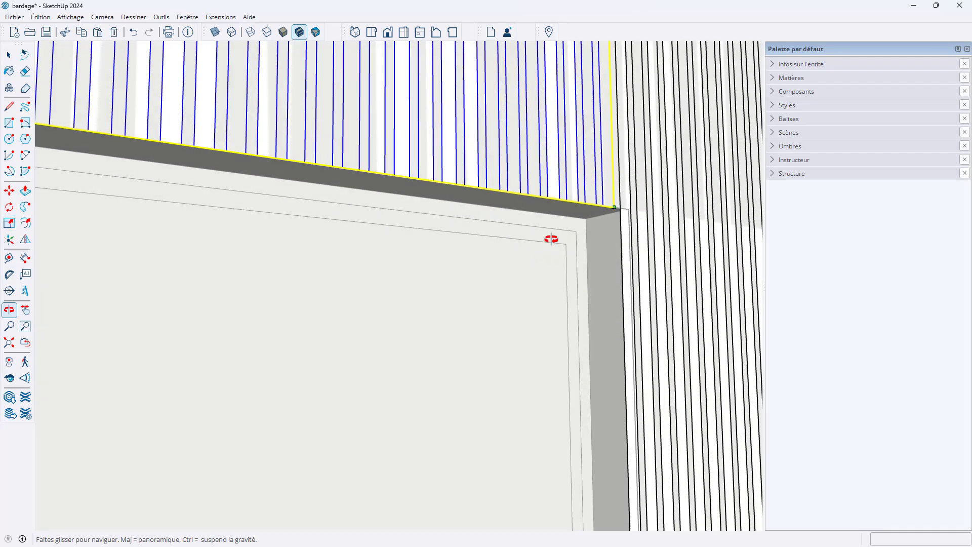
key(s)
scroll(549, 250, down, 10)
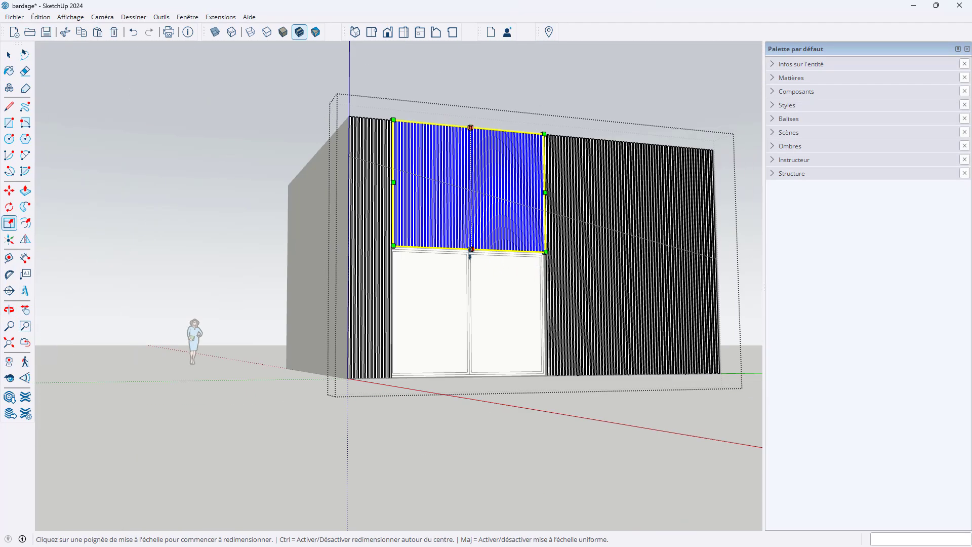
key(space)
click(522, 426)
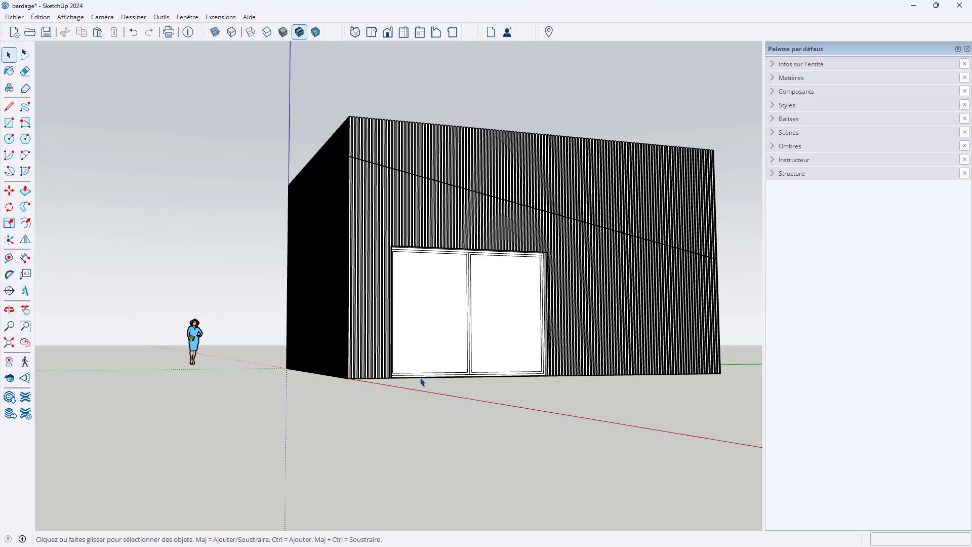
Step: Inside the front wall's batten group, scale the battens covering the doors to about 0.49, ending at the opening's top edge, and close the group
middle_drag(471, 286, 284, 307)
scroll(578, 310, up, 2)
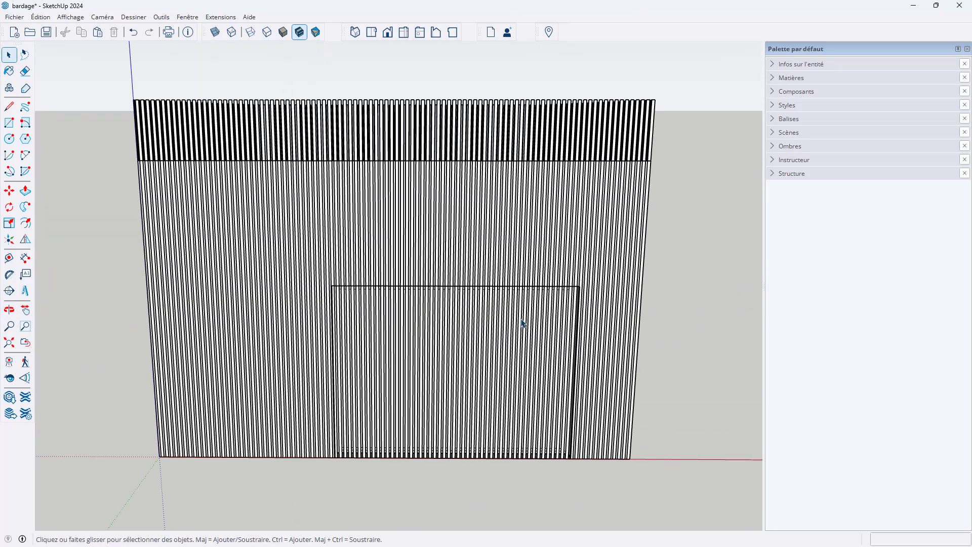
double_click(508, 423)
middle_drag(509, 426, 499, 357)
scroll(496, 360, up, 3)
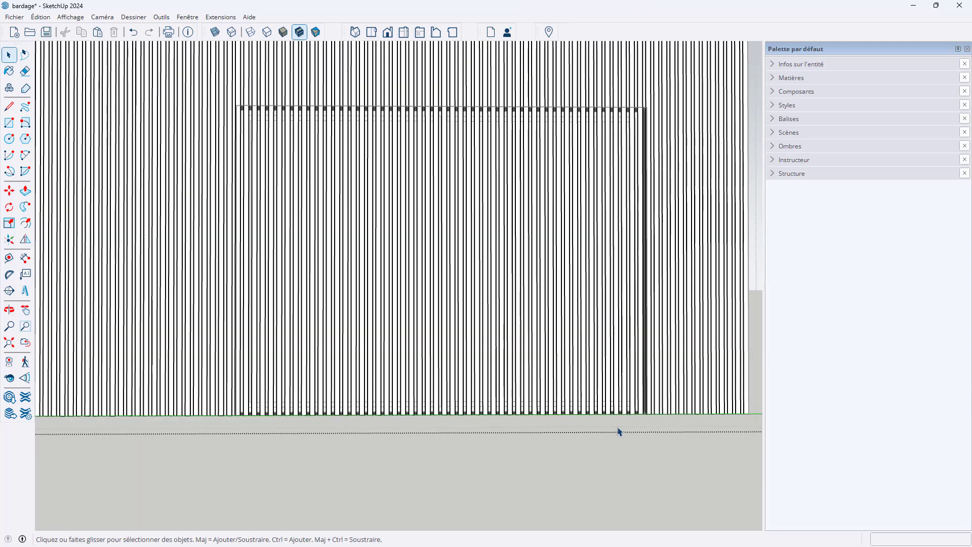
middle_drag(619, 429, 601, 424)
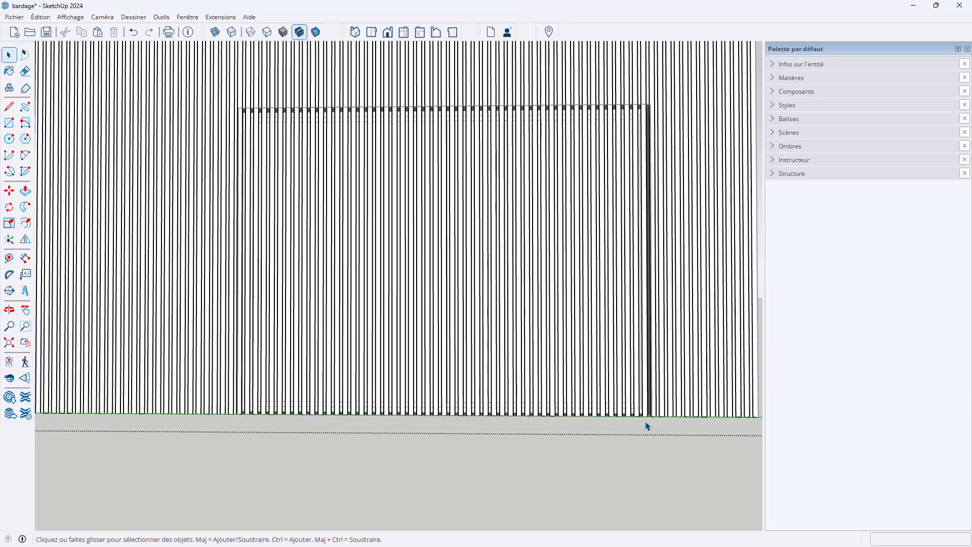
drag(646, 420, 241, 378)
key(s)
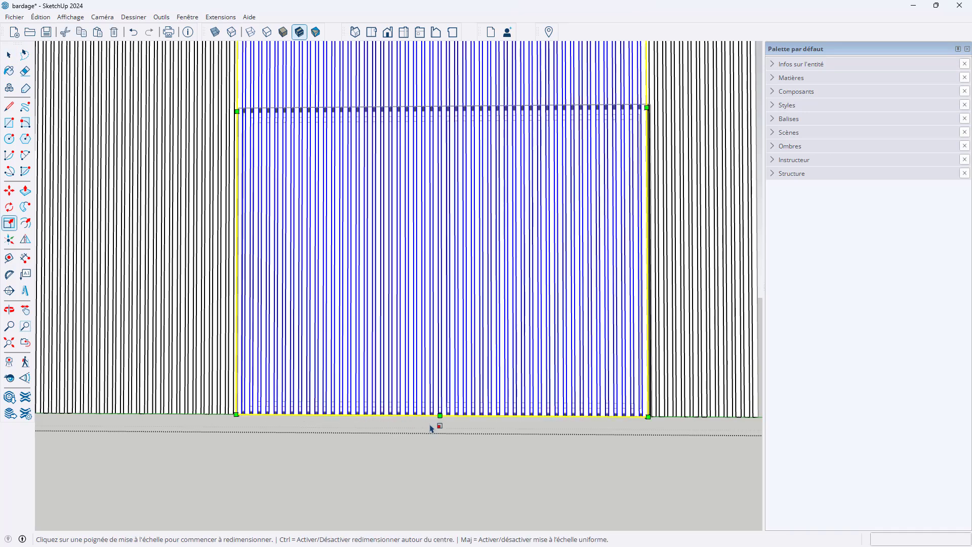
drag(439, 415, 463, 106)
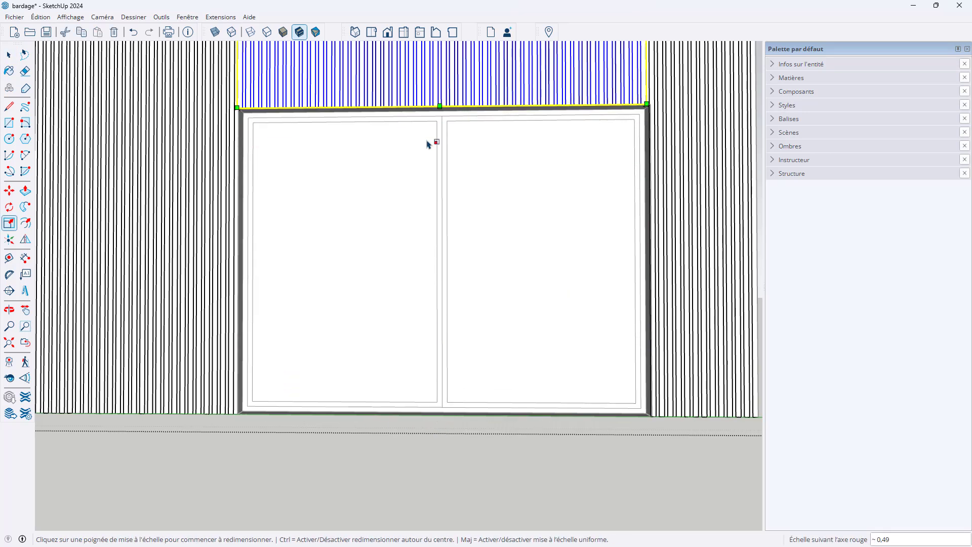
scroll(245, 392, up, 3)
scroll(261, 419, down, 4)
key(space)
click(359, 445)
scroll(515, 335, down, 3)
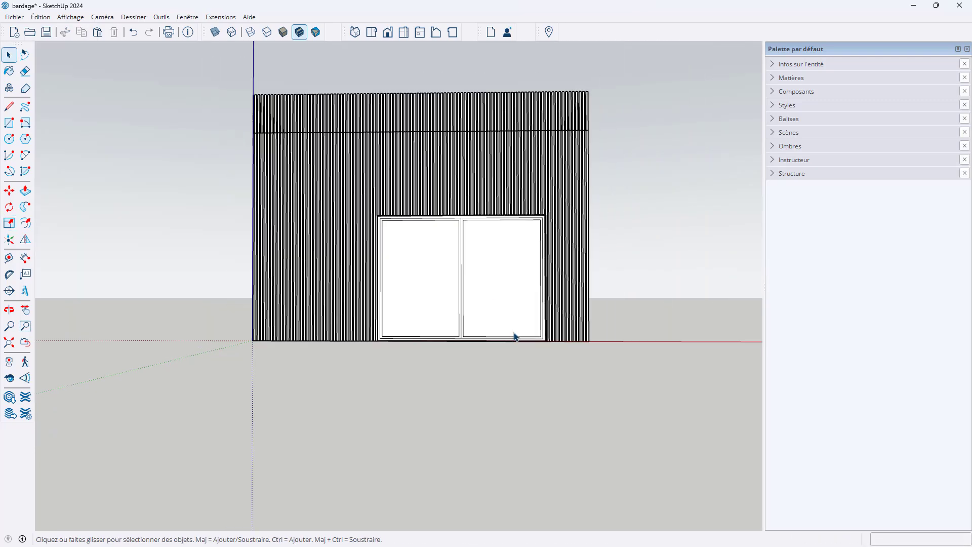
Step: Combine the batten groups of all four walls into a single cladding group
middle_drag(515, 334, 368, 426)
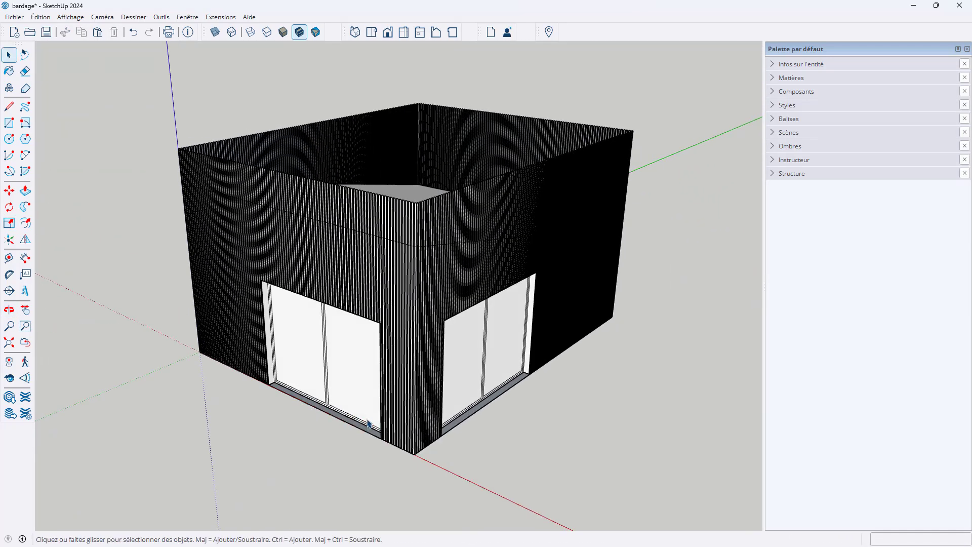
middle_drag(381, 330, 419, 174)
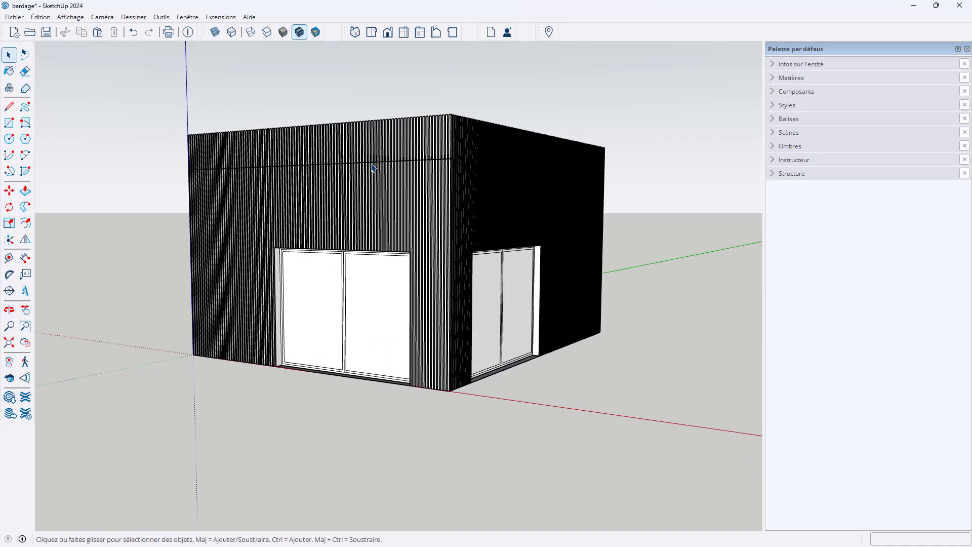
middle_drag(512, 223, 528, 329)
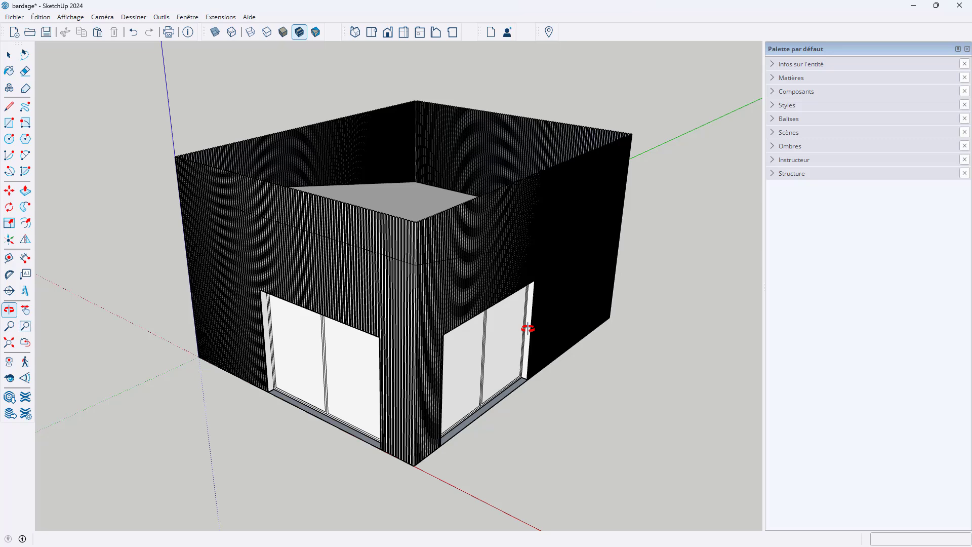
click(507, 219)
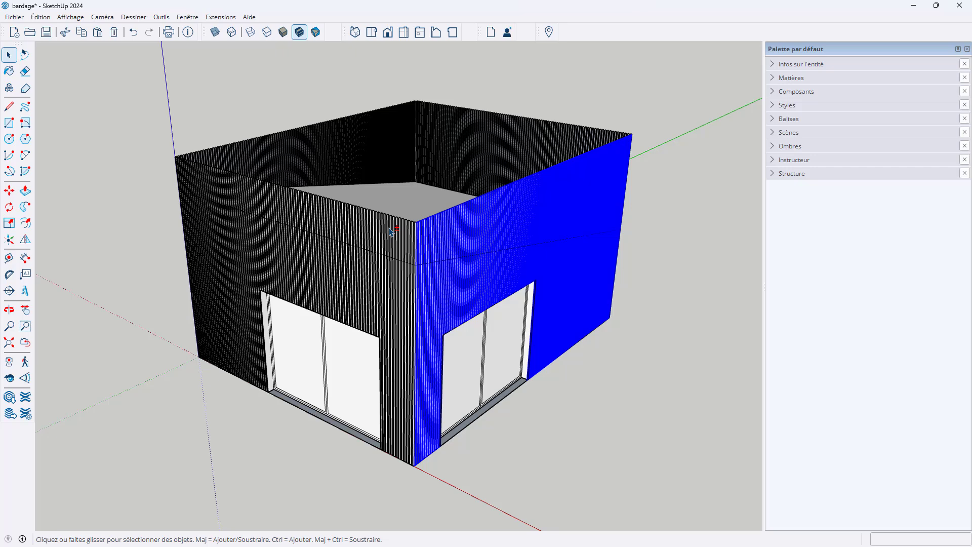
ctrl+click(391, 232)
ctrl+click(380, 152)
ctrl+click(466, 144)
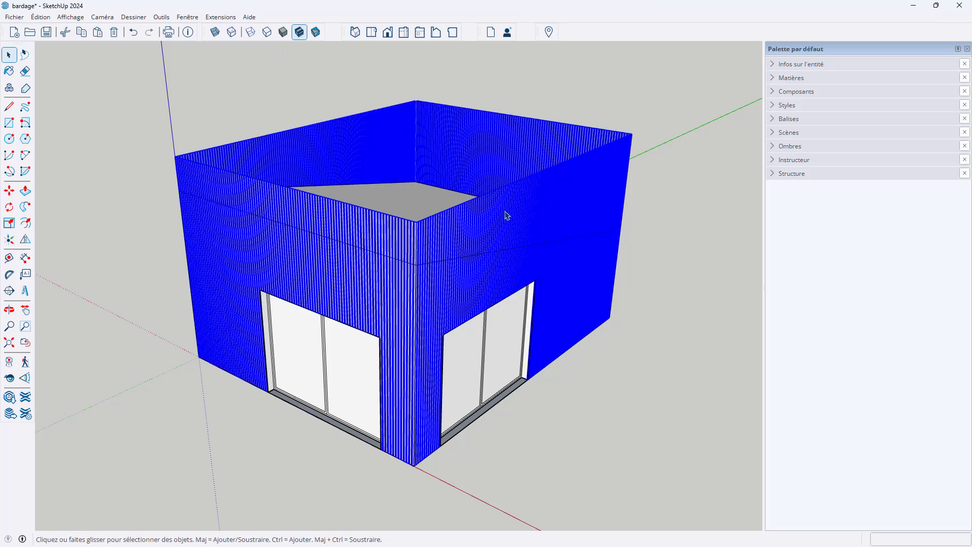
click(659, 188)
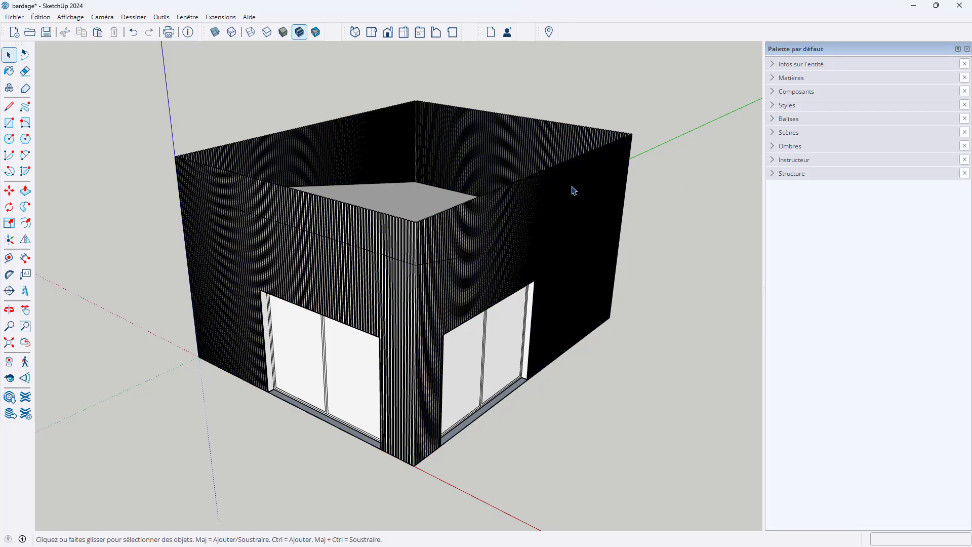
click(559, 258)
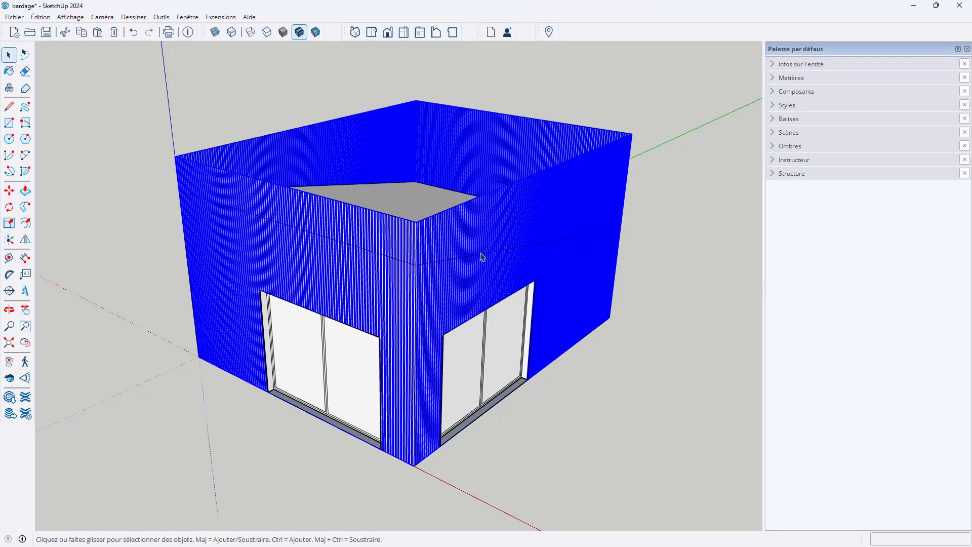
Step: Open a single batten near the front corner inside the cladding group and push/pull its outer face outward about 194.5 cm
double_click(443, 241)
scroll(430, 248, up, 6)
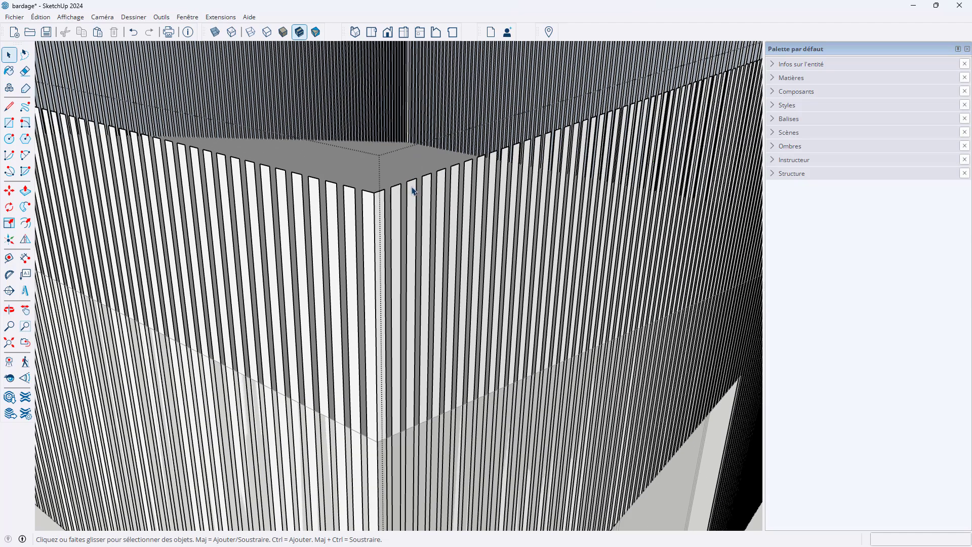
double_click(413, 191)
double_click(413, 191)
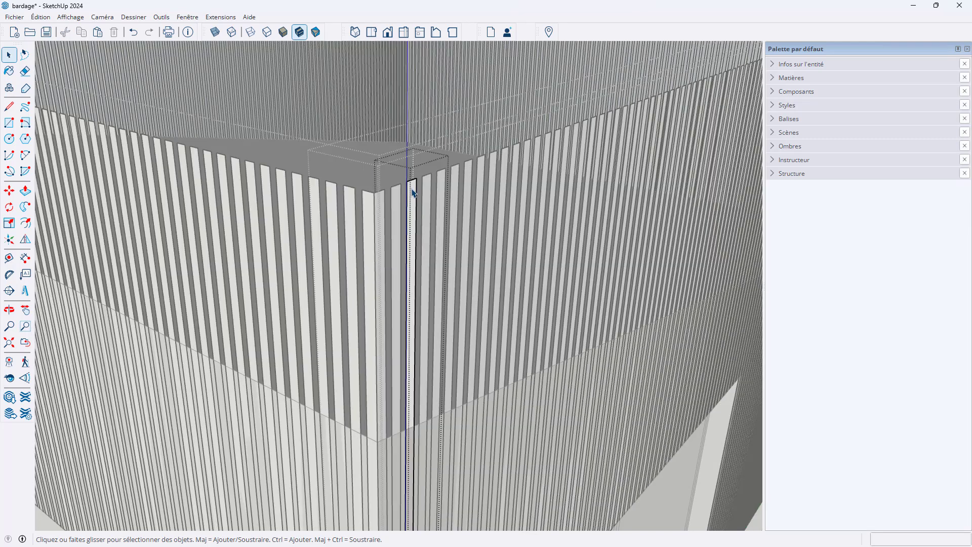
key(p)
click(414, 198)
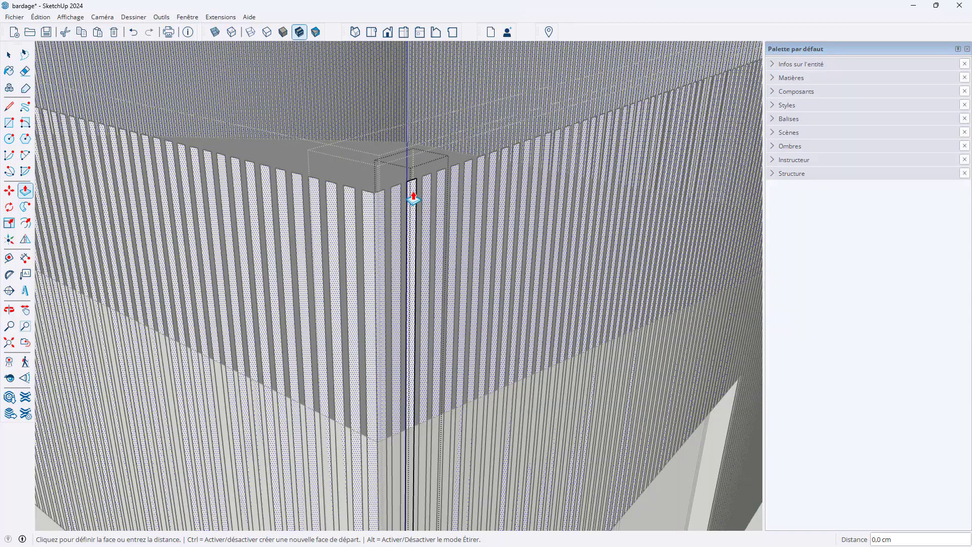
scroll(414, 198, down, 10)
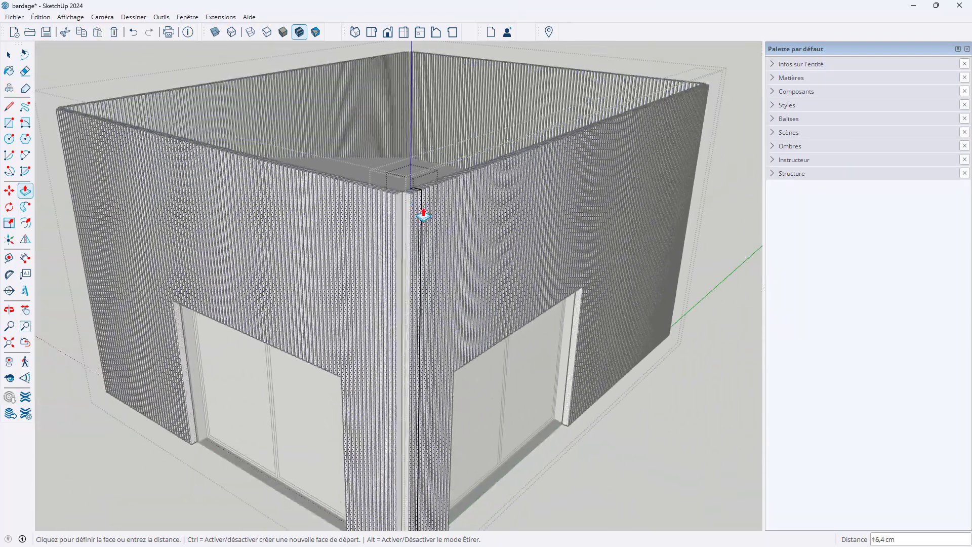
scroll(423, 215, up, 5)
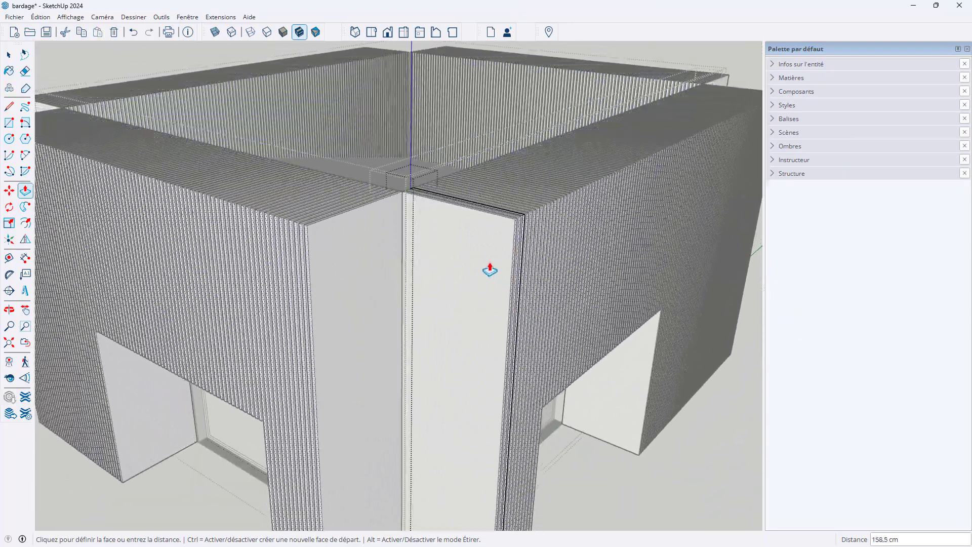
scroll(490, 270, up, 3)
click(538, 285)
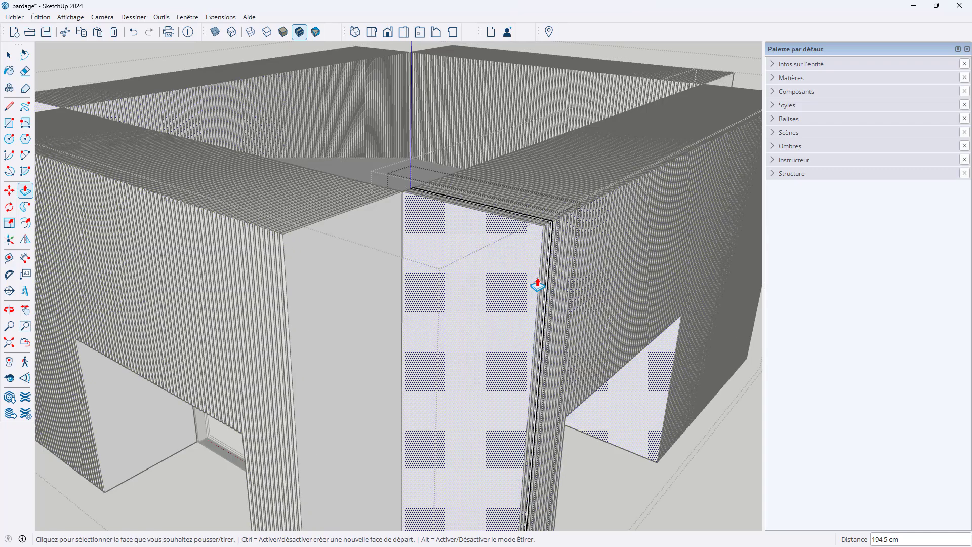
Step: Undo the batten extrusion and close the nested cladding groups
key(ctrl+z)
key(space)
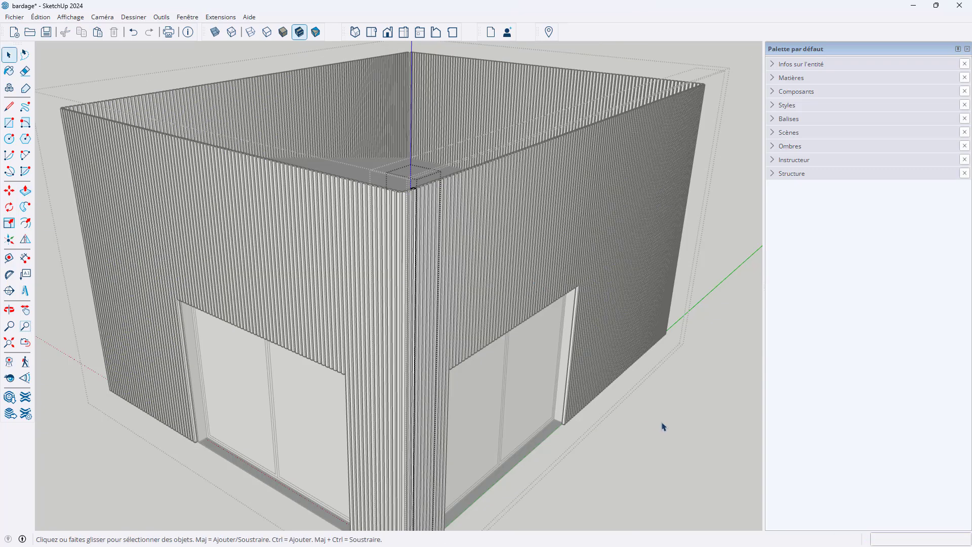
scroll(591, 370, down, 5)
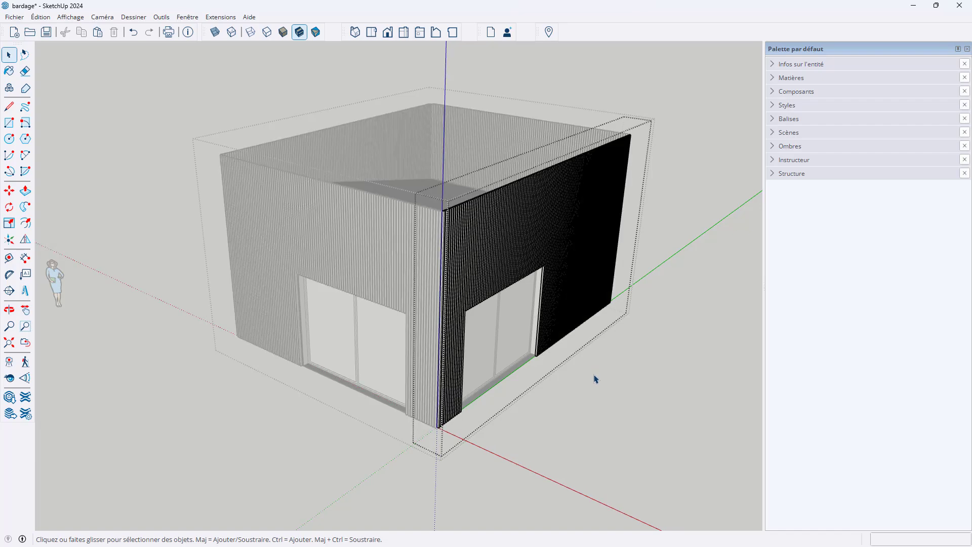
middle_drag(591, 393, 424, 386)
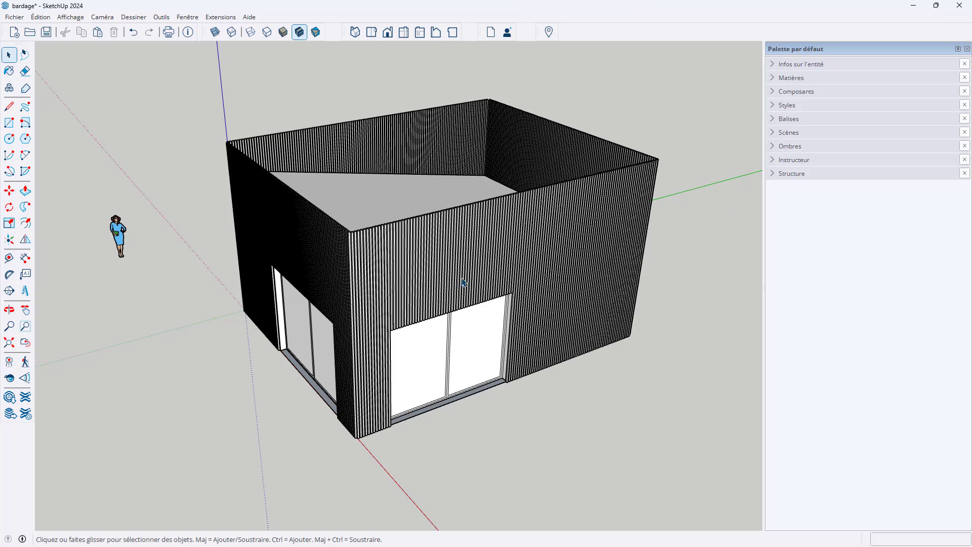
Step: Open the cladding group, select everything inside it and explode the batten groups of the four walls
click(492, 230)
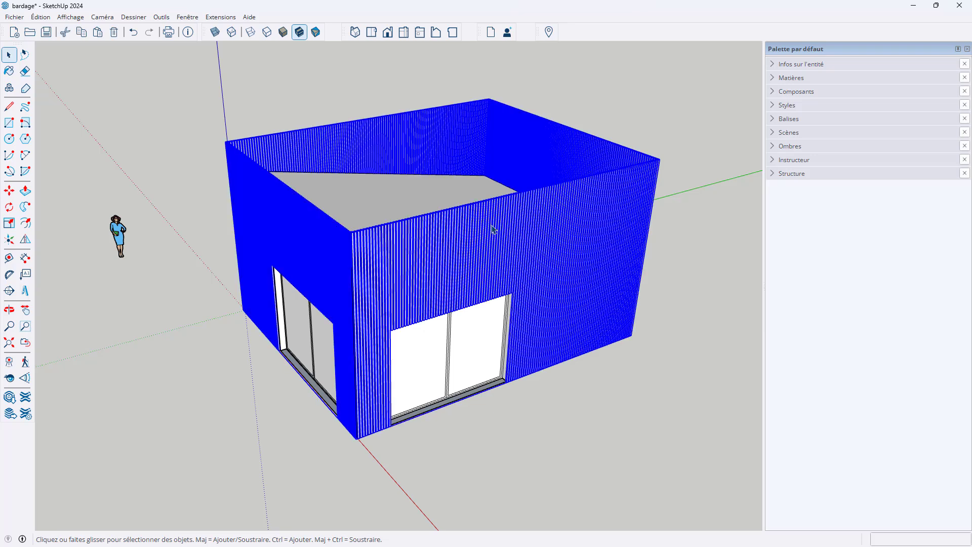
double_click(454, 249)
middle_drag(470, 243, 439, 199)
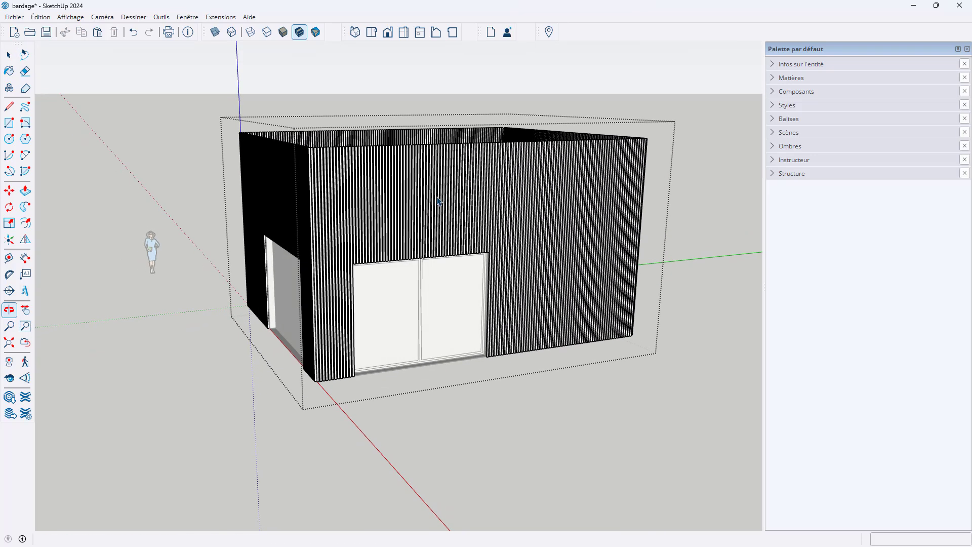
key(ctrl+a)
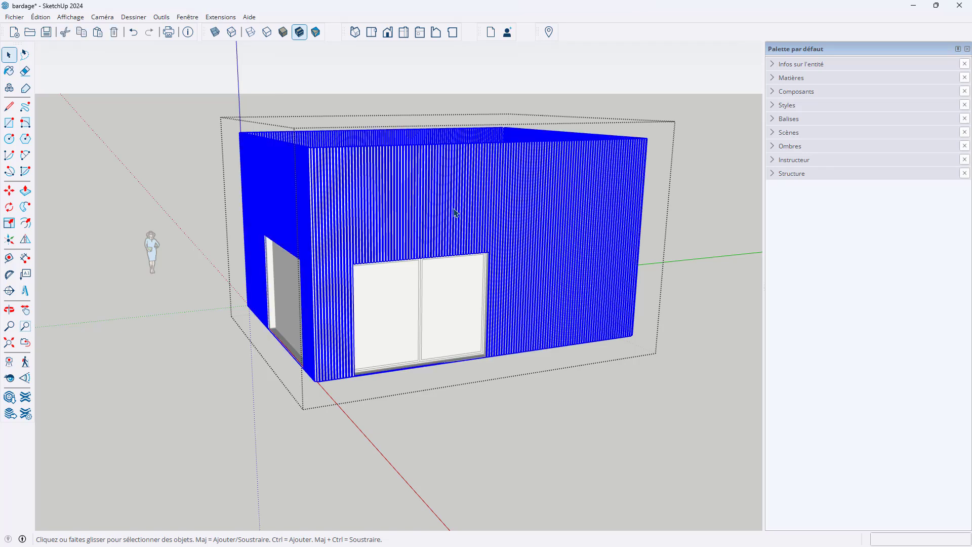
middle_drag(454, 213, 503, 252)
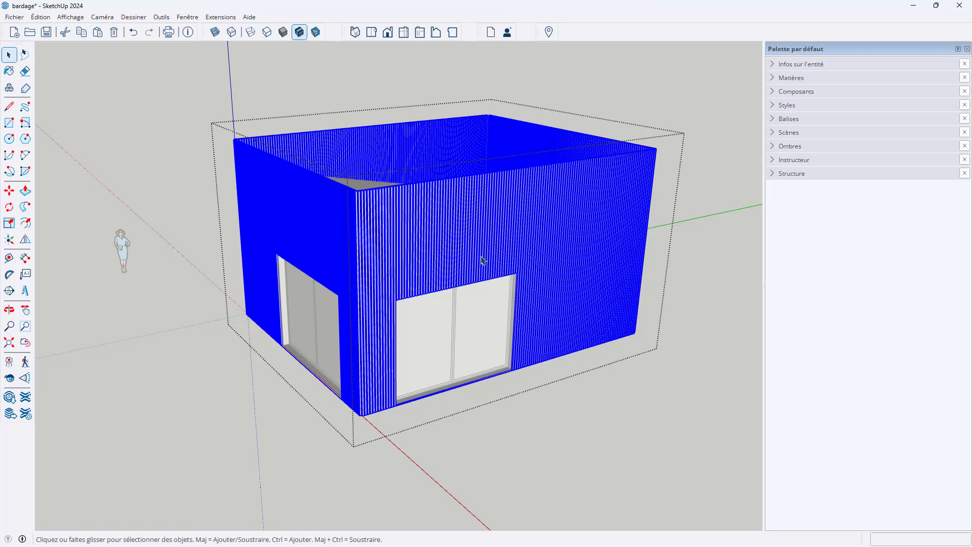
scroll(483, 259, up, 3)
right_click(475, 193)
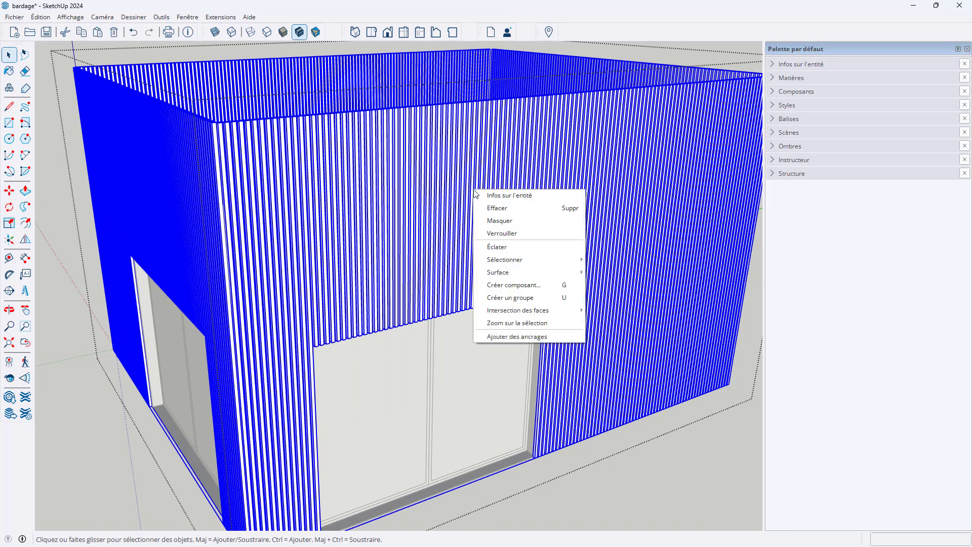
click(506, 248)
Step: Explode all the individual batten components inside the cladding group into loose geometry and clear the selection
scroll(447, 249, down, 3)
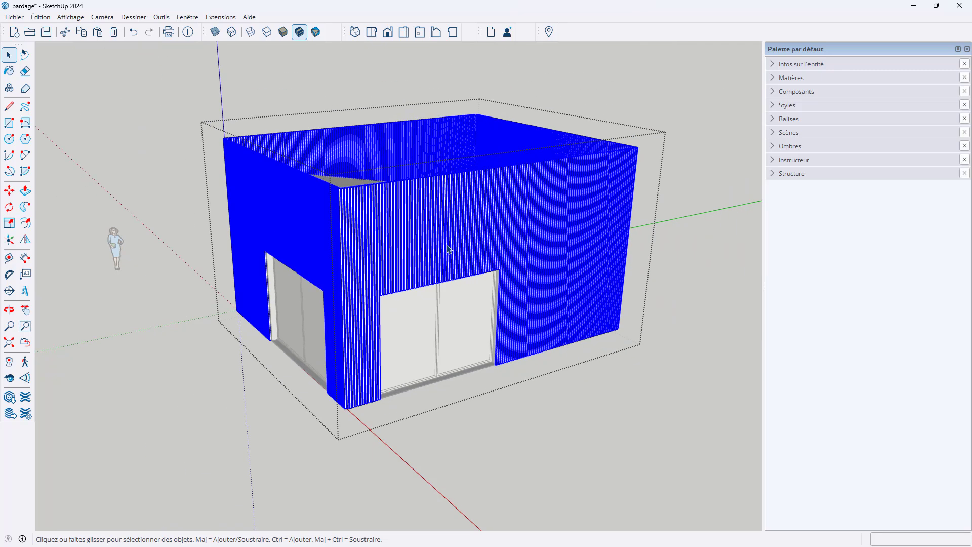
right_click(478, 209)
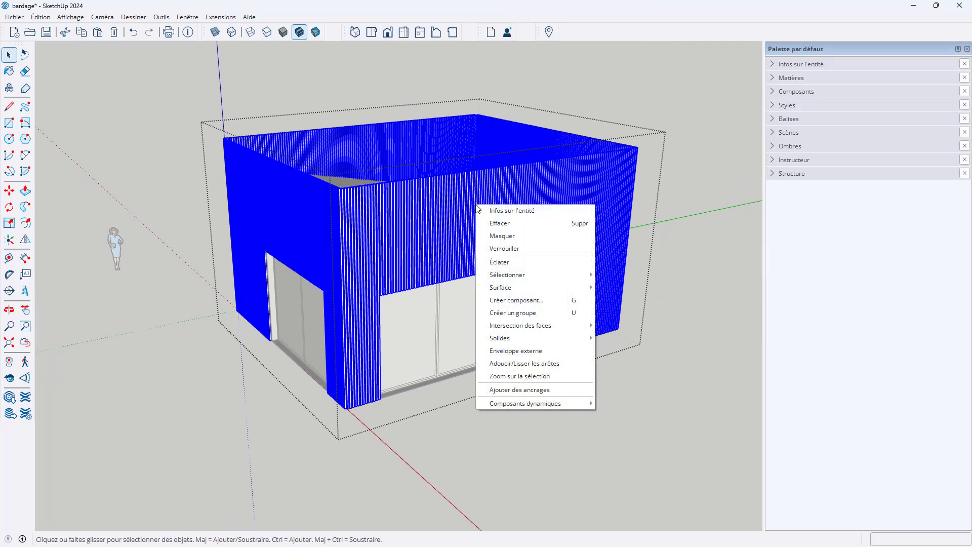
click(505, 264)
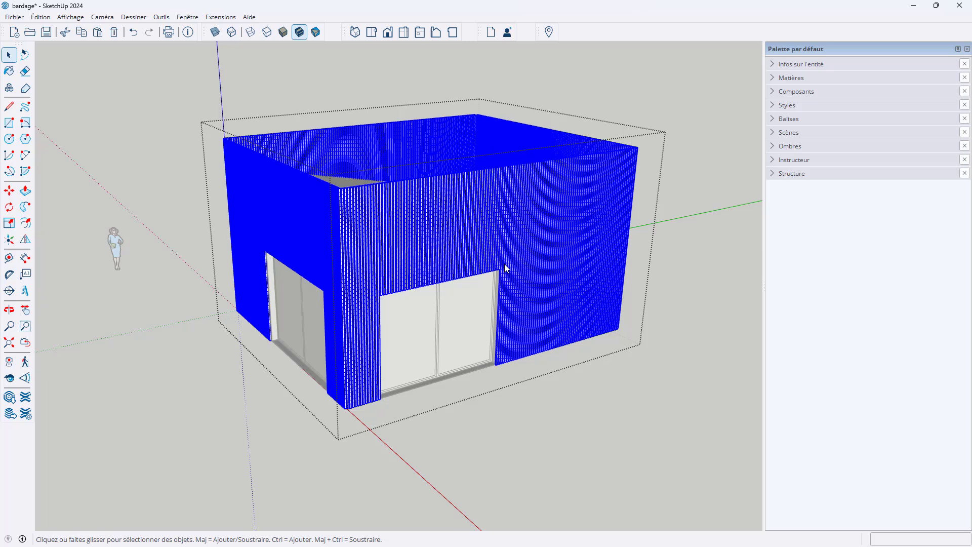
right_click(505, 212)
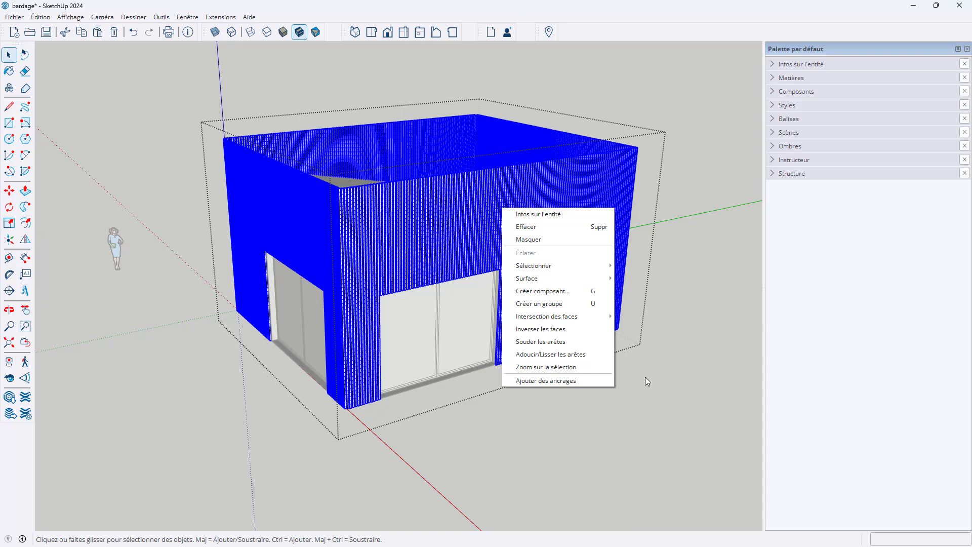
click(591, 417)
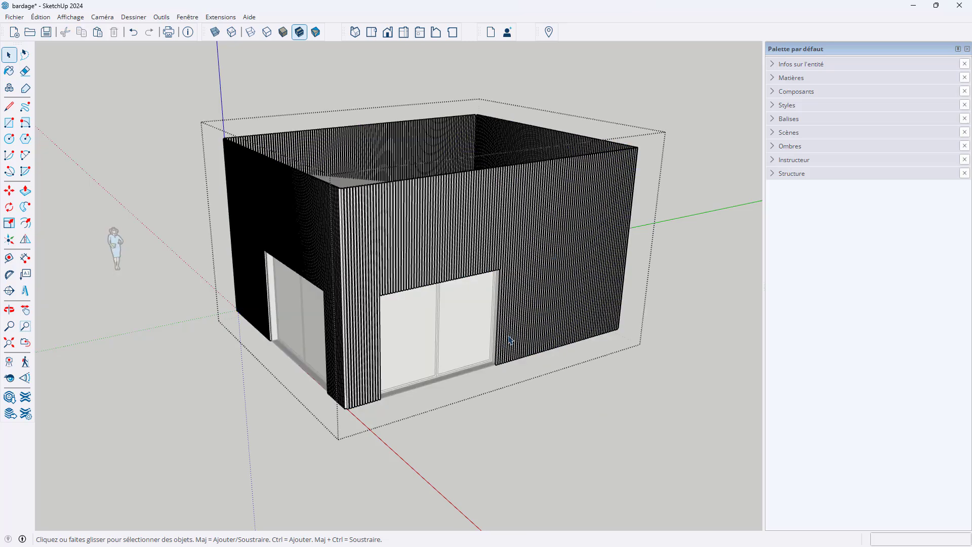
Step: Isolate the cladding by hiding the rest of the model, examine the exploded battens around the door openings, and close the group
scroll(500, 223, up, 2)
scroll(495, 238, down, 3)
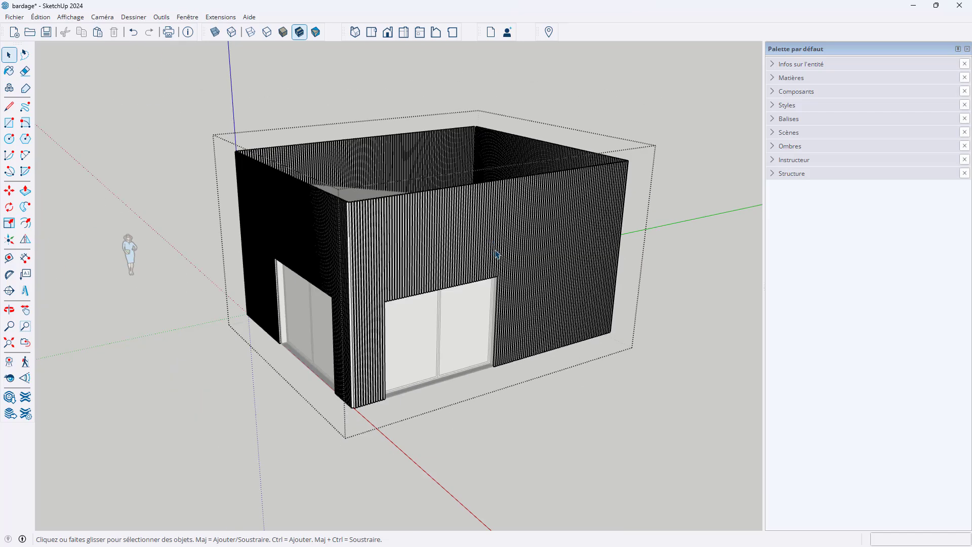
key(i)
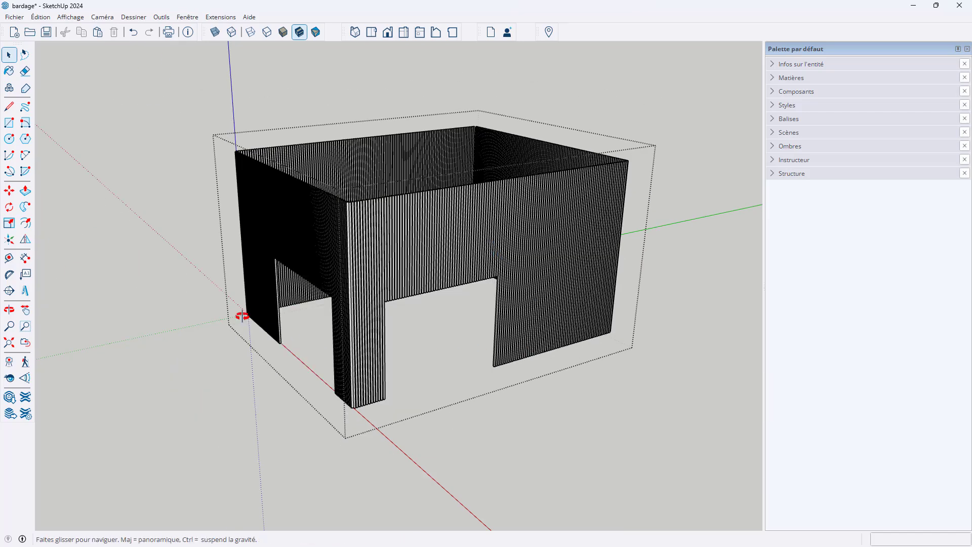
middle_drag(238, 314, 189, 211)
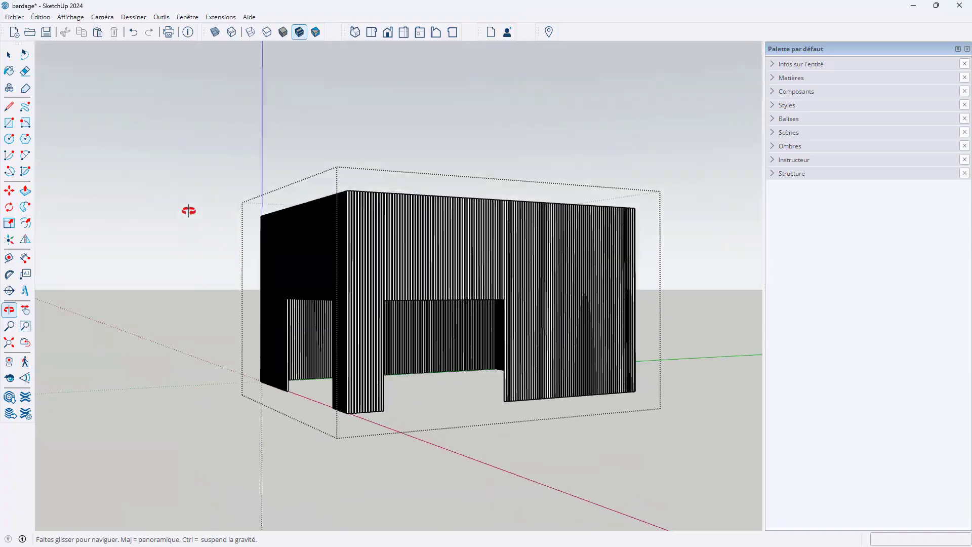
scroll(469, 408, up, 6)
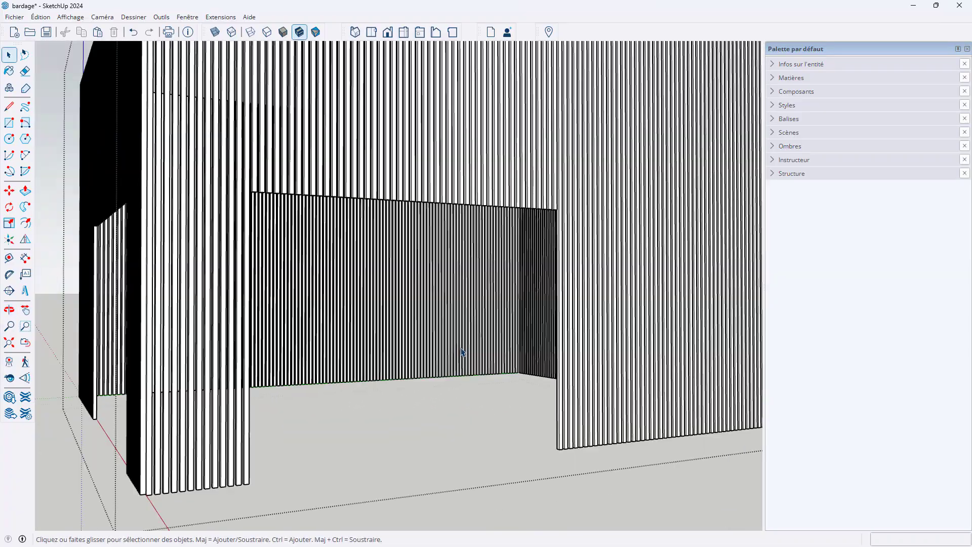
middle_drag(462, 352, 436, 358)
scroll(436, 358, down, 6)
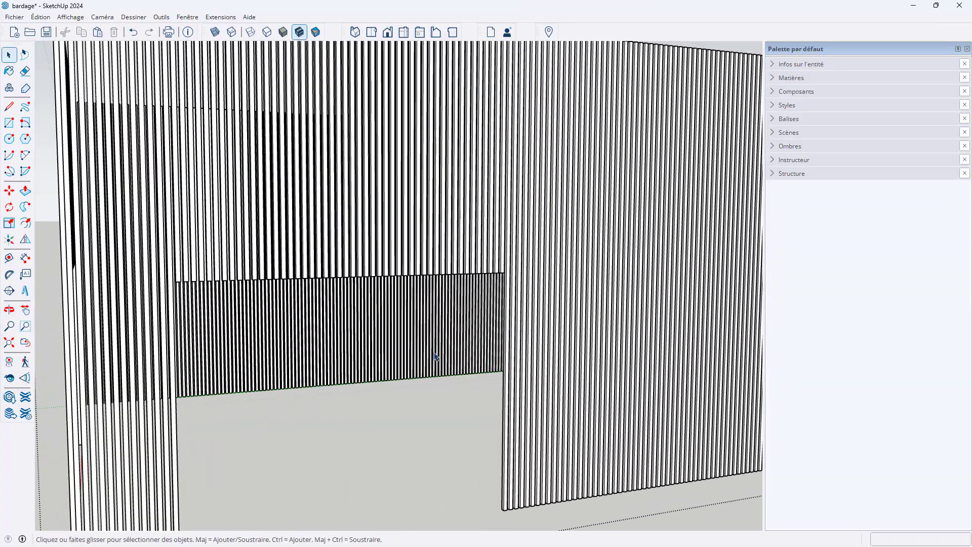
middle_drag(423, 304, 439, 428)
key(Delete)
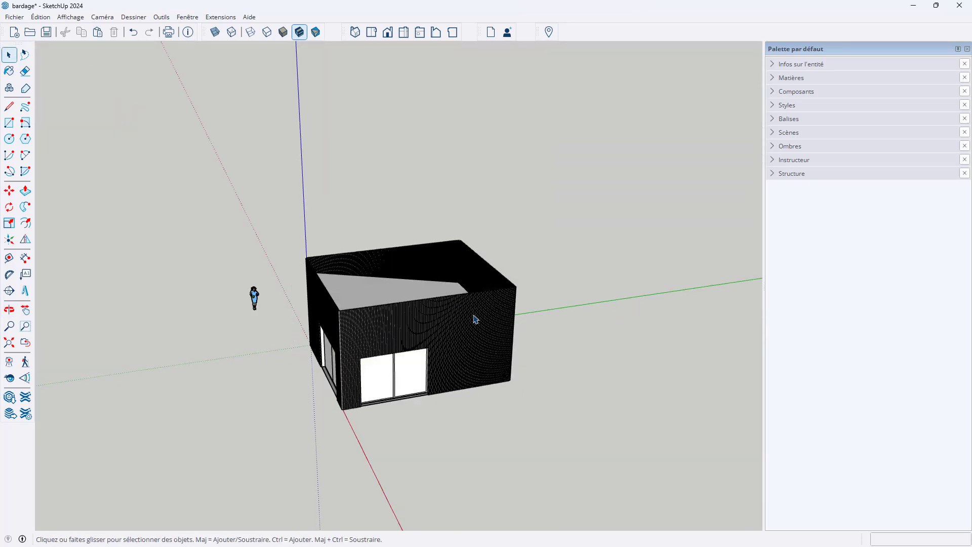
Step: Open the building group and copy its sloped roof face
middle_drag(473, 319, 348, 124)
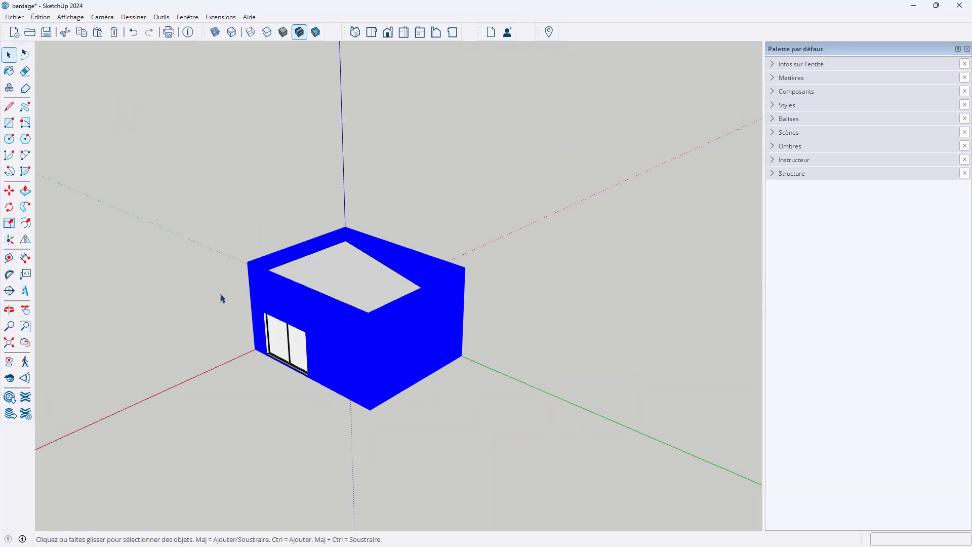
scroll(246, 291, up, 3)
middle_drag(246, 291, 302, 282)
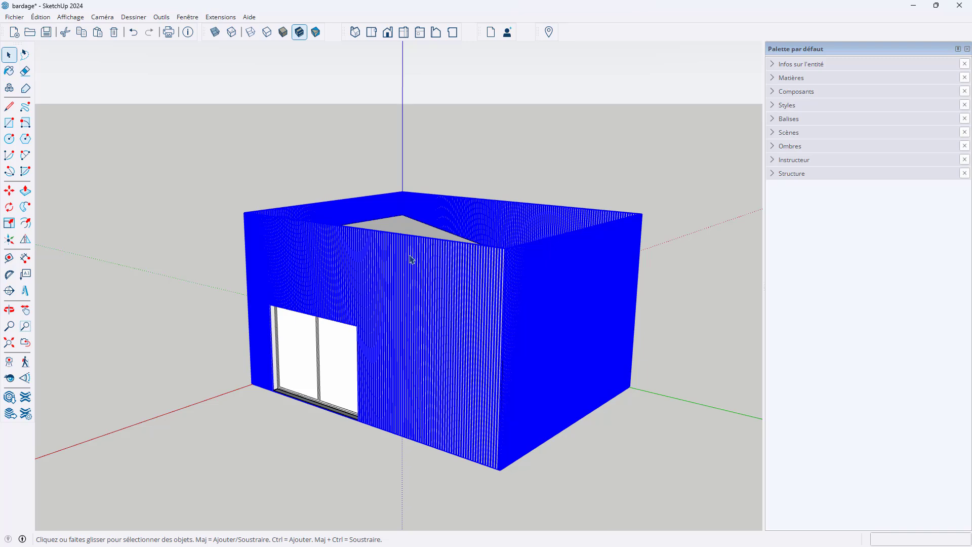
middle_drag(414, 266, 322, 341)
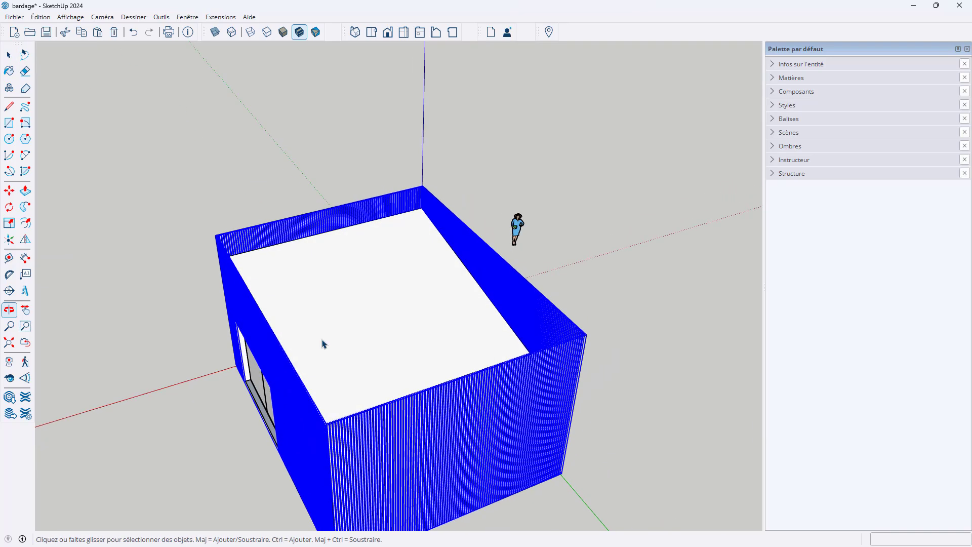
click(345, 284)
double_click(356, 276)
middle_drag(363, 302, 427, 258)
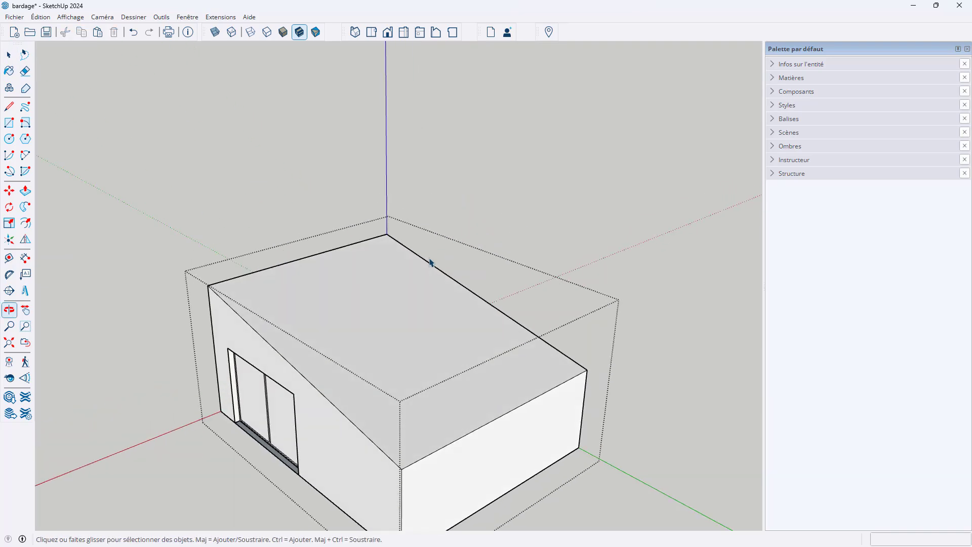
click(350, 302)
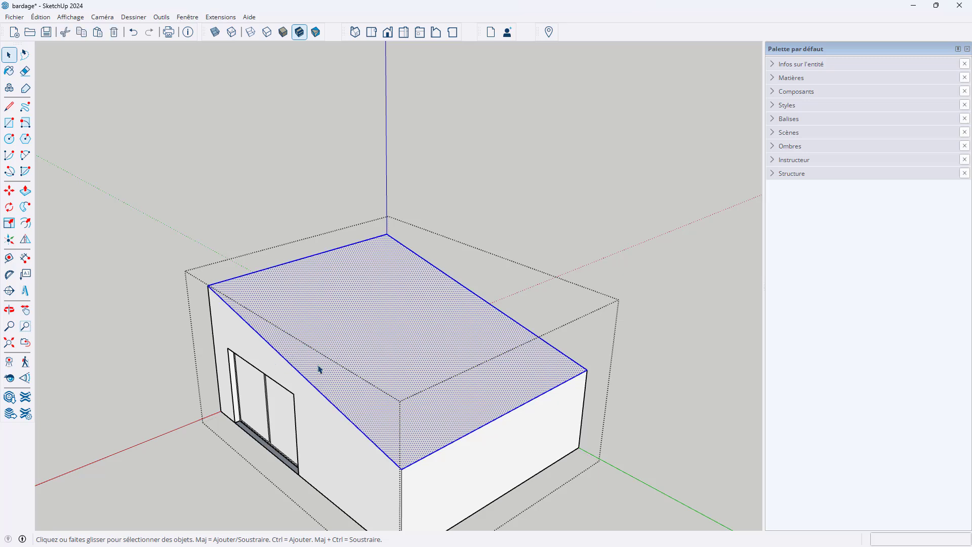
middle_drag(319, 369, 363, 332)
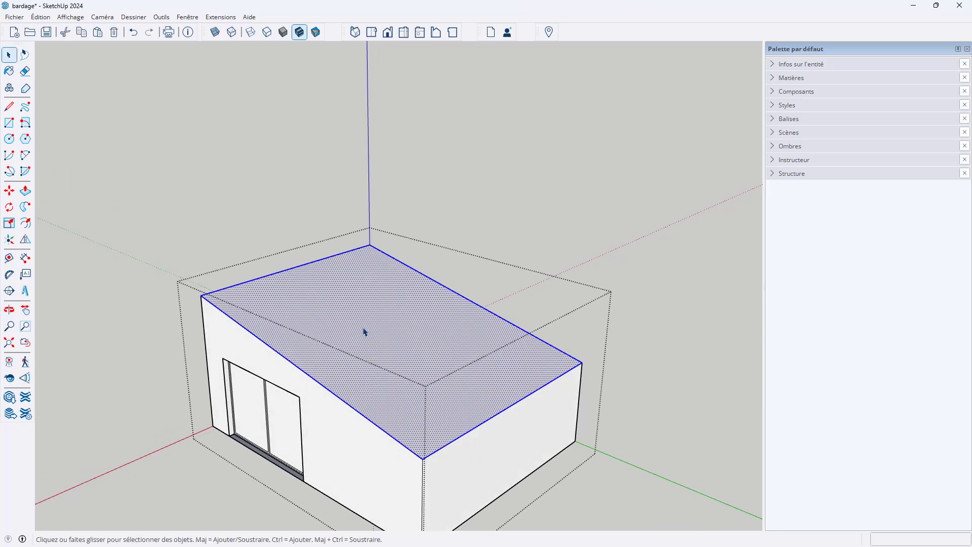
click(40, 17)
click(68, 71)
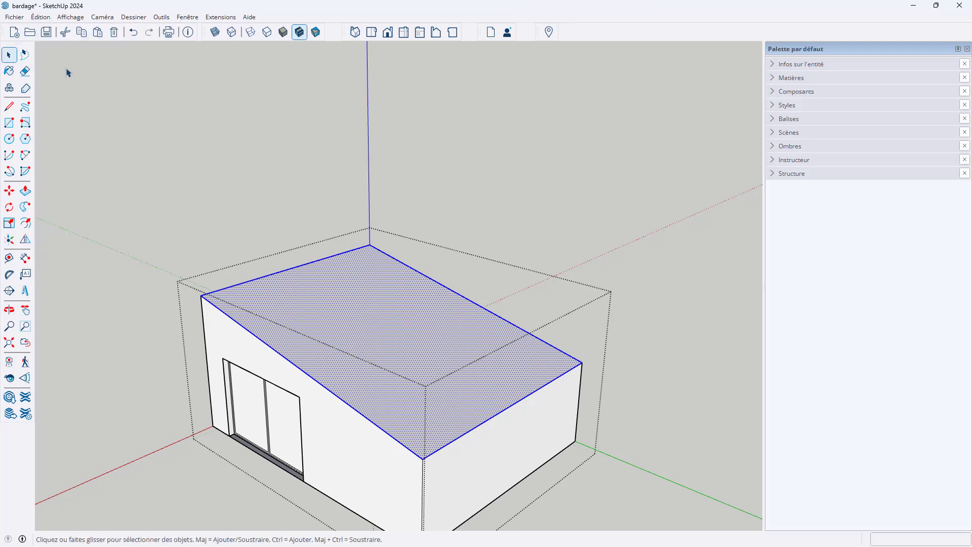
Step: Close the building group, paste the copied roof face in place and extrude it upward about 455 cm
click(291, 219)
click(40, 17)
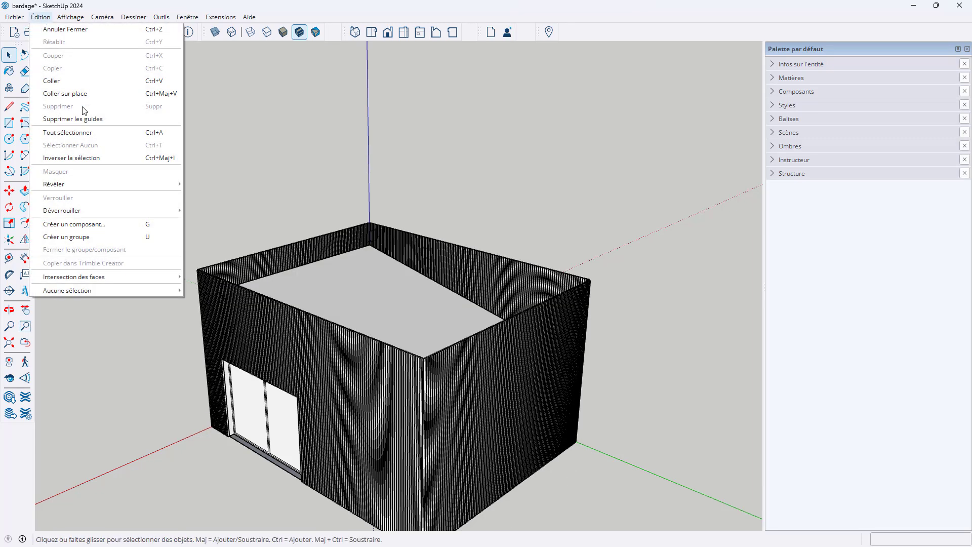
click(65, 93)
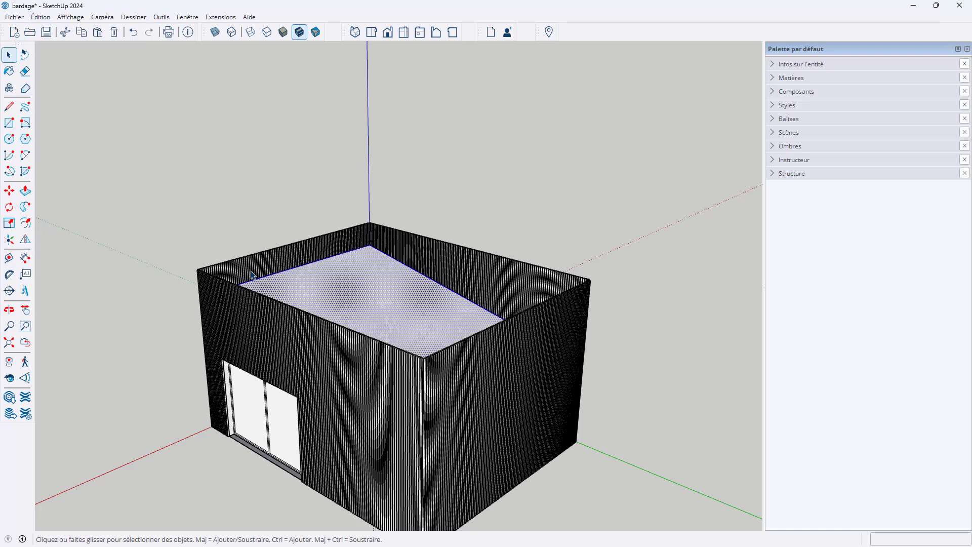
key(p)
click(342, 302)
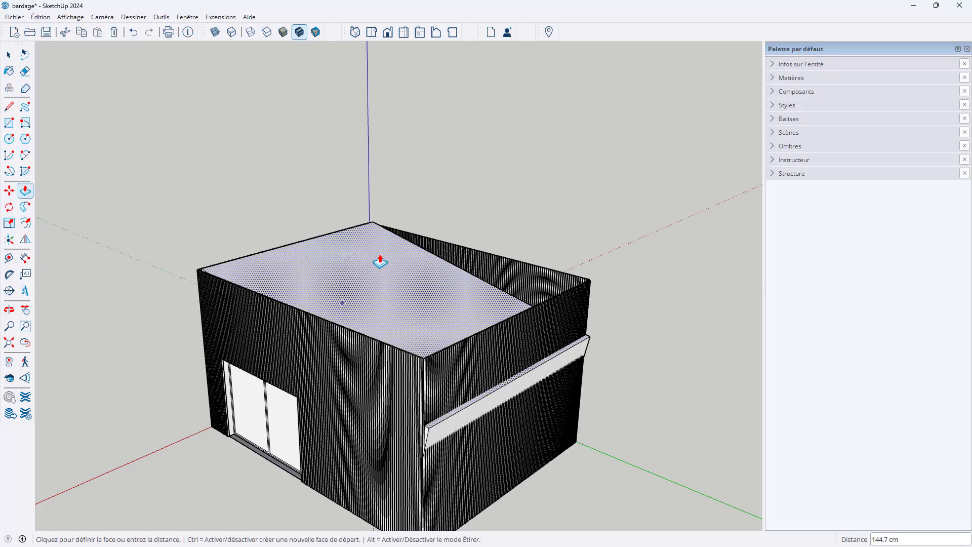
click(418, 195)
scroll(463, 209, down, 3)
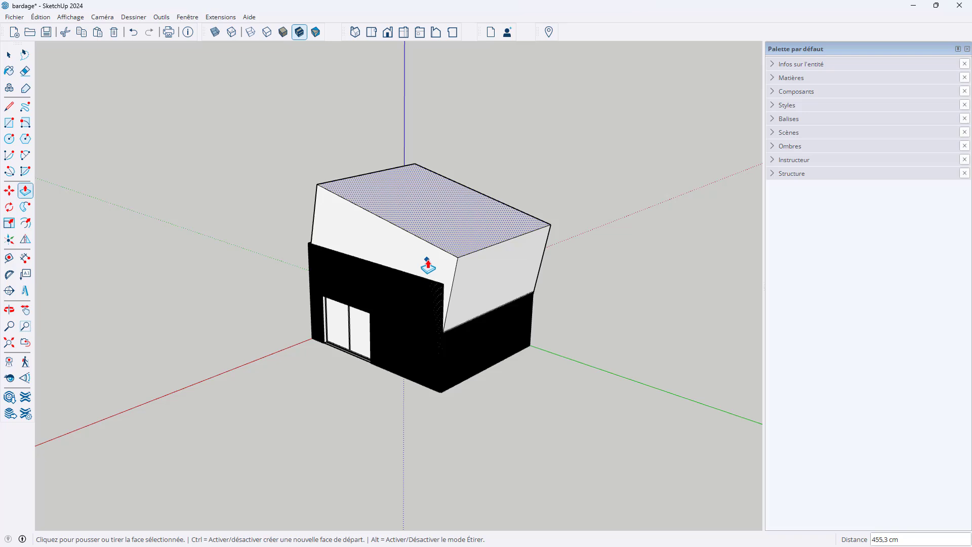
Step: Extend the block's side face above the glazed wall beyond the cladding, and its low-end face outward about 345 cm
key(space)
click(638, 253)
key(p)
click(425, 280)
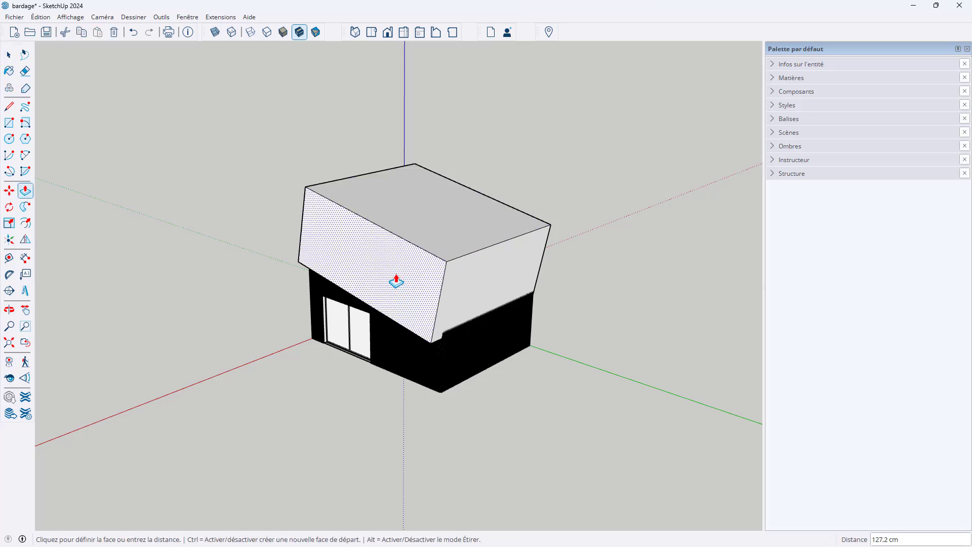
click(397, 278)
click(499, 283)
click(554, 308)
middle_drag(556, 309, 152, 300)
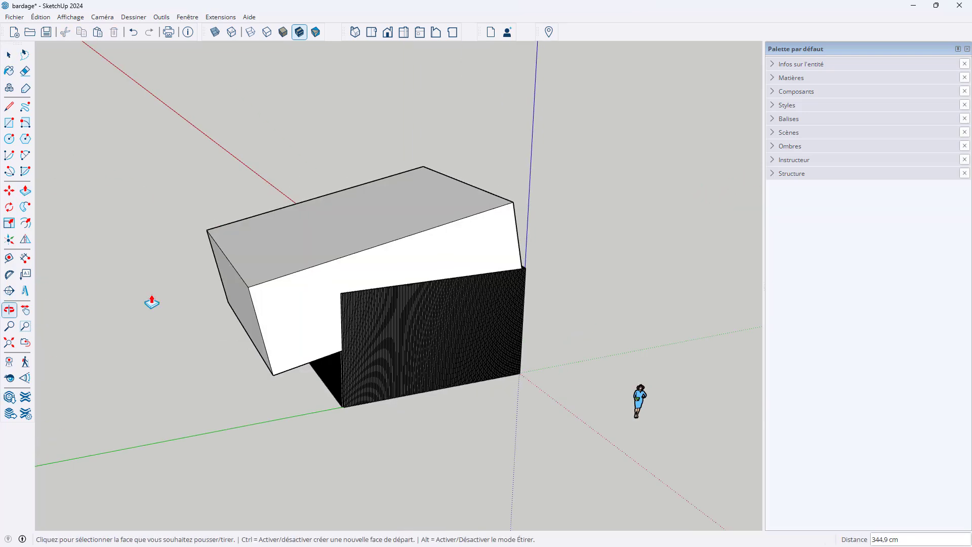
Step: Extend the block's two remaining side faces outward beyond the cladding, the first by about 326 cm
click(307, 285)
click(347, 304)
middle_drag(347, 304, 163, 304)
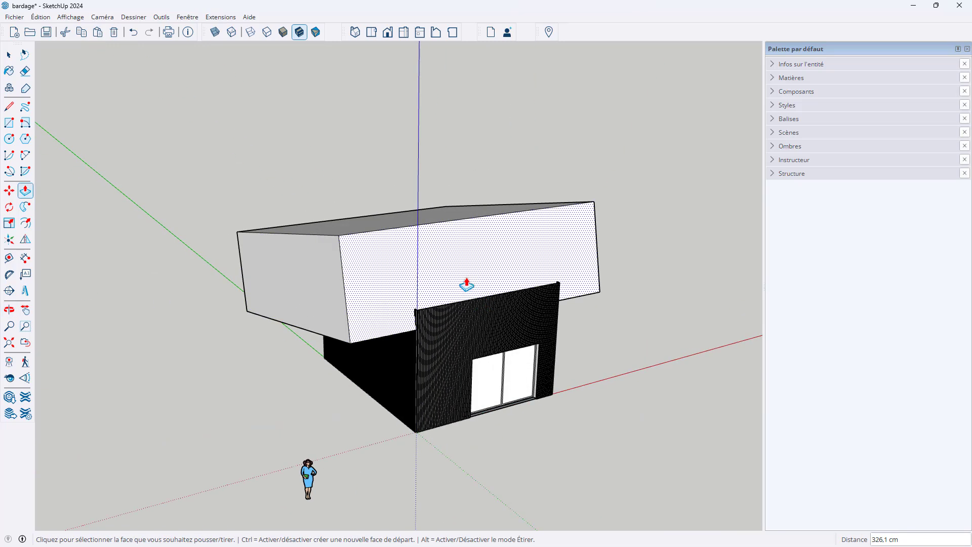
click(511, 263)
middle_drag(512, 263, 557, 271)
Step: Select the entire block above the cladding, make it a group, and check that block and cladding select separately
key(space)
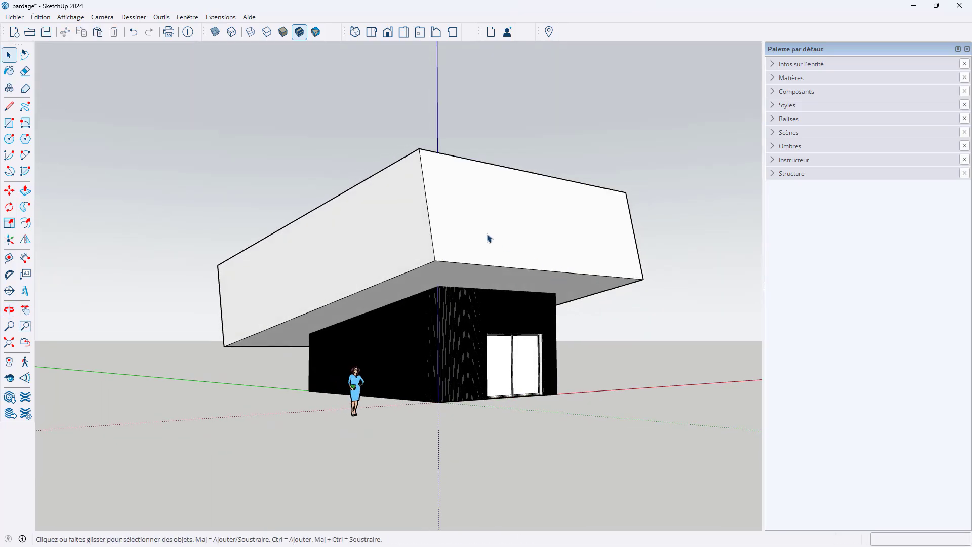
triple_click(490, 233)
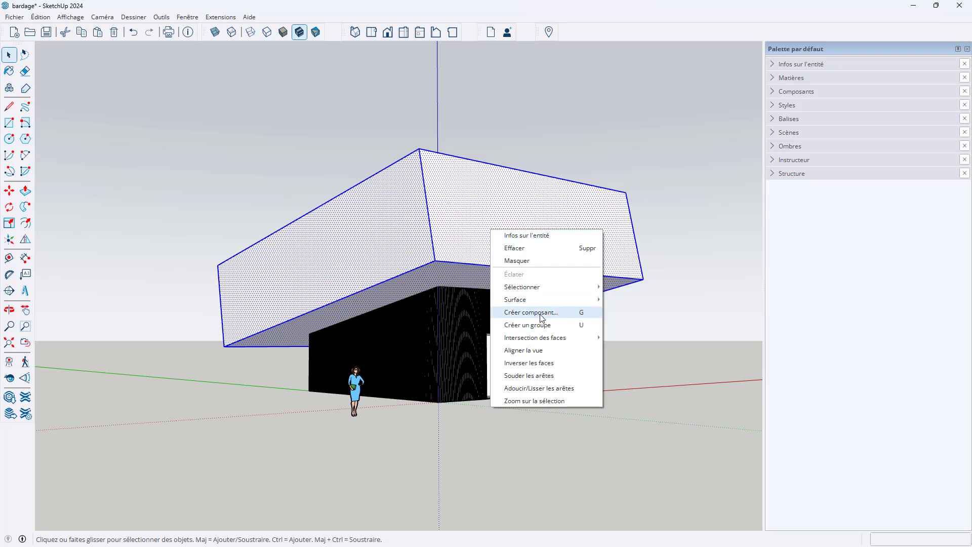
click(527, 325)
click(614, 366)
middle_drag(497, 261, 471, 327)
click(471, 328)
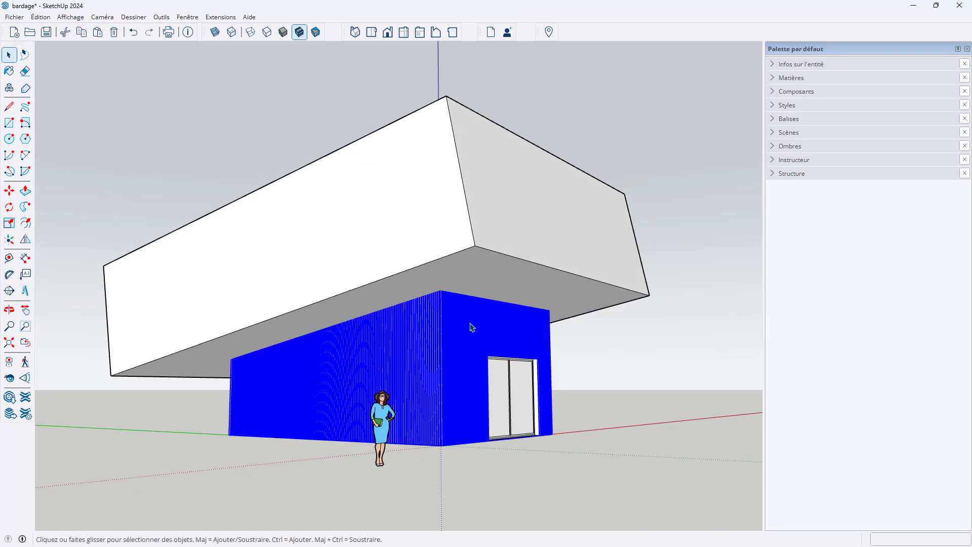
click(474, 232)
click(667, 357)
Step: Save the bardage model
middle_drag(679, 347, 476, 366)
scroll(359, 334, down, 3)
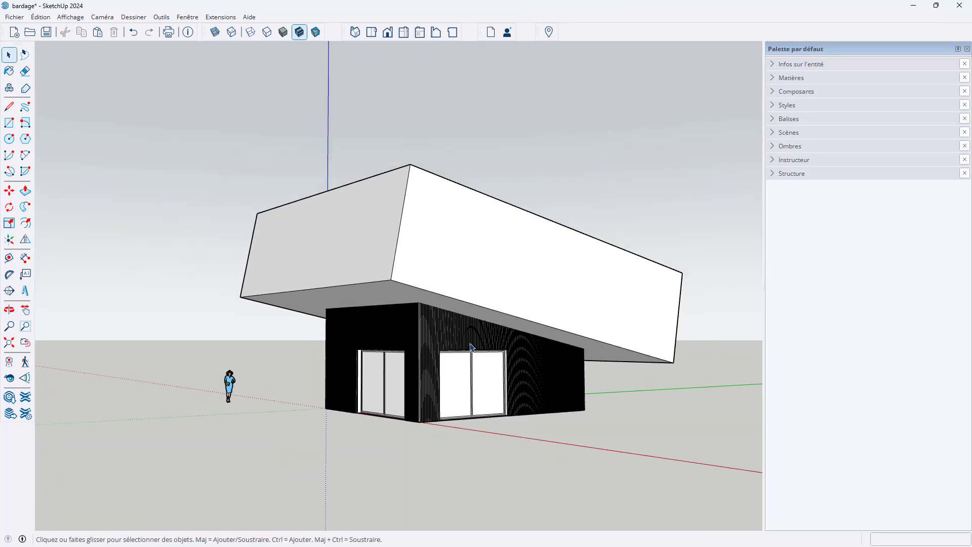
scroll(482, 340, up, 2)
click(14, 18)
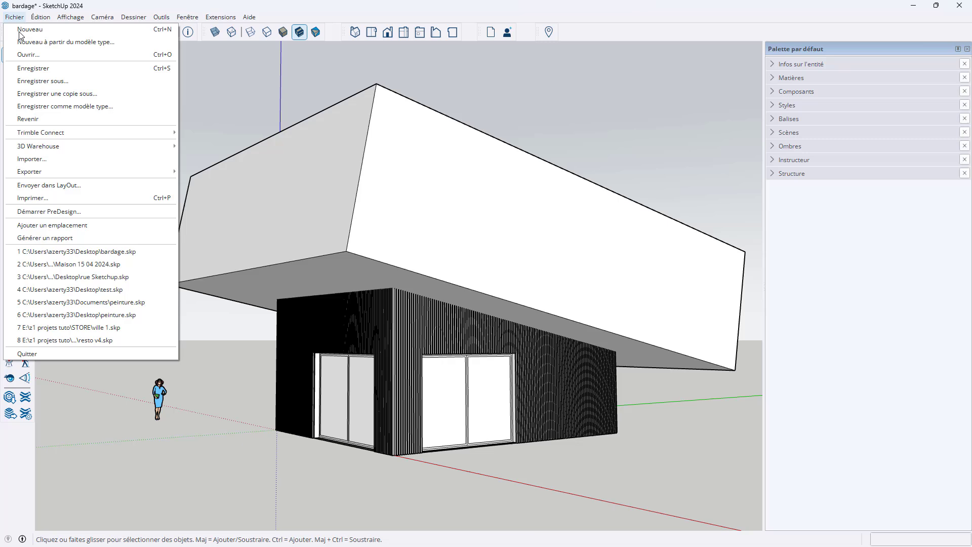
click(29, 68)
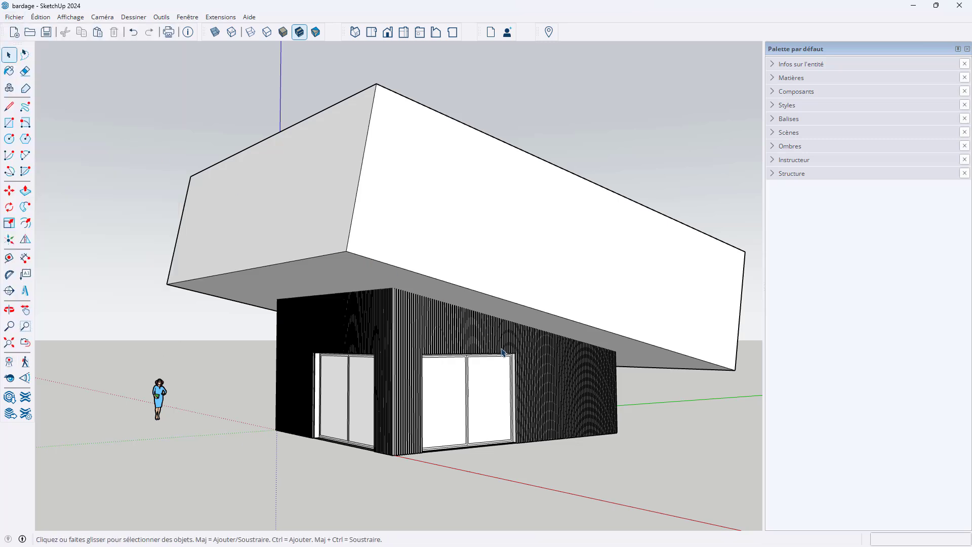
Step: Show the Solides toolbar and place it floating over the drawing area
scroll(503, 352, up, 3)
scroll(499, 354, down, 2)
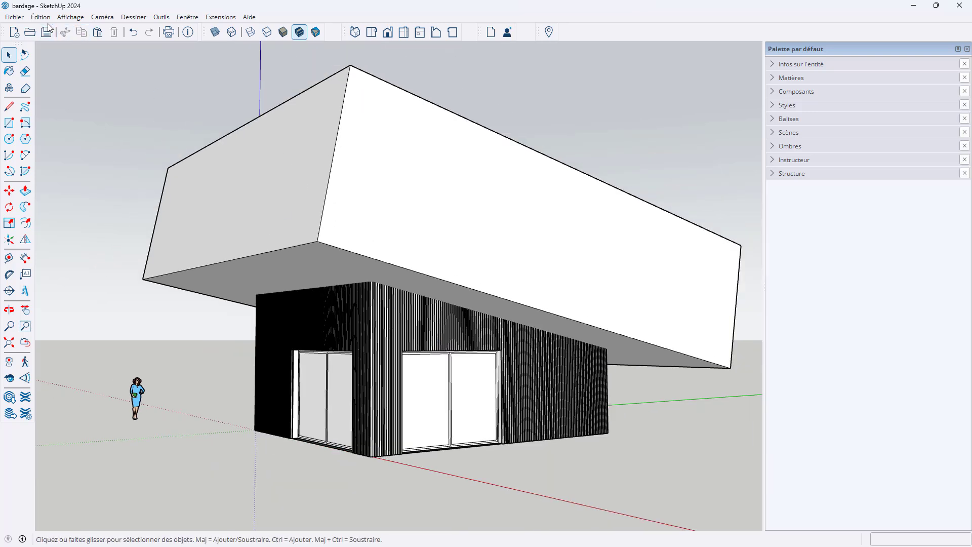
click(64, 18)
click(76, 27)
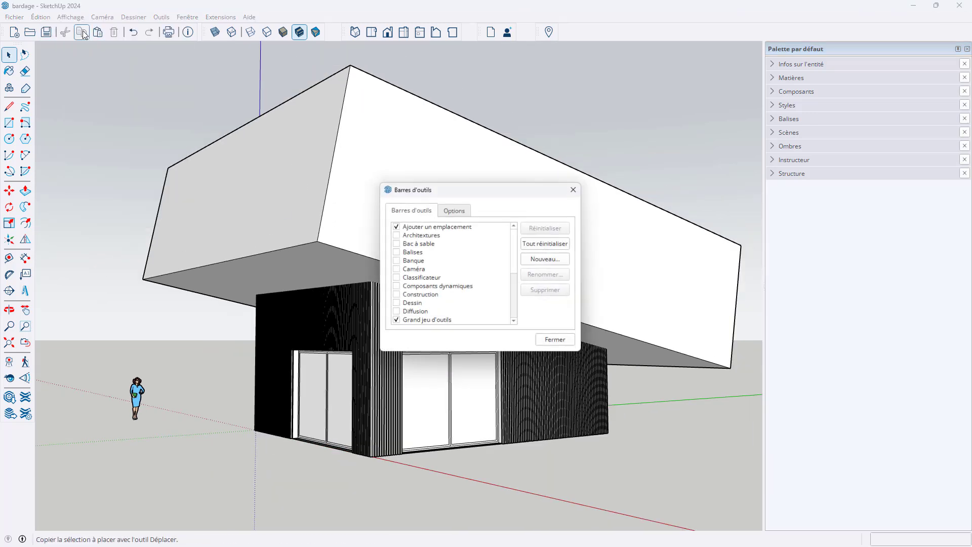
drag(518, 265, 516, 317)
click(399, 272)
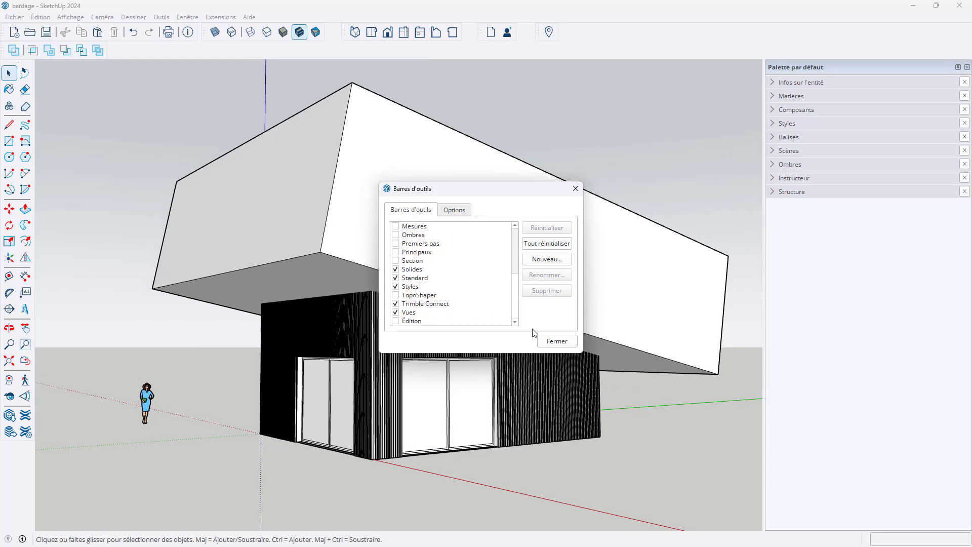
click(566, 341)
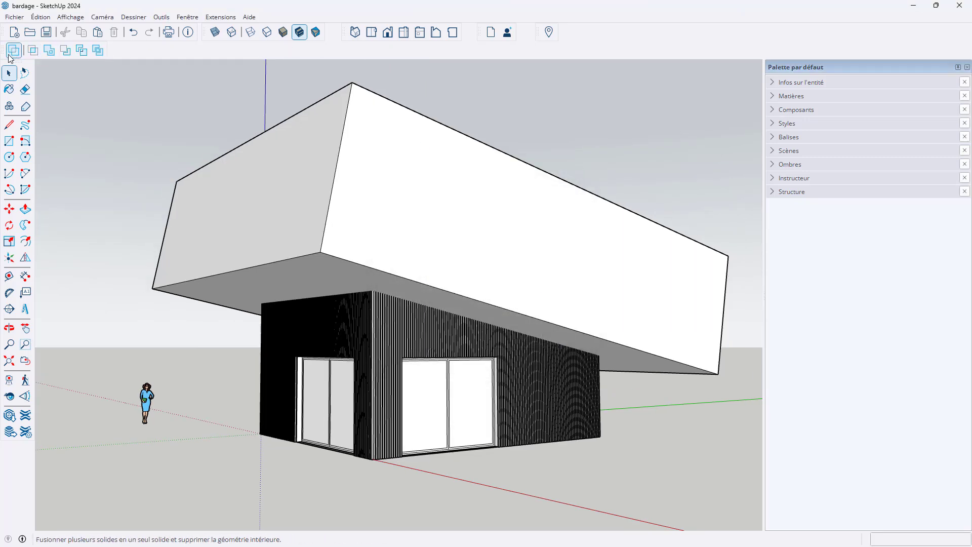
drag(6, 51, 529, 101)
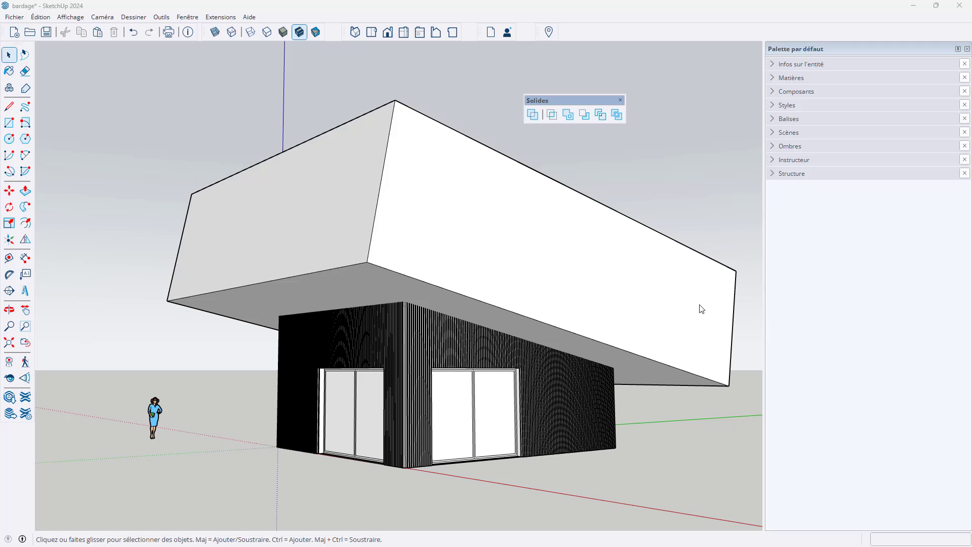
Step: Try to subtract the grouped roof block from the cladding group with the solid Subtract tool
scroll(621, 310, up, 1)
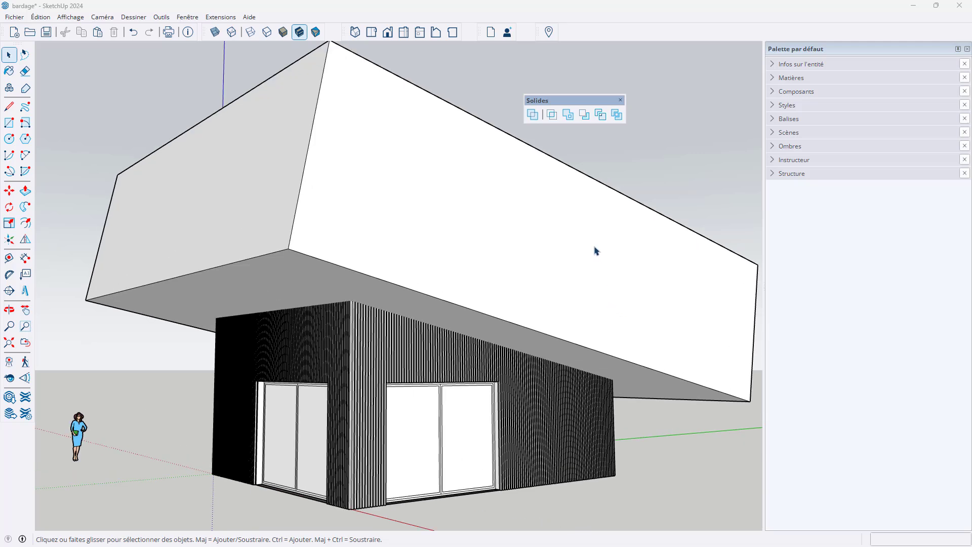
scroll(506, 172, down, 1)
scroll(597, 138, up, 2)
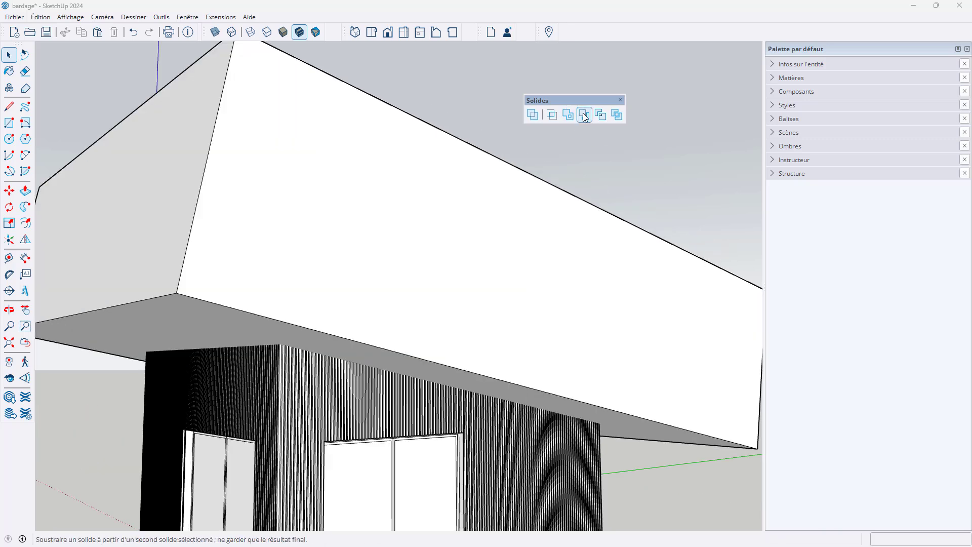
click(585, 115)
scroll(584, 156, down, 3)
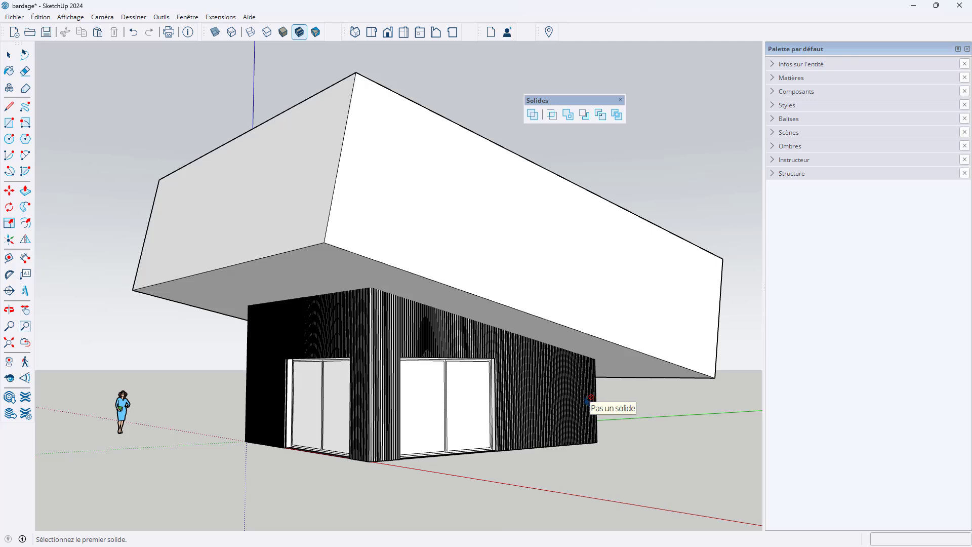
scroll(418, 346, up, 3)
scroll(409, 347, down, 5)
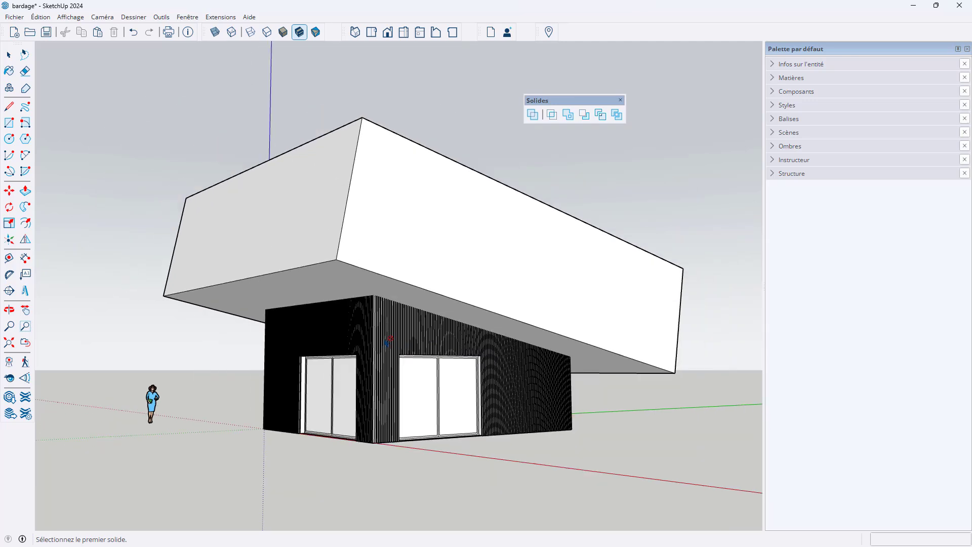
scroll(390, 335, up, 10)
key(space)
Step: Open the cladding group for editing and examine the exploded battens along their upper ends
scroll(378, 333, down, 4)
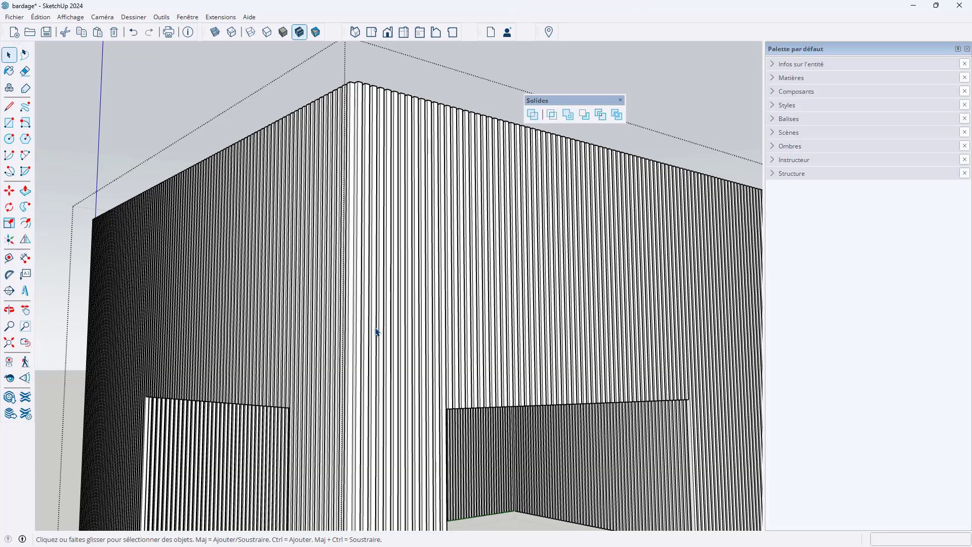
scroll(420, 293, down, 4)
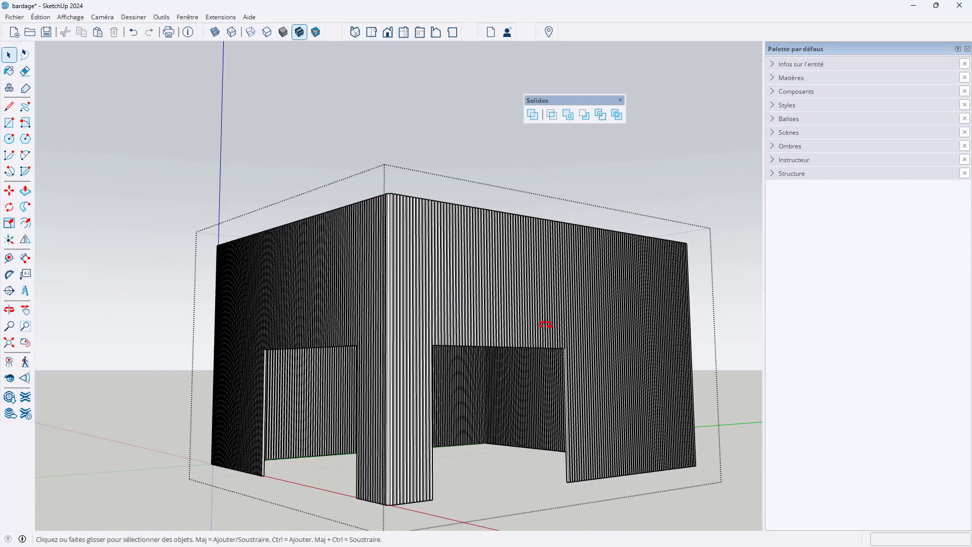
middle_drag(545, 325, 547, 284)
scroll(650, 242, up, 6)
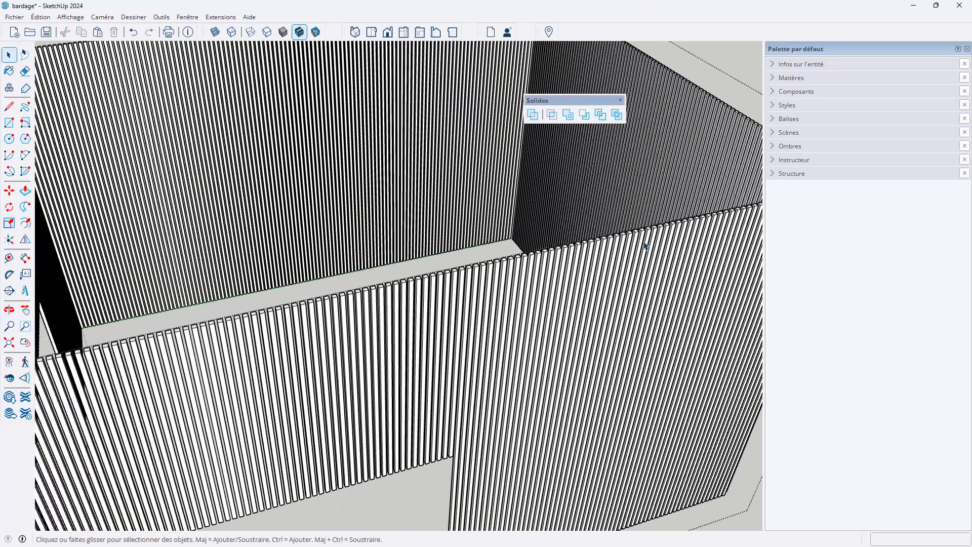
scroll(642, 246, down, 8)
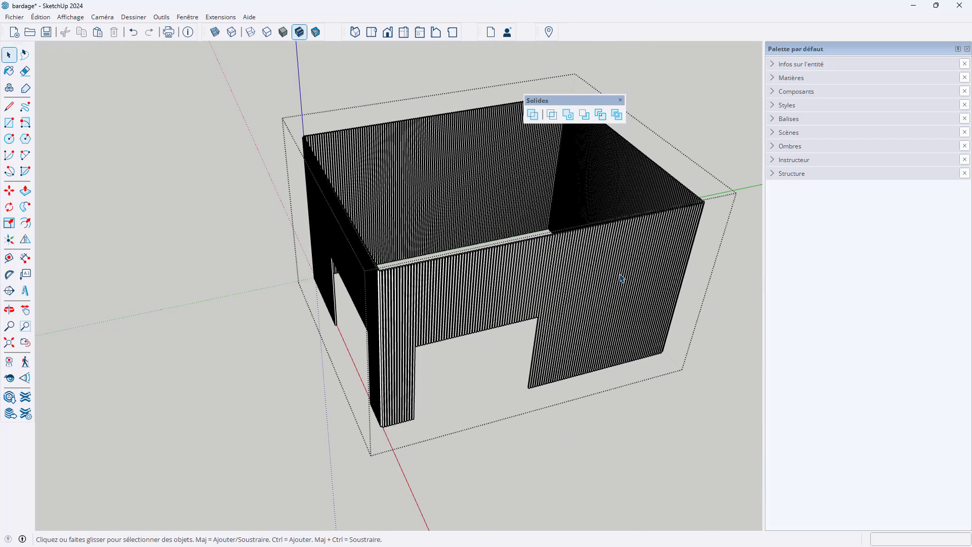
scroll(675, 243, down, 5)
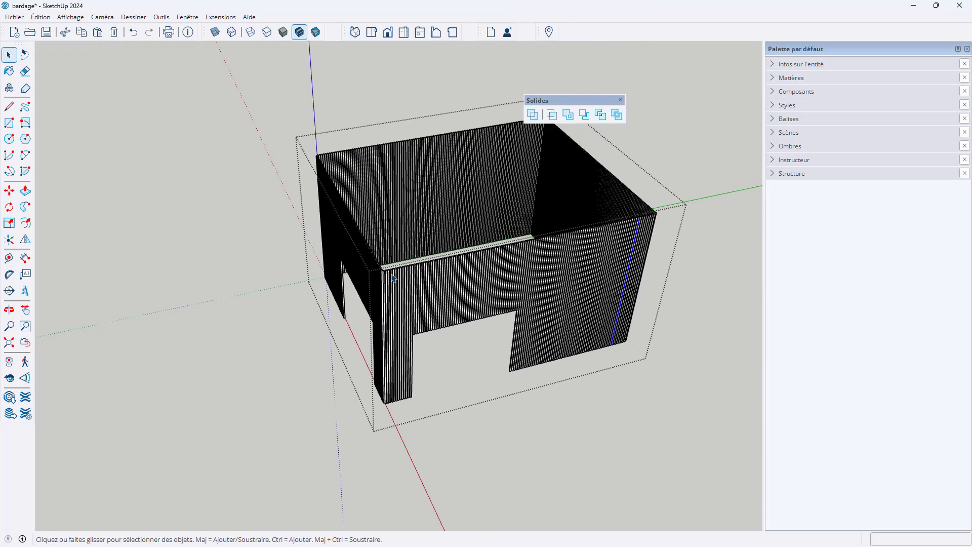
Step: Select all the battens inside the cladding group, check whether they can still be exploded, and clear the selection
drag(285, 103, 632, 432)
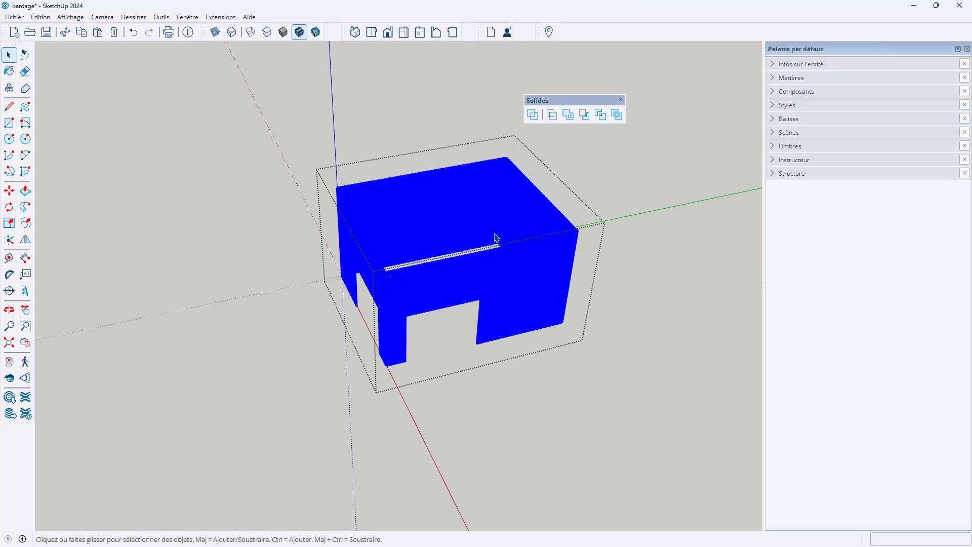
scroll(529, 255, up, 3)
right_click(527, 260)
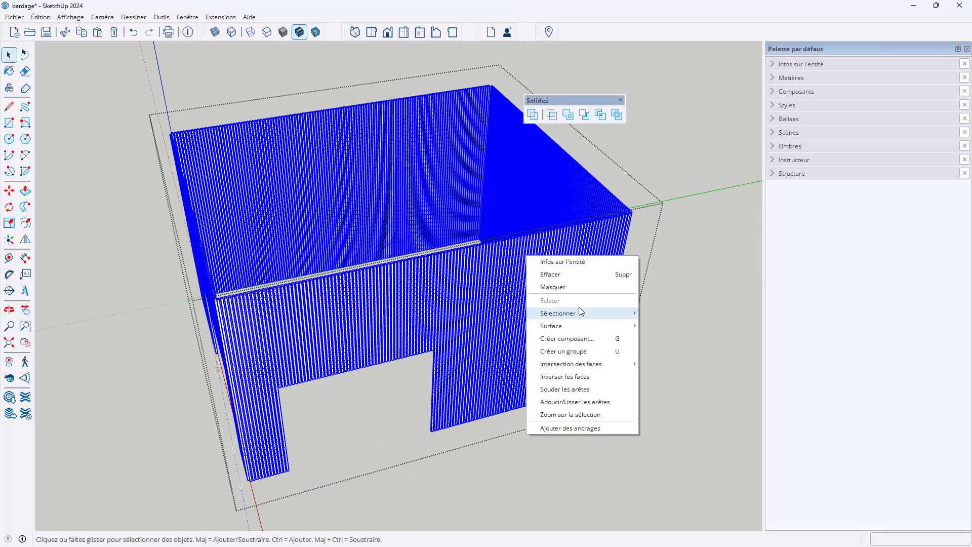
mouse_move(547, 306)
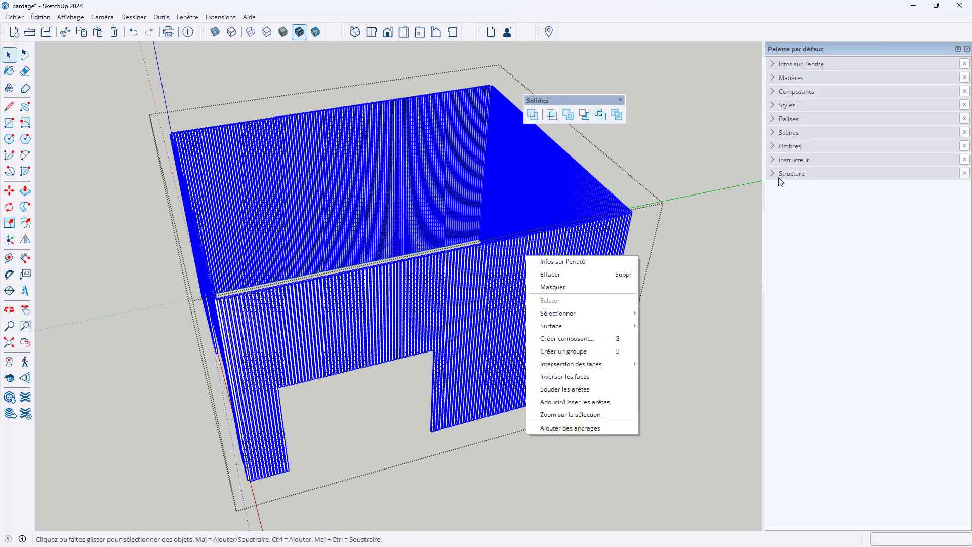
click(638, 218)
Step: Inspect the lower ends of the battens from below, beside the door openings and at the wall corners
scroll(532, 319, down, 1)
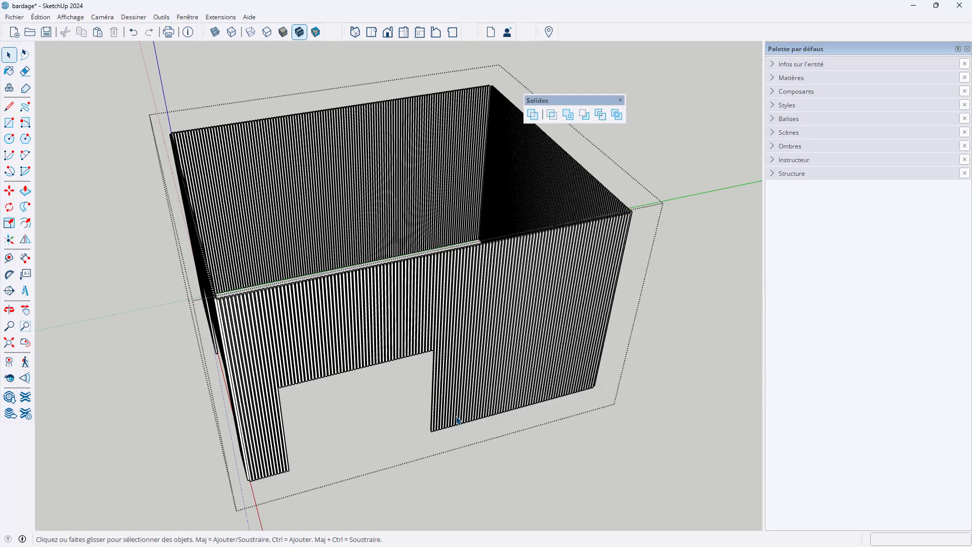
scroll(449, 299, up, 3)
middle_drag(534, 373, 567, 231)
scroll(567, 404, up, 2)
scroll(568, 299, down, 3)
scroll(532, 437, up, 6)
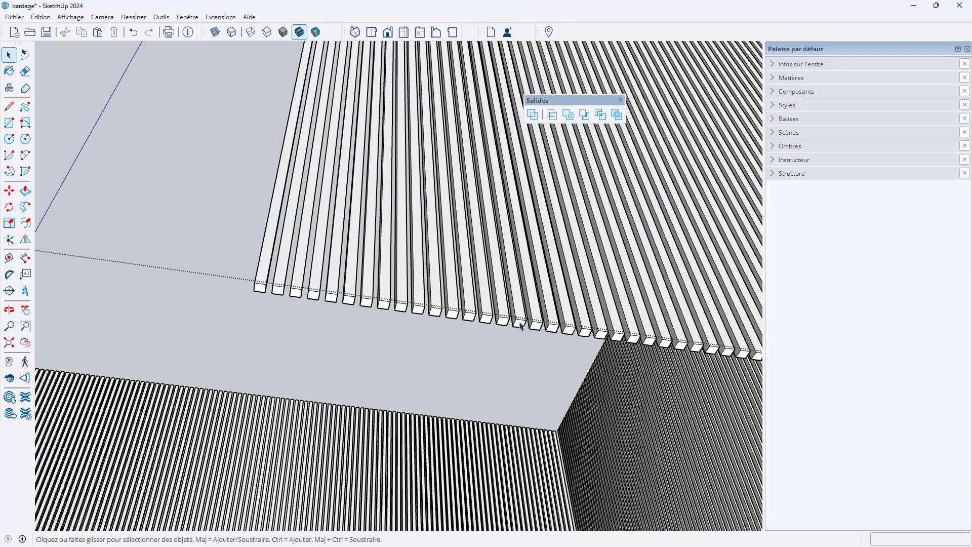
scroll(520, 324, down, 6)
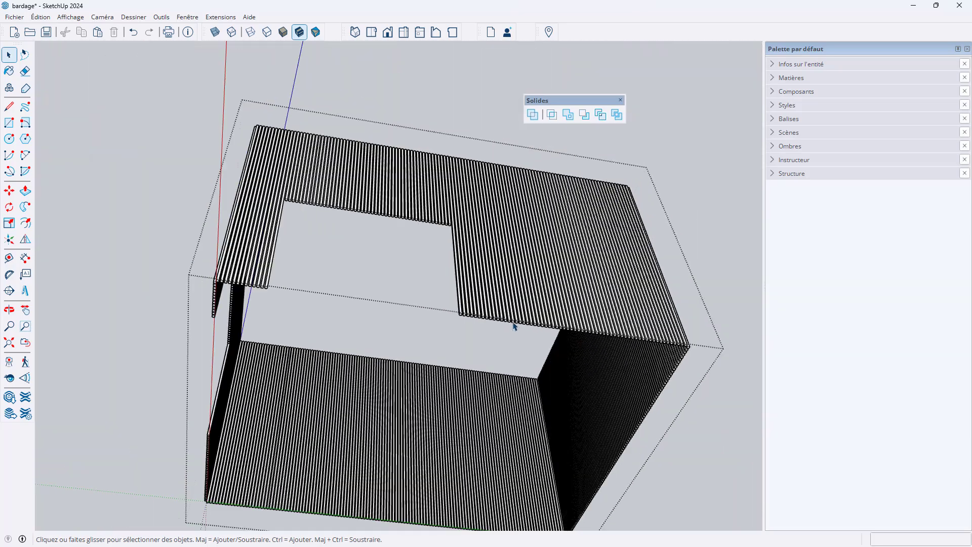
middle_drag(318, 213, 536, 341)
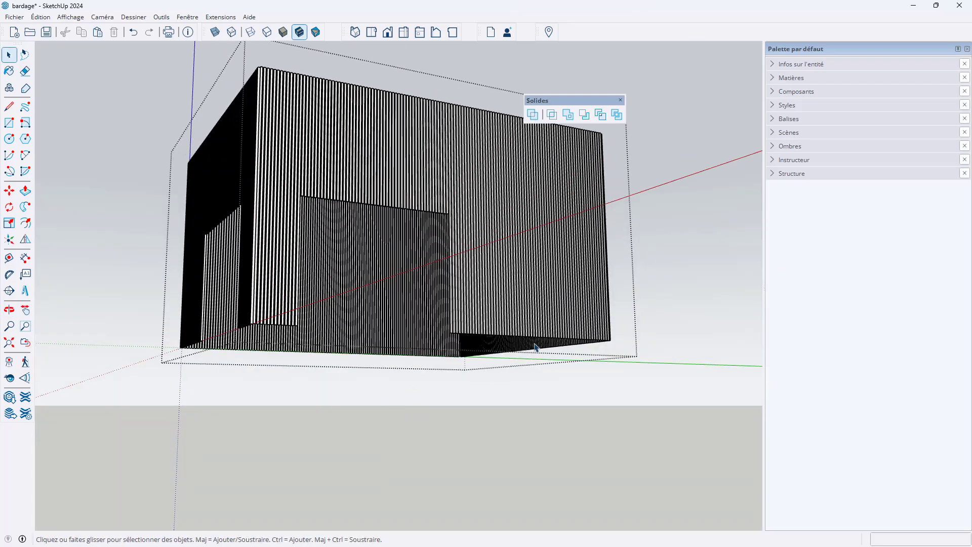
scroll(544, 344, down, 2)
scroll(528, 306, up, 7)
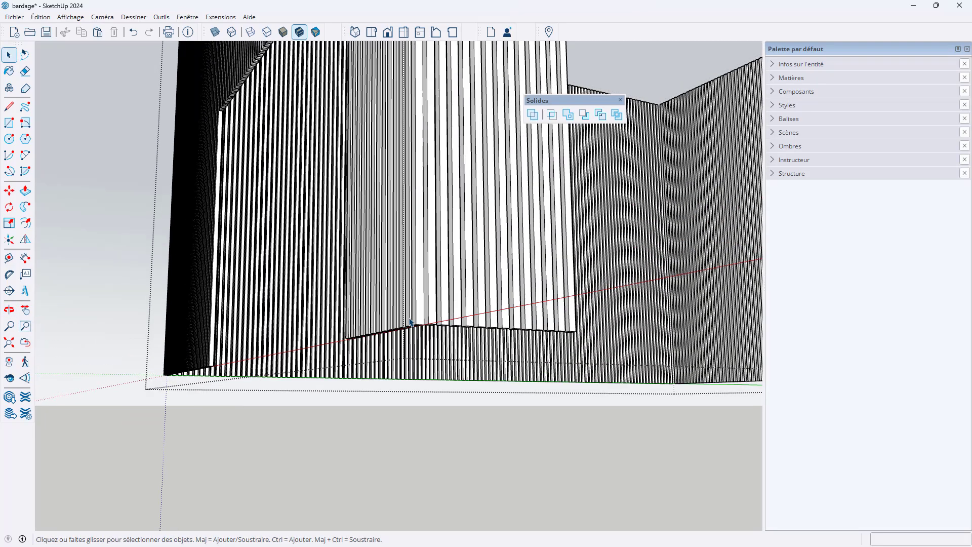
Step: Draw a line about 5 cm long across the corner batten's bottom face, close to the edge where it touches the neighbouring batten
scroll(411, 323, up, 2)
middle_drag(417, 330, 501, 343)
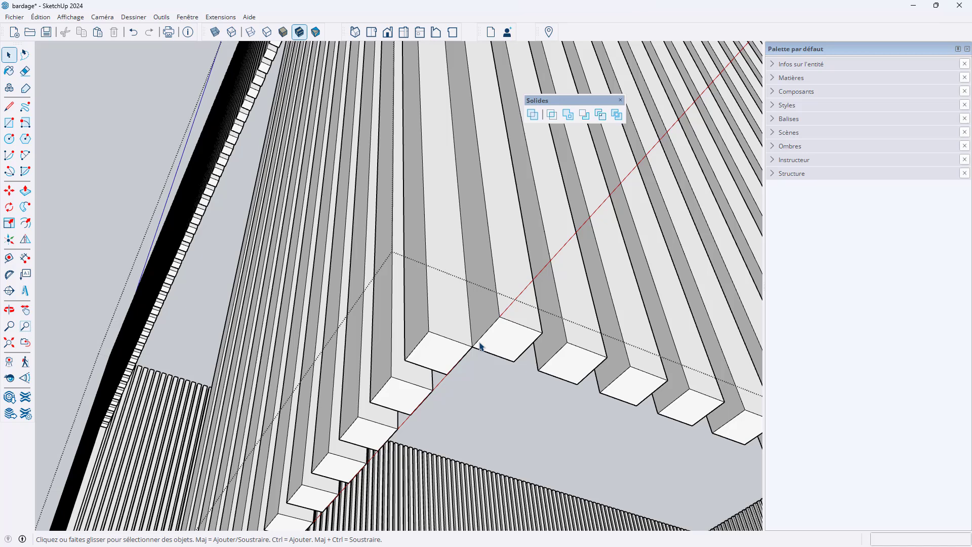
click(9, 106)
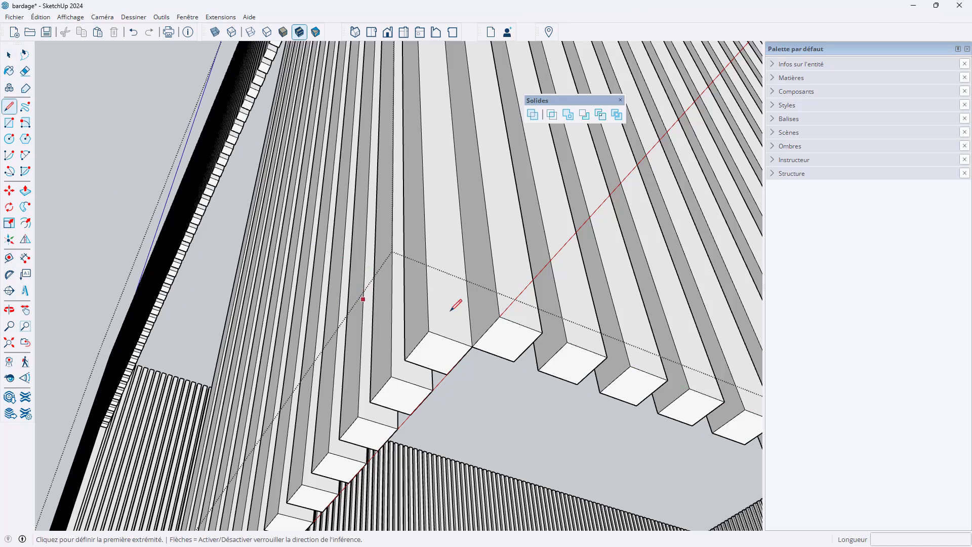
scroll(499, 342, up, 3)
scroll(471, 345, up, 2)
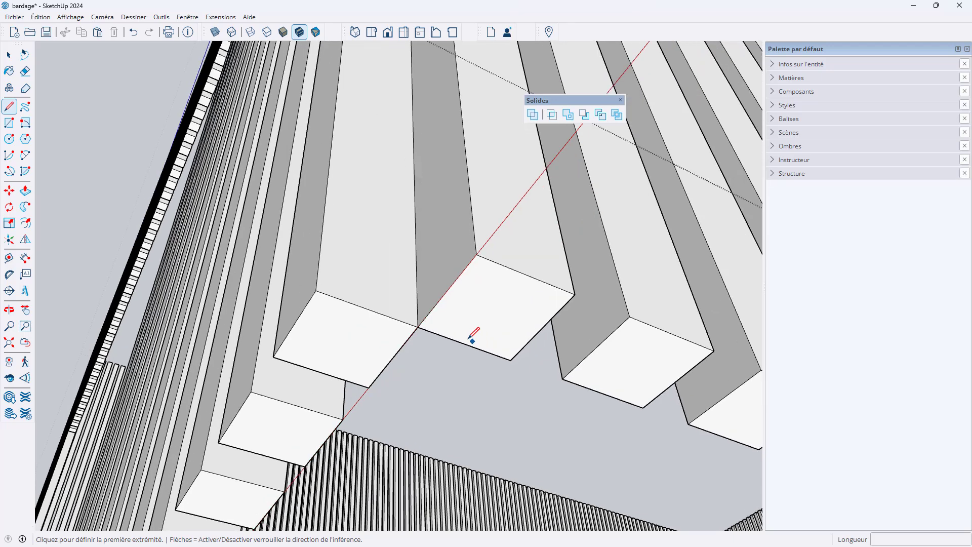
click(425, 318)
click(519, 351)
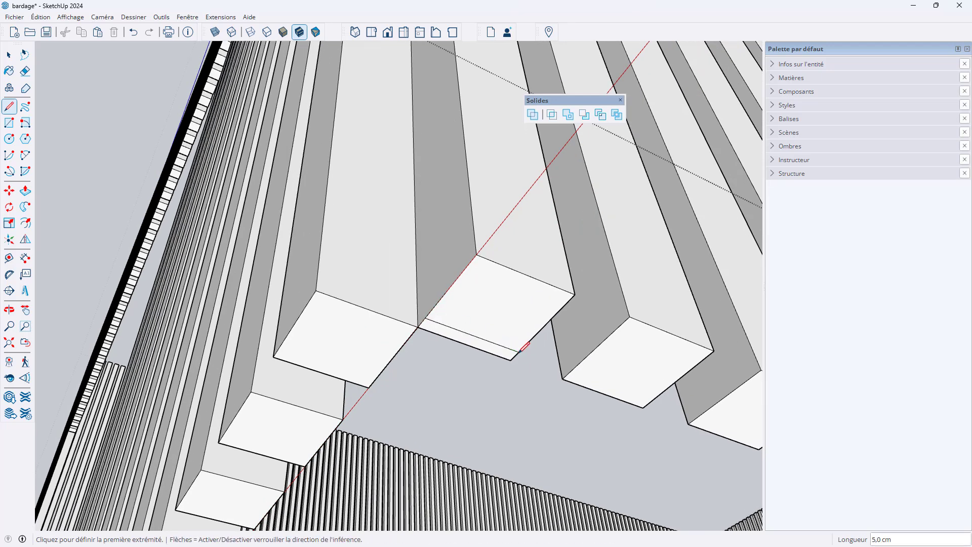
Step: Push/Pull the thin strip on the corner batten's bottom face about 592.4 cm, up to the batten's top end, to remove it
key(p)
click(472, 345)
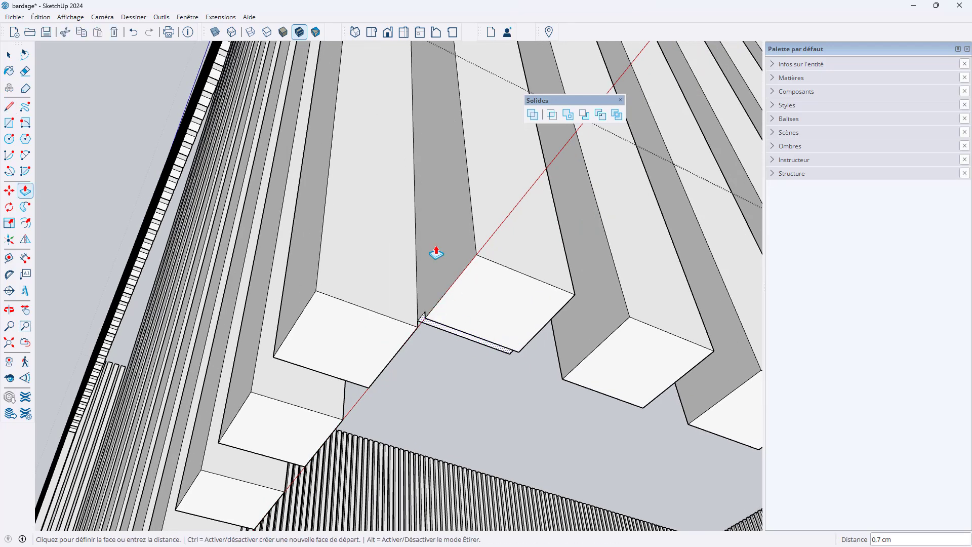
middle_drag(439, 158, 443, 365)
scroll(437, 349, down, 6)
scroll(434, 346, down, 2)
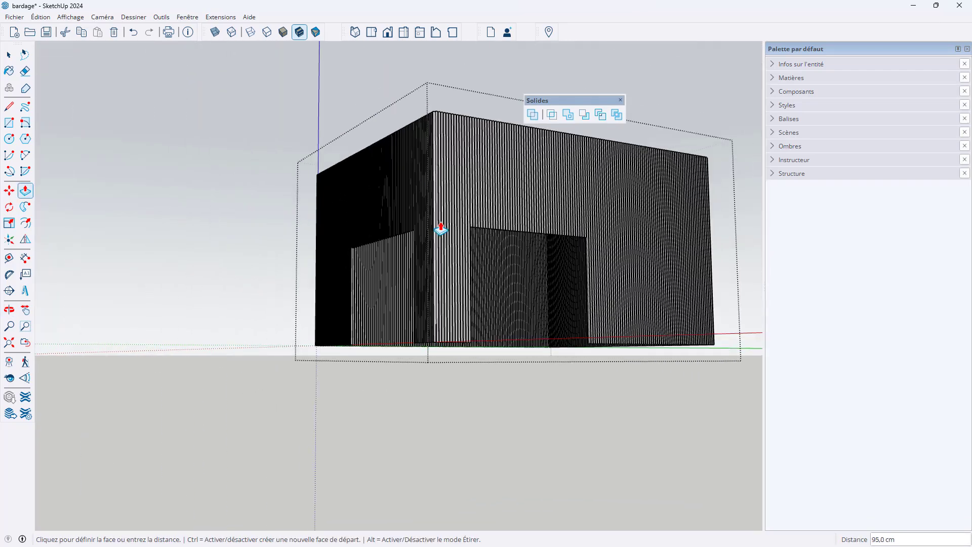
scroll(446, 109, up, 10)
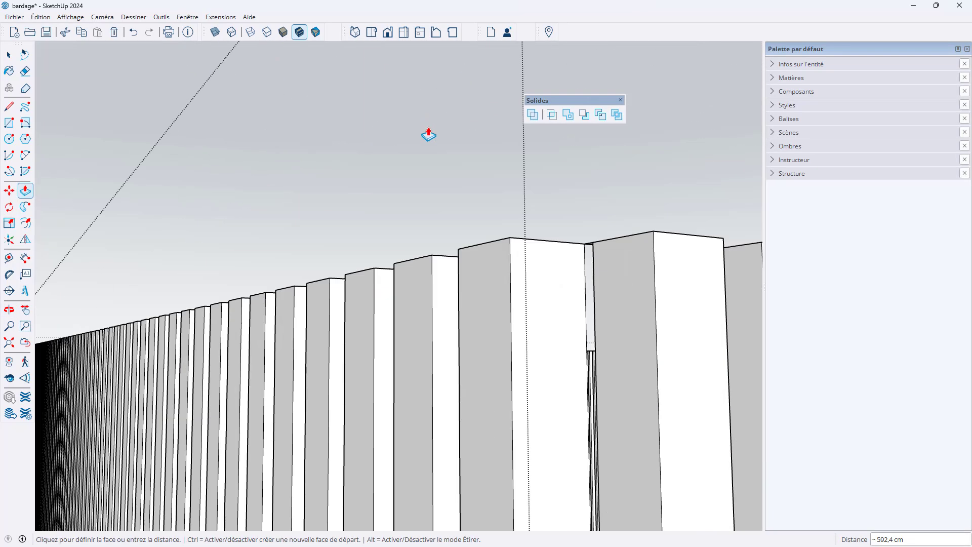
click(513, 243)
middle_drag(628, 359, 475, 287)
scroll(442, 258, down, 8)
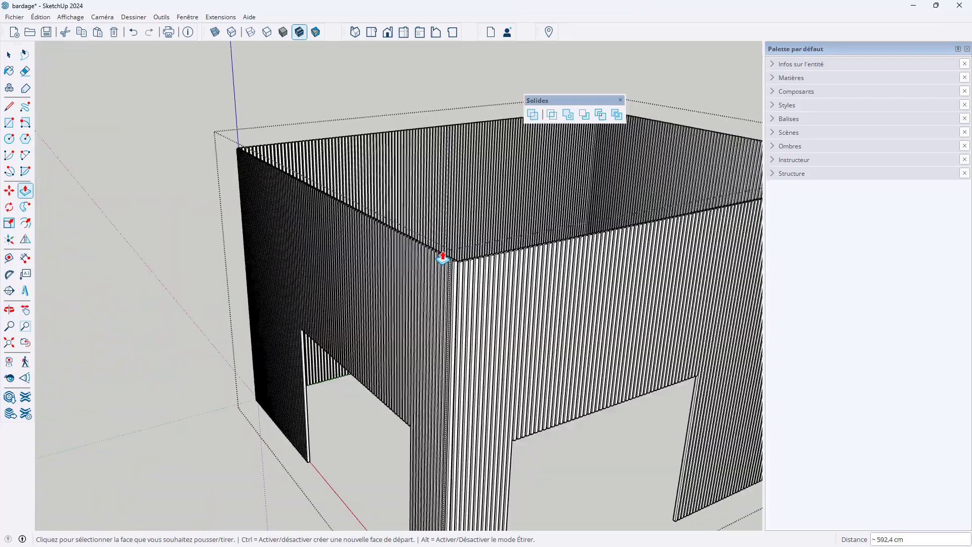
Step: Leave the cladding group and save the model with the roof block and whole building in view
key(space)
click(294, 303)
scroll(391, 403, down, 1)
middle_drag(391, 403, 462, 284)
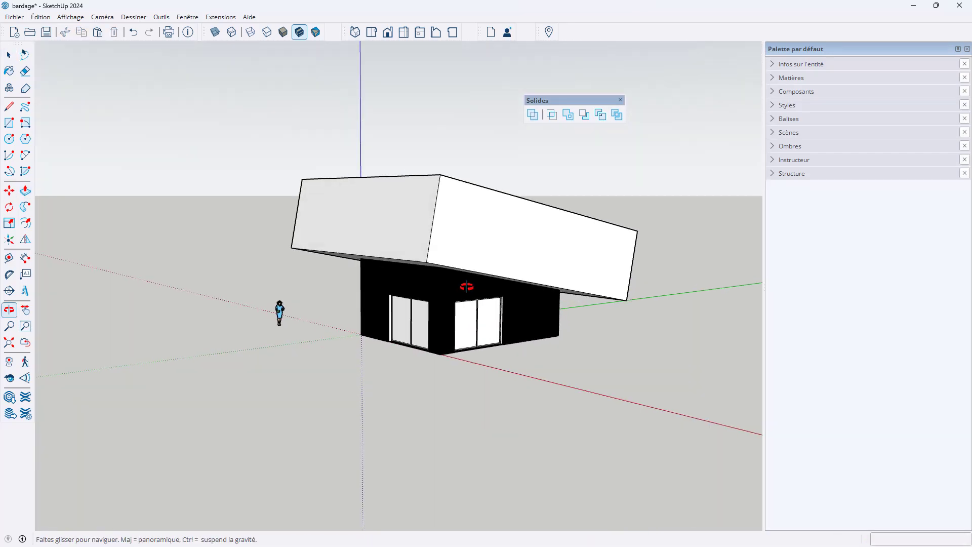
scroll(462, 300, up, 3)
click(14, 17)
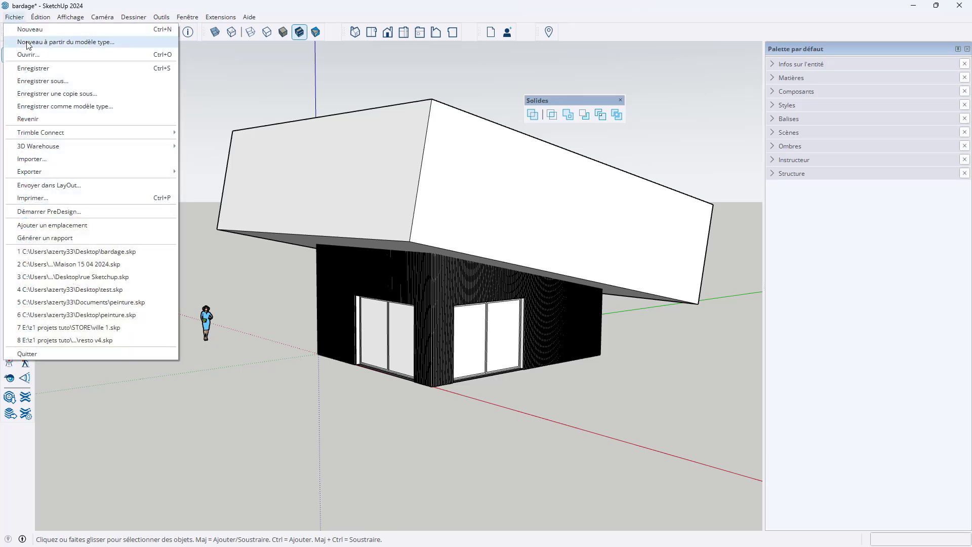
click(24, 67)
scroll(508, 137, up, 2)
middle_drag(508, 137, 504, 185)
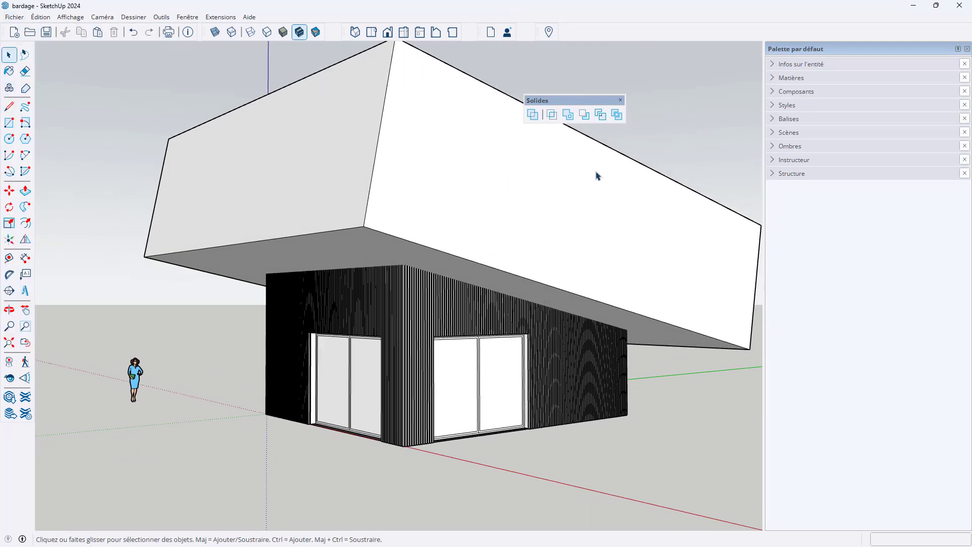
Step: Subtract the solid roof block from the cladding group with the solid Subtract tool and clear the selection
click(585, 115)
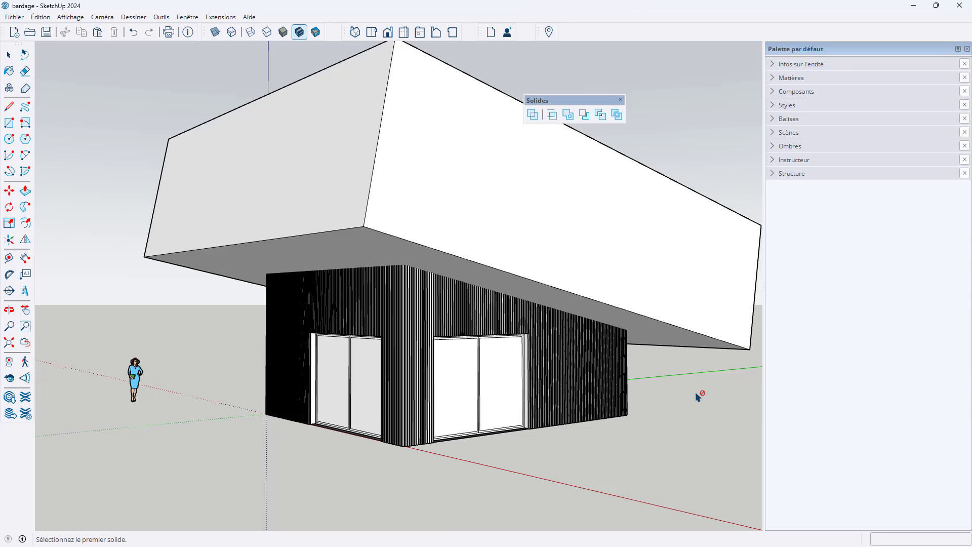
scroll(593, 349, up, 3)
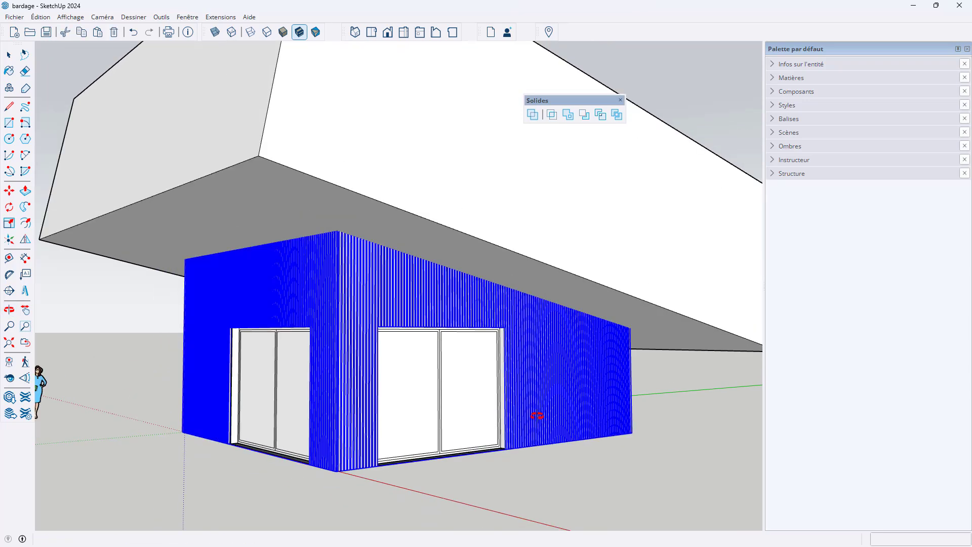
click(562, 402)
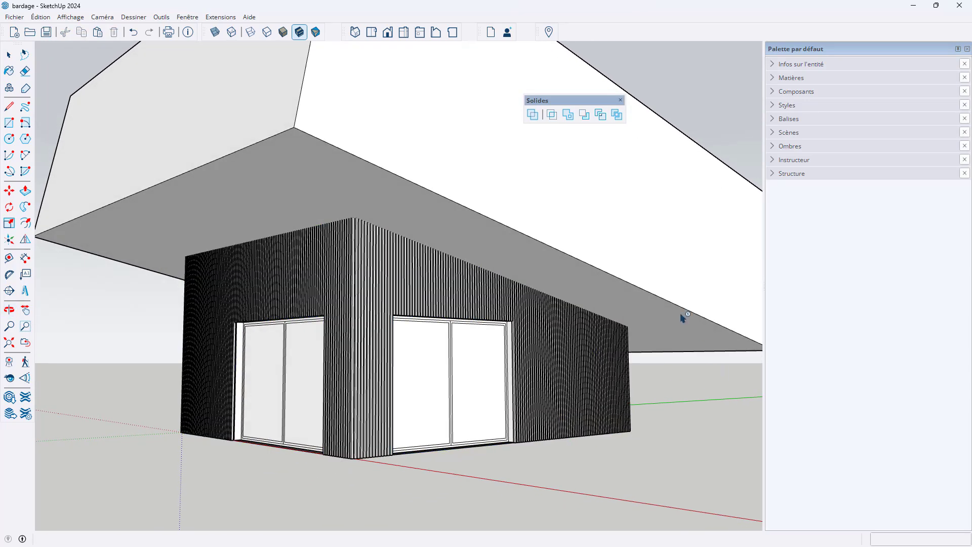
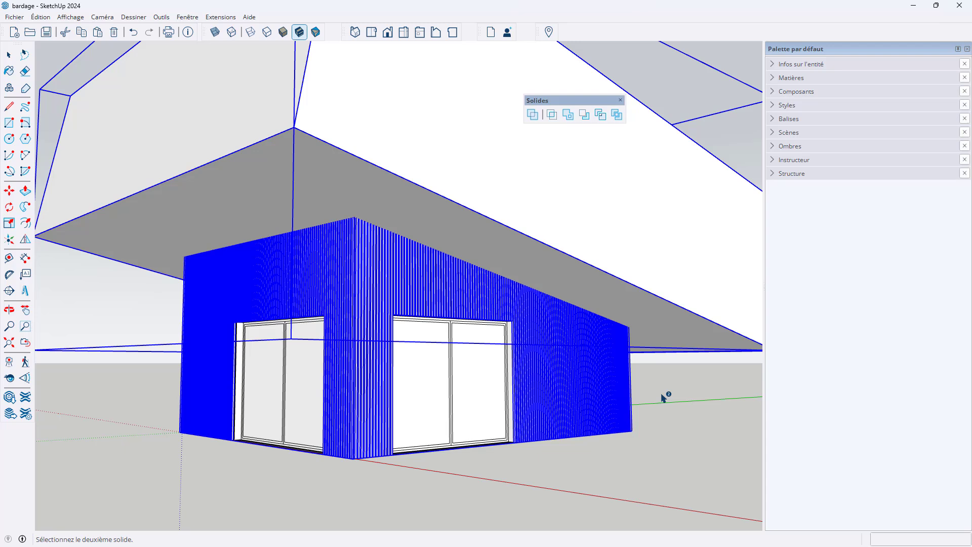
click(663, 398)
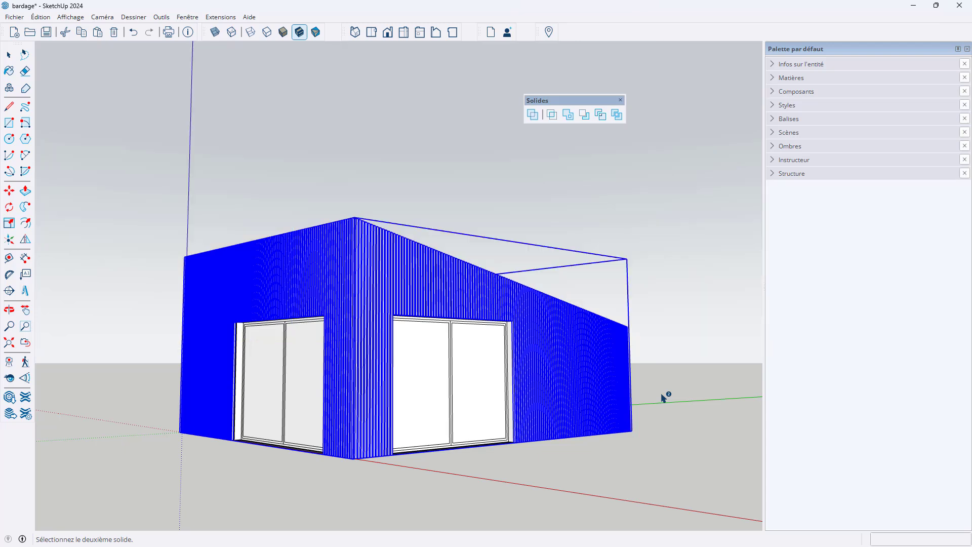
key(space)
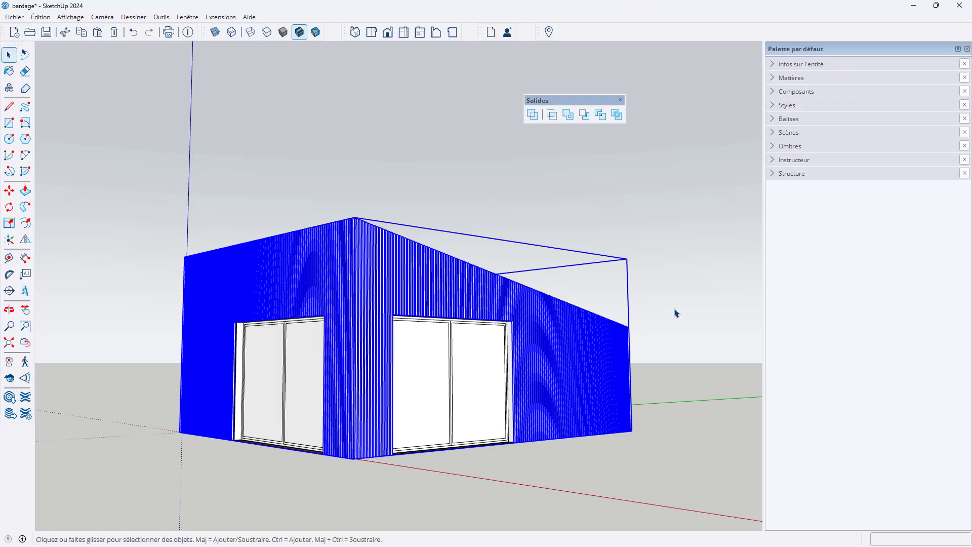
click(676, 310)
Step: Examine the trimmed cladding from above and around the front corner between the two glazed doors
scroll(557, 335, down, 3)
middle_drag(552, 336, 231, 464)
scroll(328, 356, up, 5)
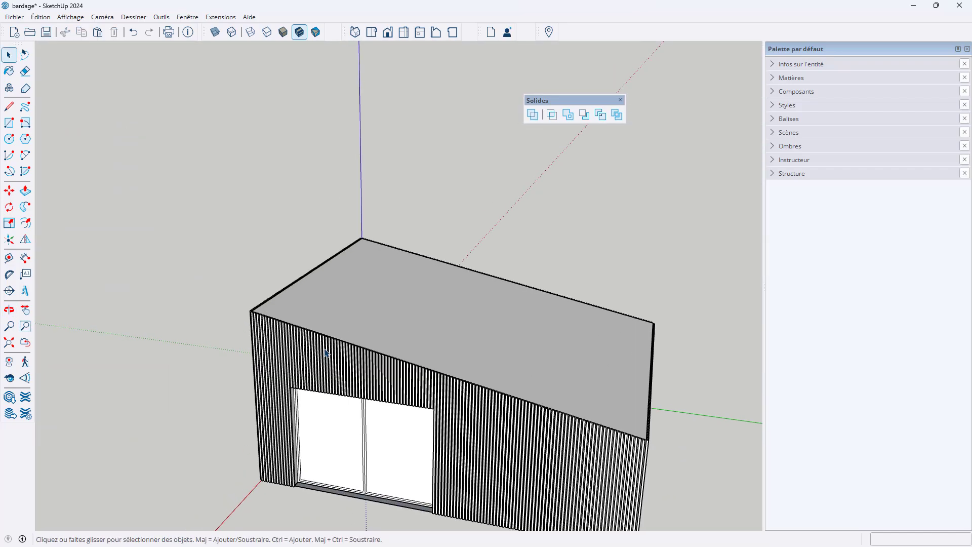
middle_drag(566, 432, 799, 326)
scroll(552, 349, up, 4)
scroll(552, 350, down, 3)
middle_drag(552, 349, 577, 310)
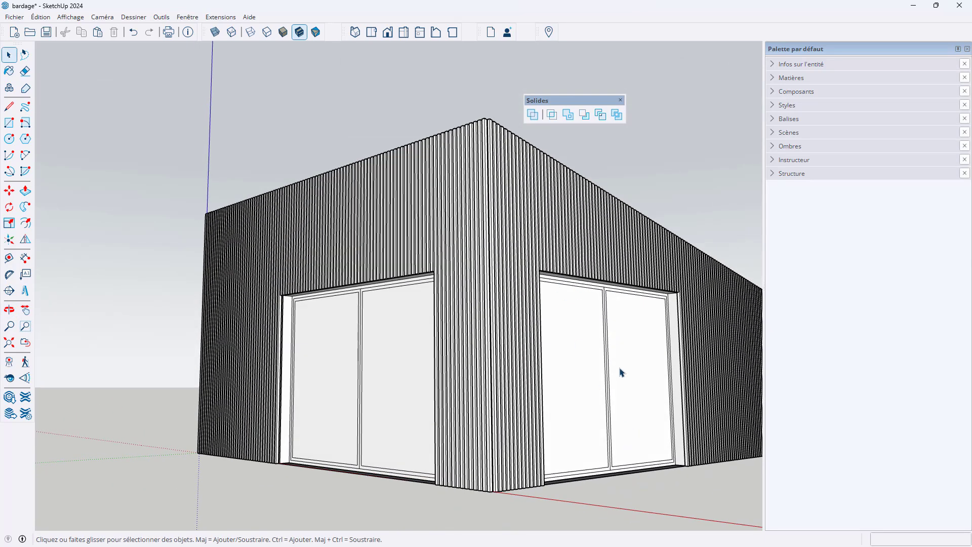
scroll(500, 363, down, 4)
middle_drag(500, 363, 570, 363)
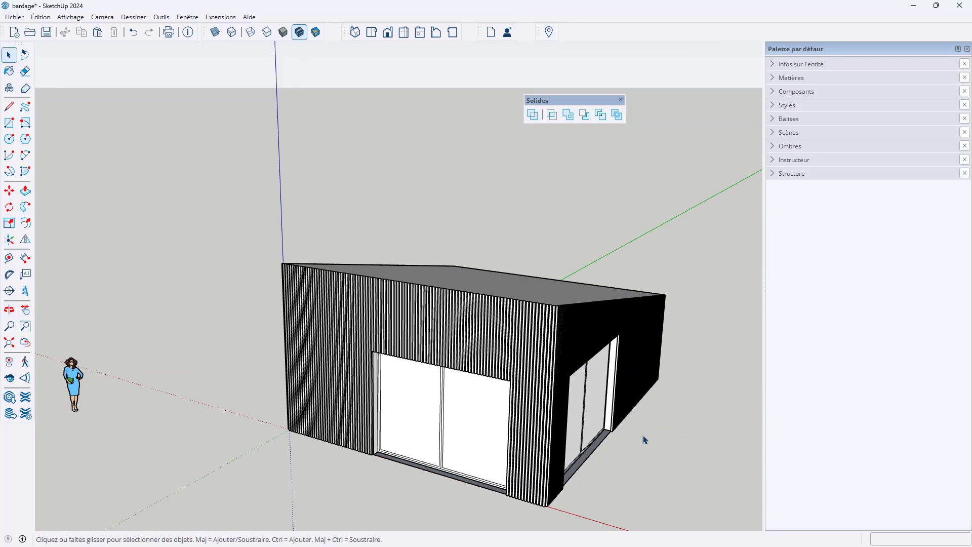
Step: Examine the cut batten tops along the roof slope and at the building's corners
scroll(548, 489, up, 8)
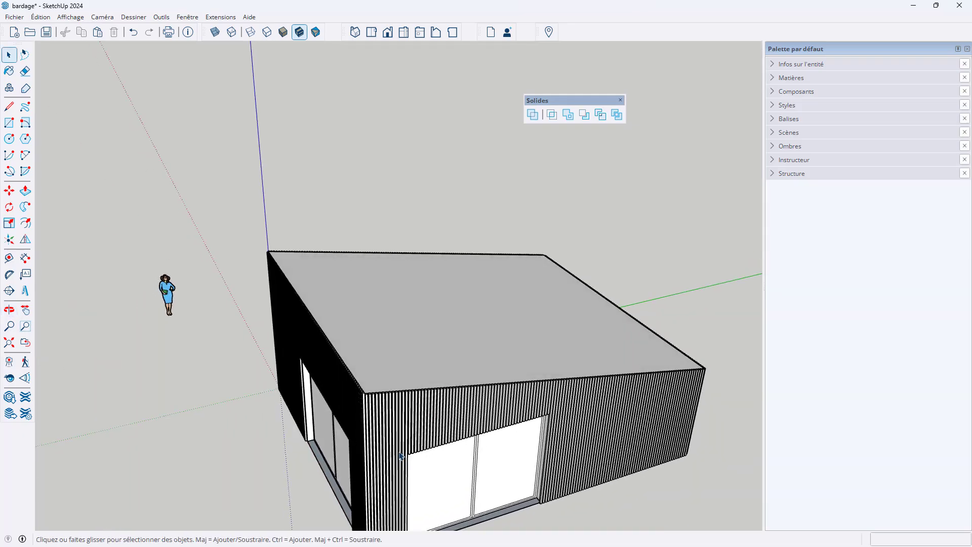
scroll(364, 400, down, 3)
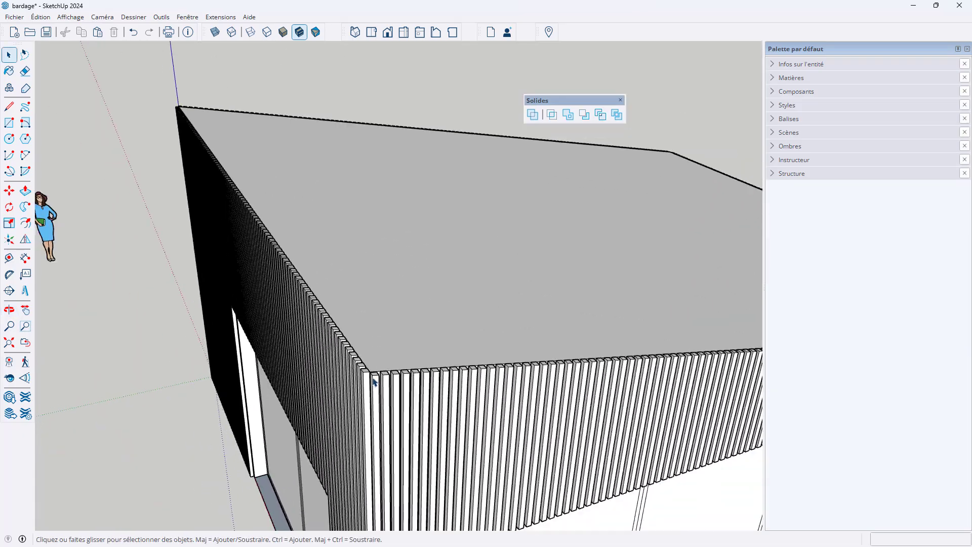
middle_drag(364, 401, 310, 339)
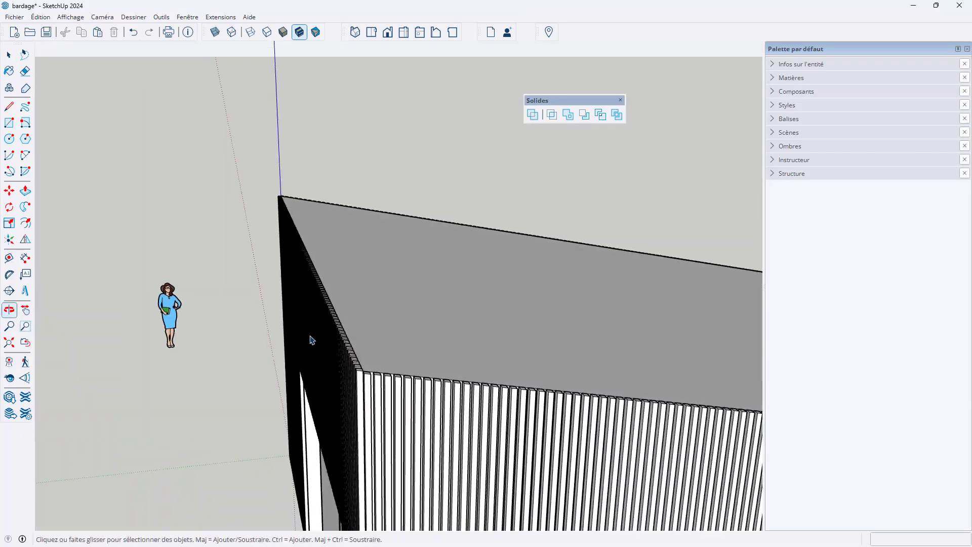
scroll(407, 323, down, 2)
scroll(420, 416, down, 1)
scroll(469, 405, up, 4)
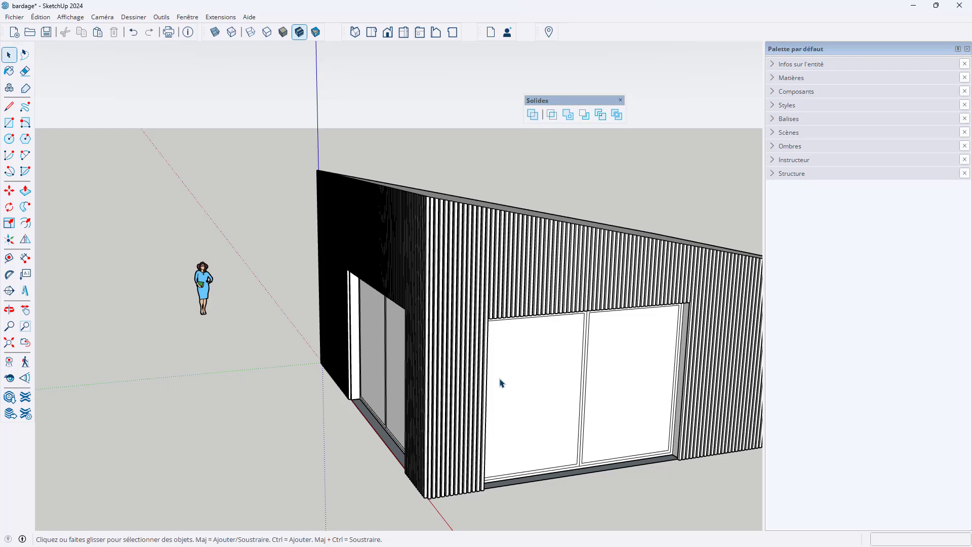
scroll(500, 384, down, 4)
middle_drag(613, 307, 269, 276)
scroll(336, 285, up, 6)
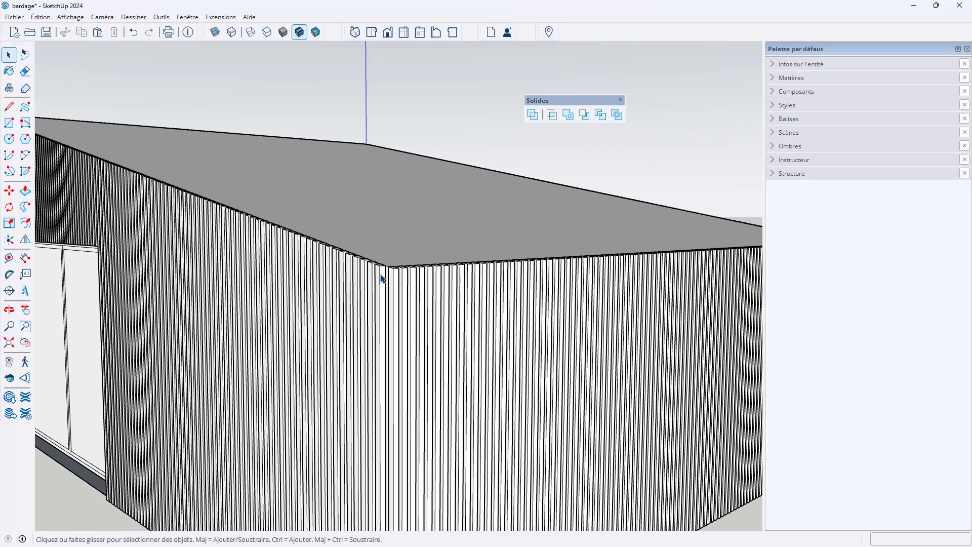
scroll(383, 277, down, 7)
middle_drag(405, 256, 593, 290)
scroll(372, 274, down, 3)
middle_drag(499, 292, 549, 283)
scroll(464, 268, up, 3)
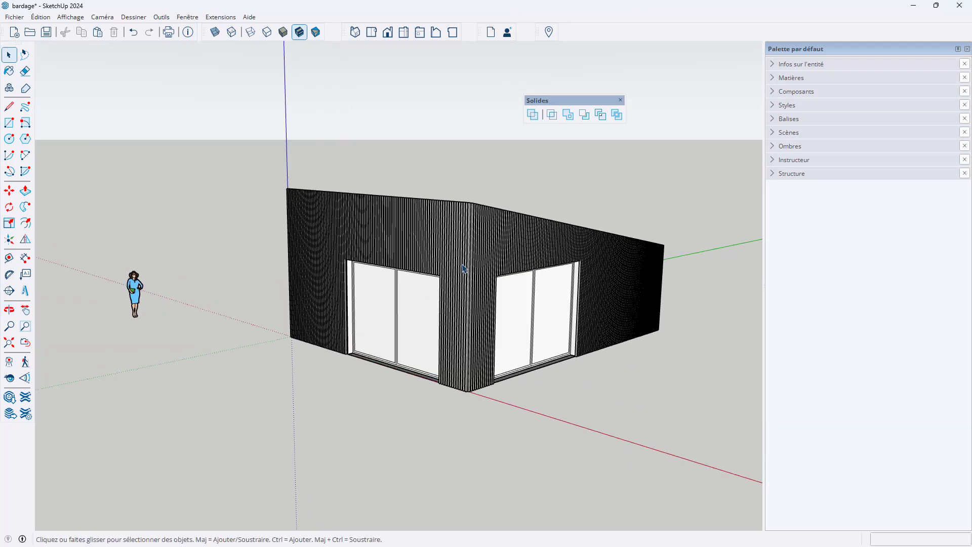
Step: Open the building group and its glazed door component for editing, and select all the door's geometry
double_click(518, 303)
scroll(524, 321, up, 3)
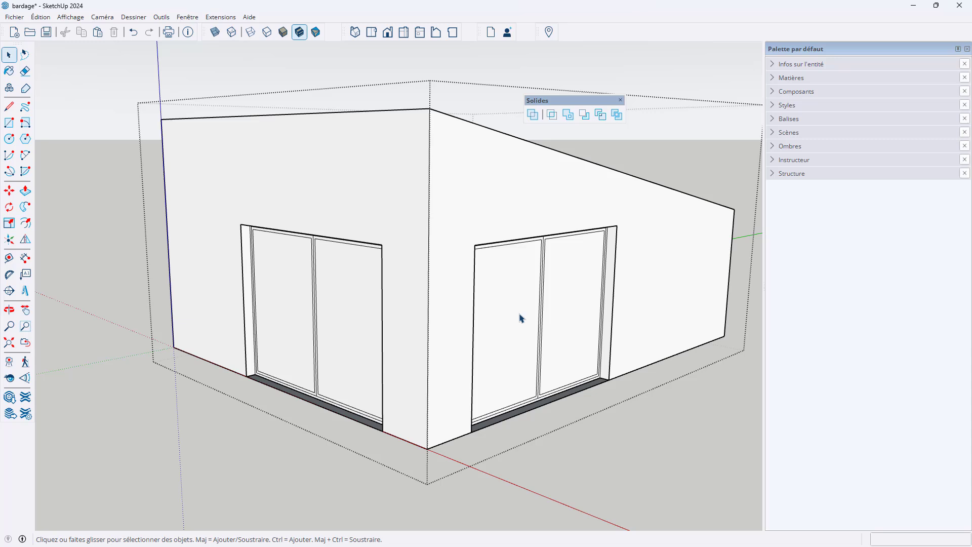
double_click(522, 318)
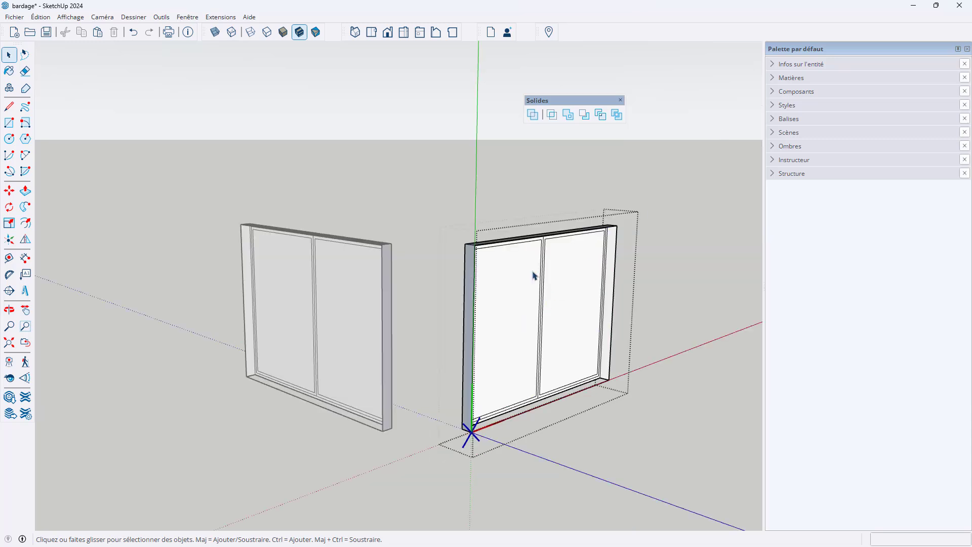
drag(439, 506, 439, 501)
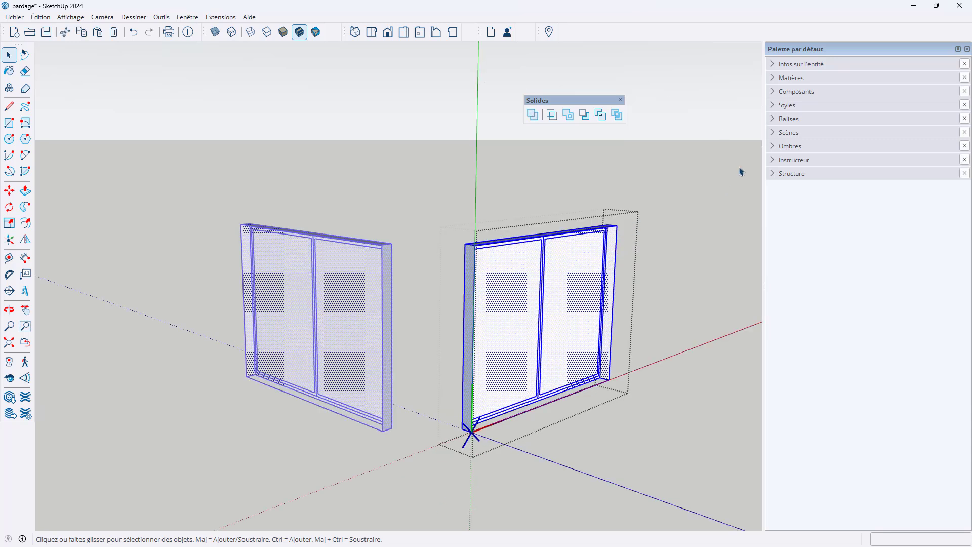
Step: Paint the selected door geometry with the material 0135_GrisFoncé from the Couleurs-Noms collection
click(772, 78)
click(829, 154)
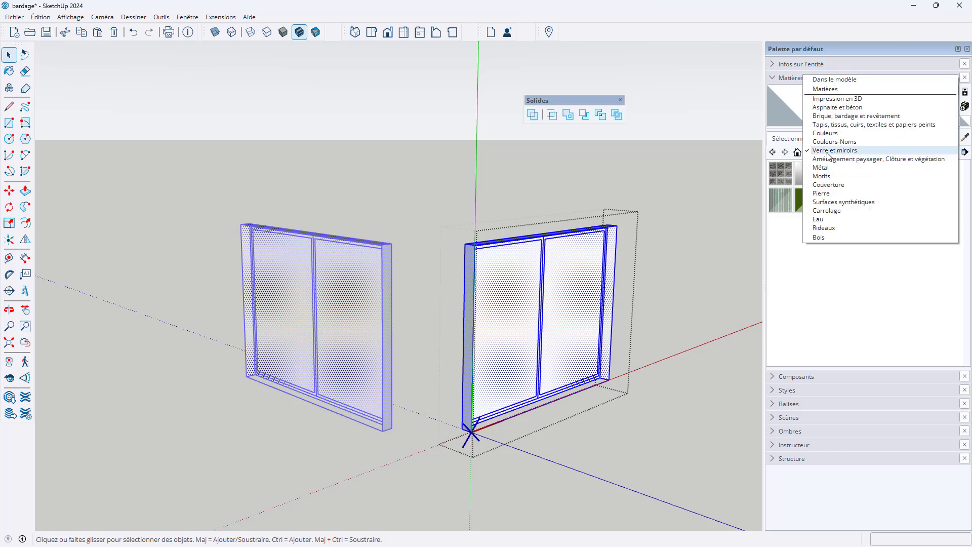
click(830, 142)
scroll(829, 226, down, 6)
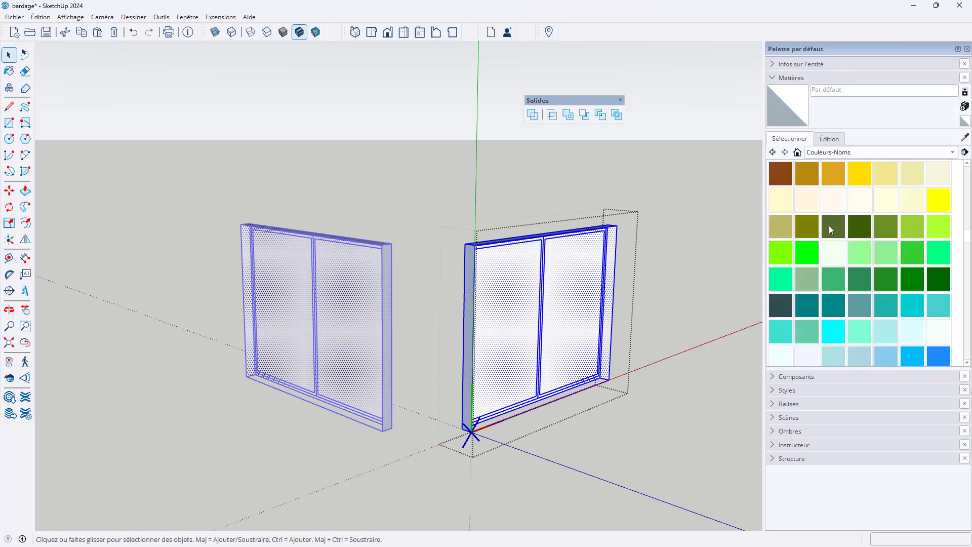
scroll(823, 245, down, 3)
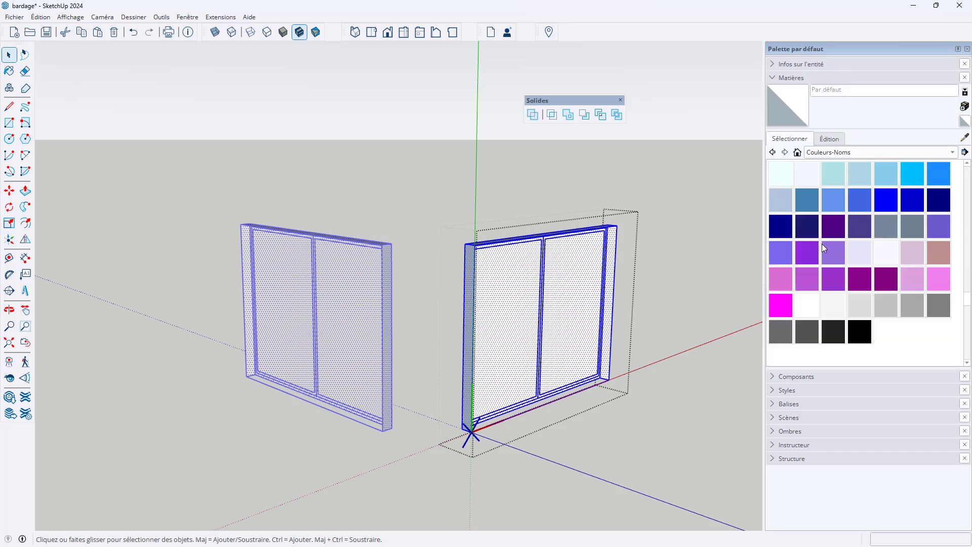
click(805, 333)
click(609, 294)
key(space)
Step: Select both panes of the glazed door and paint them with Verre translucide gris from the Verre et miroirs collection
click(577, 313)
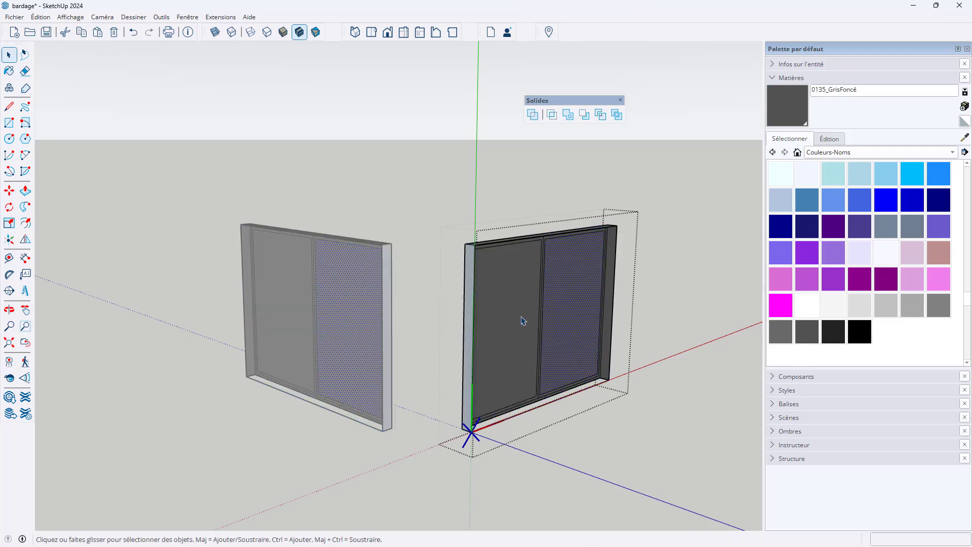
shift+click(523, 321)
click(832, 154)
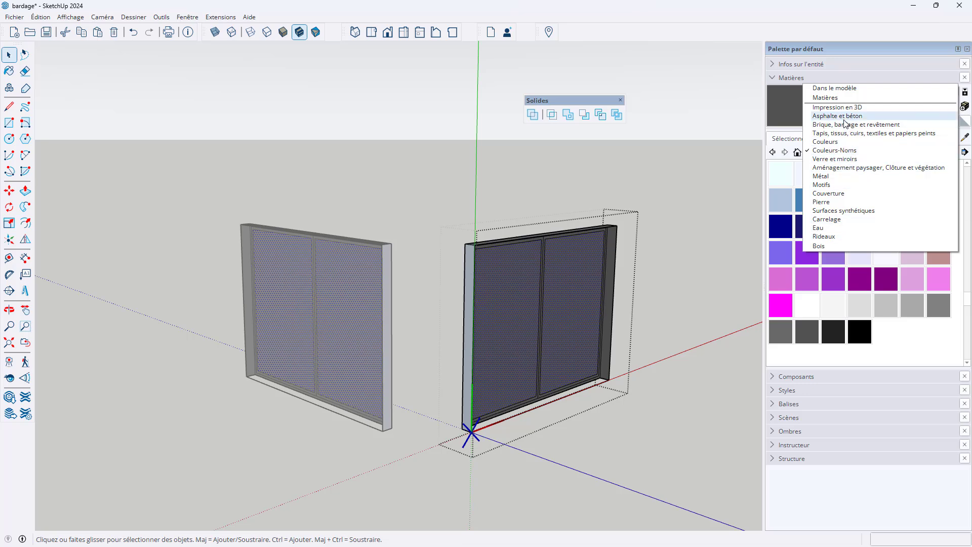
click(842, 158)
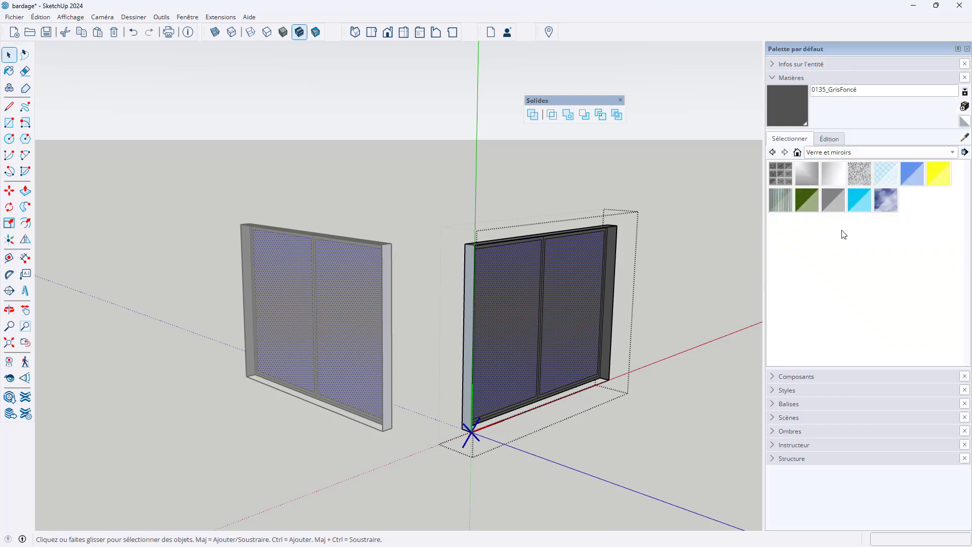
click(834, 204)
click(582, 298)
mouse_move(582, 297)
middle_down()
mouse_move(944, 412)
mouse_move(578, 238)
middle_up()
click(578, 238)
middle_drag(702, 242, 578, 240)
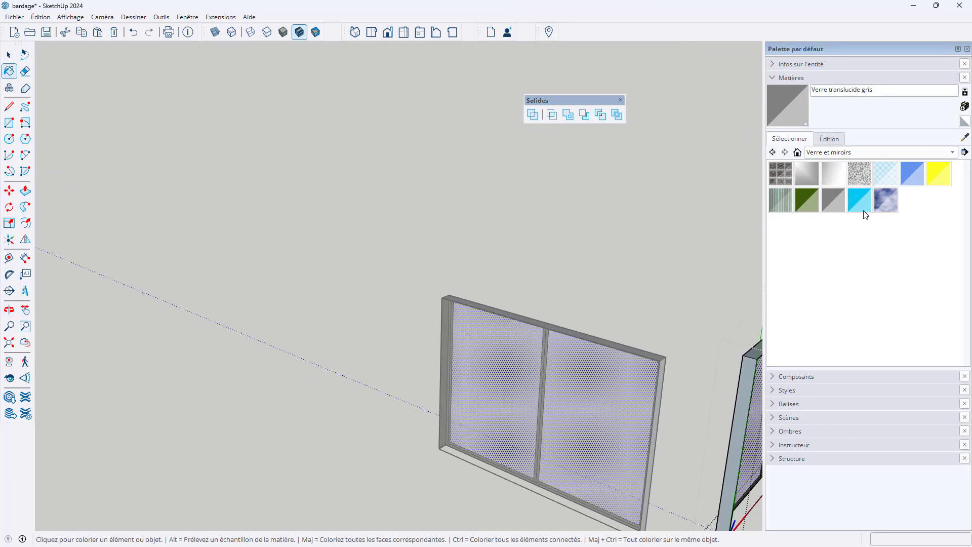
Step: Pick Verre translucide à effet reflet du ciel, and leave the door component to return to the building group
click(886, 200)
middle_drag(428, 267, 551, 282)
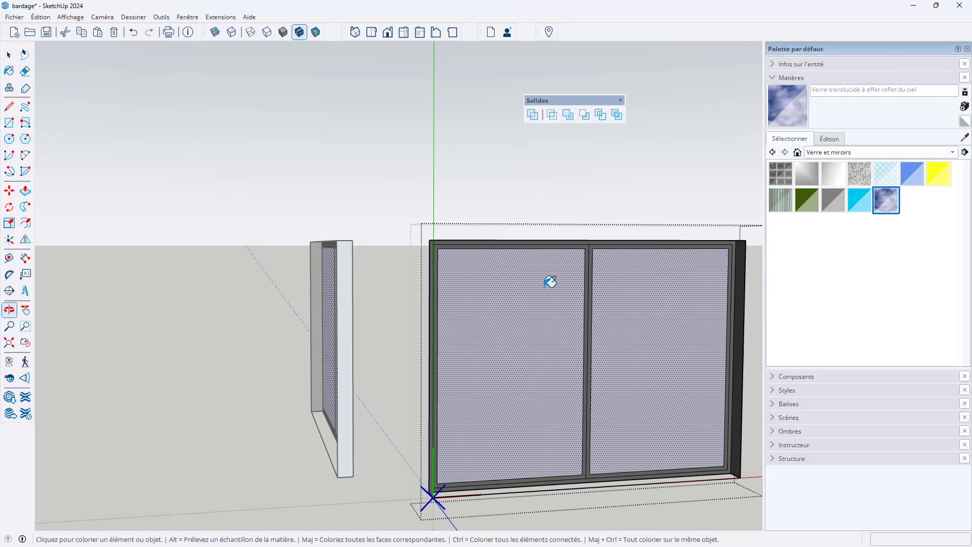
middle_drag(610, 202, 730, 317)
scroll(528, 308, down, 2)
middle_drag(527, 309, 639, 329)
scroll(639, 237, up, 3)
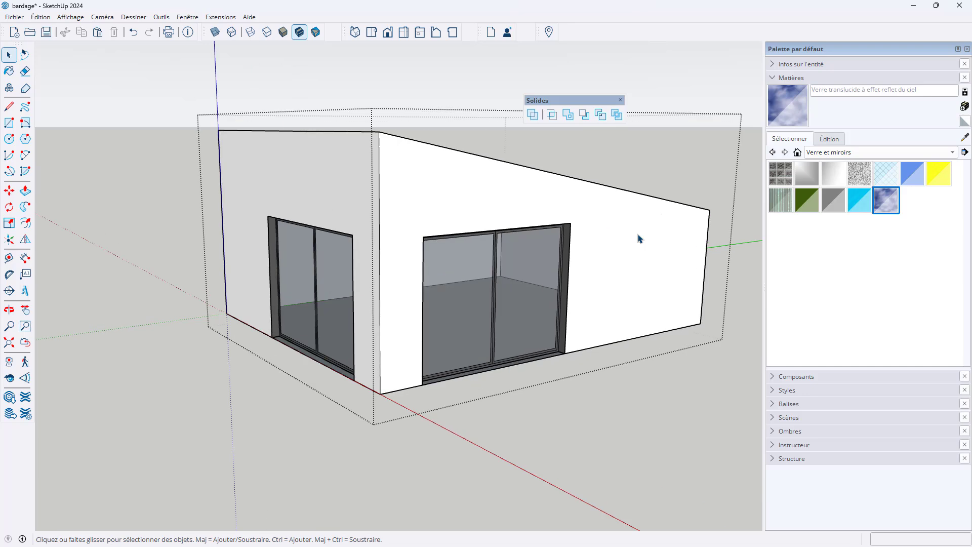
Step: Browse the Pierre collection and open the Aménagement paysager, Clôture et végétation material collection
click(833, 152)
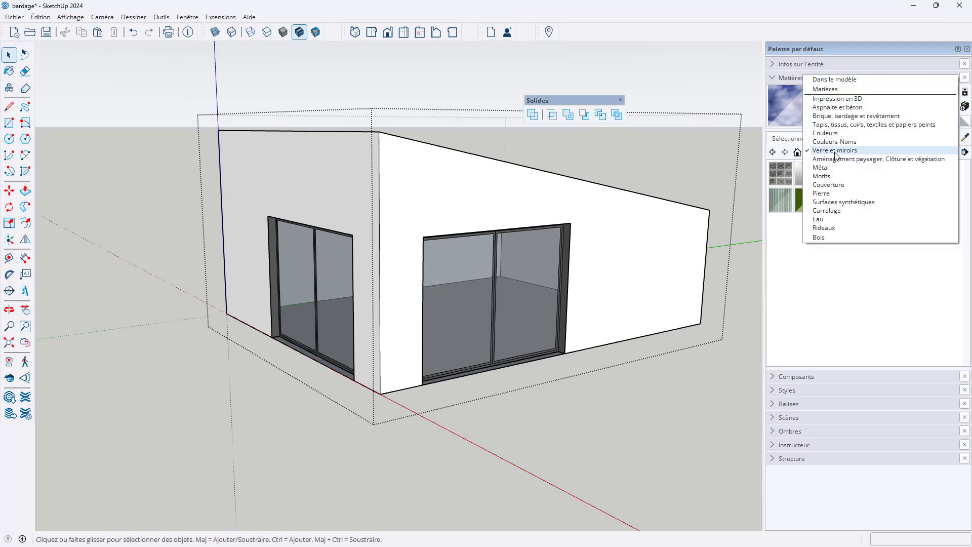
click(825, 193)
click(834, 152)
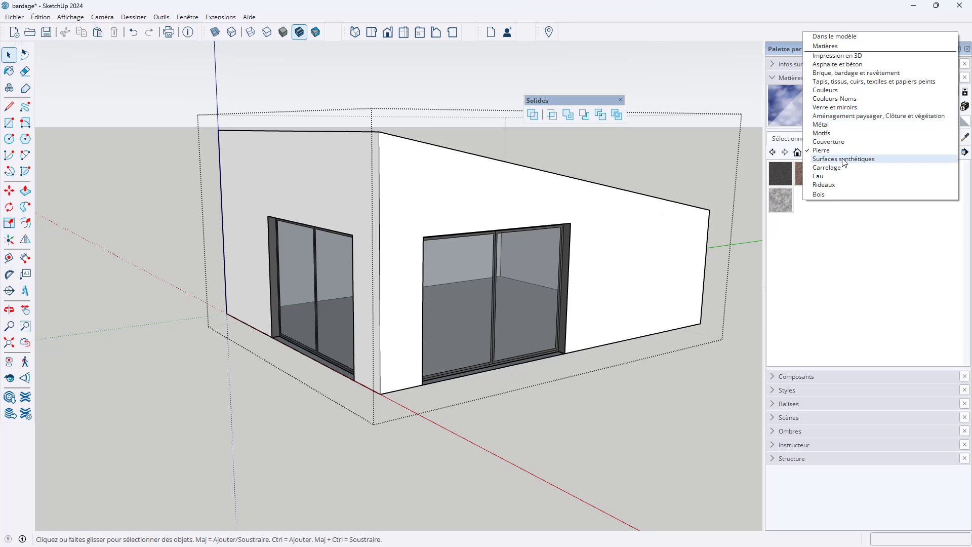
click(856, 116)
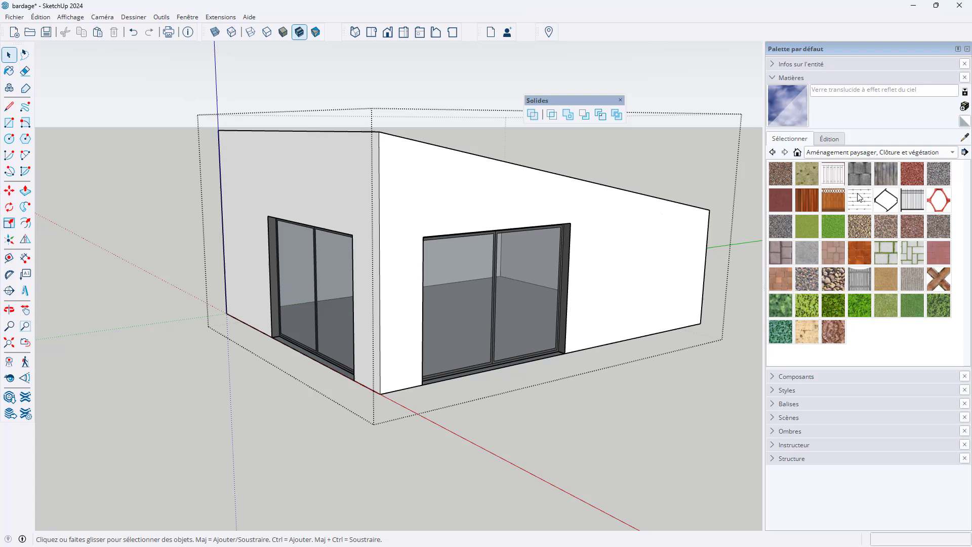
Step: Try Pavage en asphalte estampé on both walls with glazed doors, and Pavés pour voie privée on the sloped-top side wall
click(779, 253)
click(685, 254)
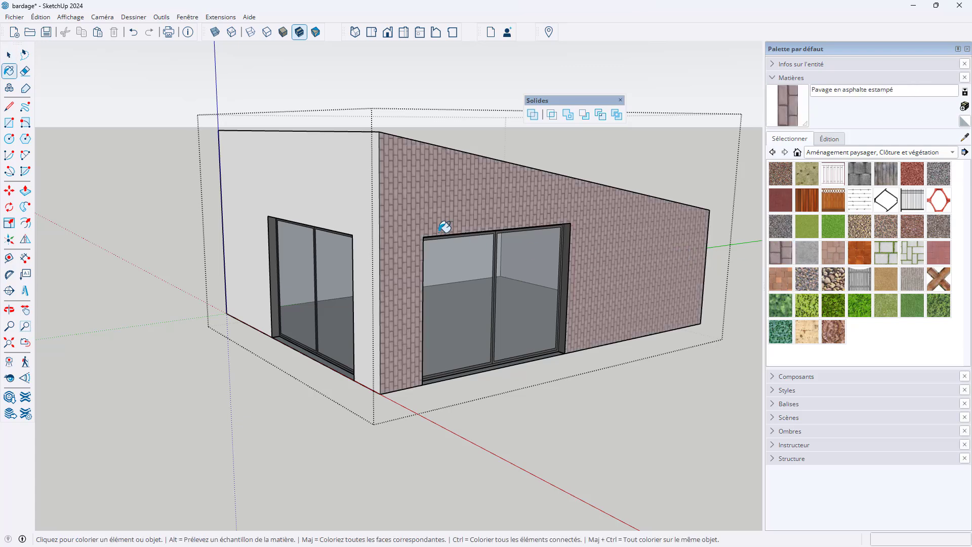
scroll(359, 179, up, 2)
click(362, 179)
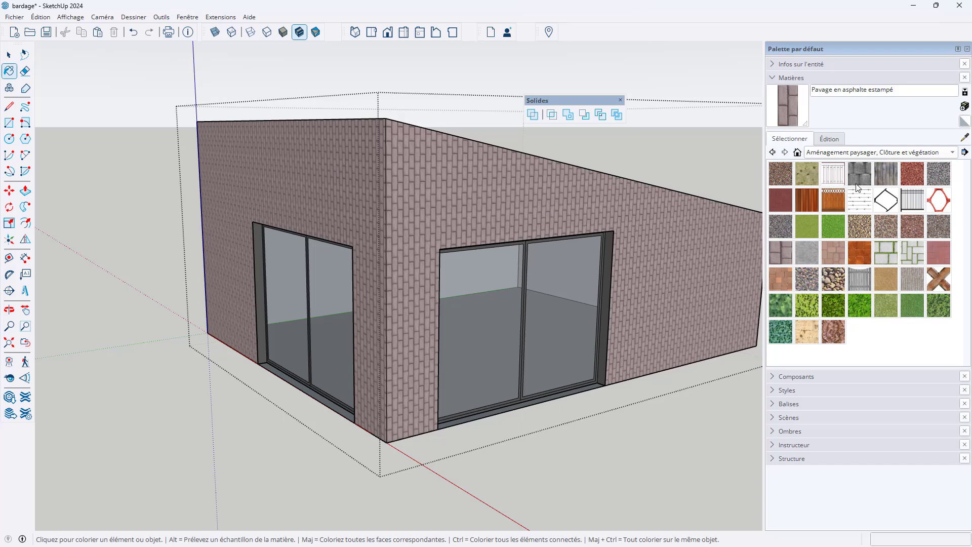
click(780, 278)
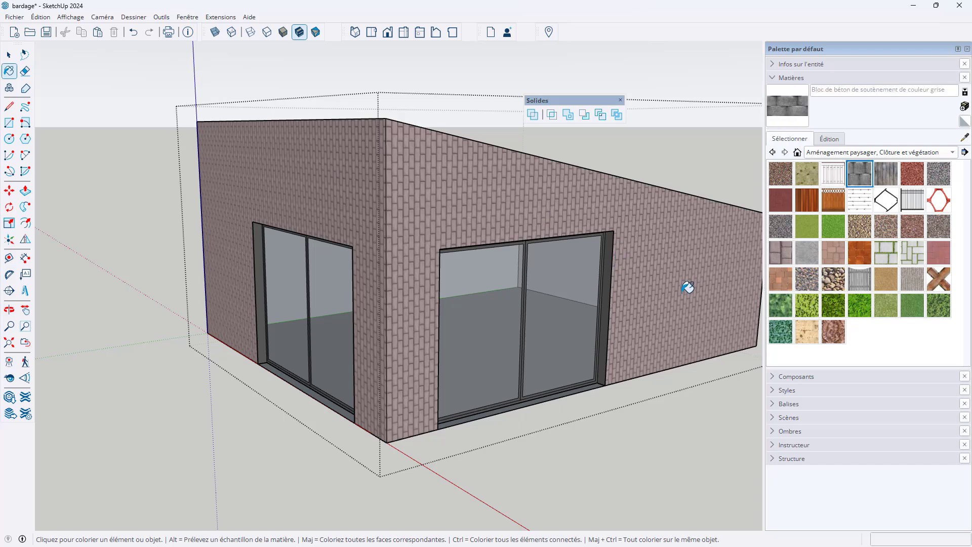
click(669, 274)
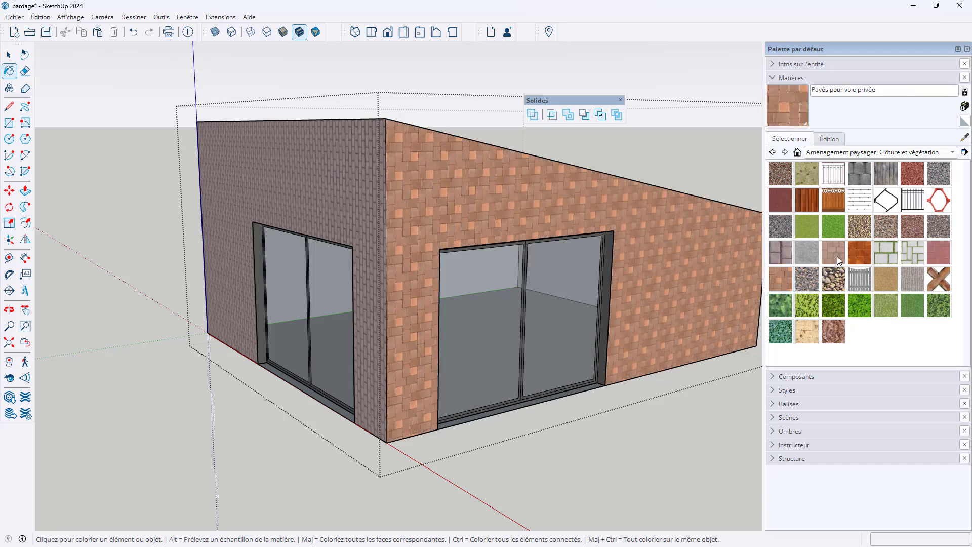
Step: Paint the building's outer walls and sloping roof with Pavés modulaires, and leave the building group
click(837, 256)
click(679, 256)
click(375, 205)
middle_drag(526, 195, 400, 362)
click(433, 165)
scroll(263, 276, down, 3)
middle_drag(587, 281, 385, 258)
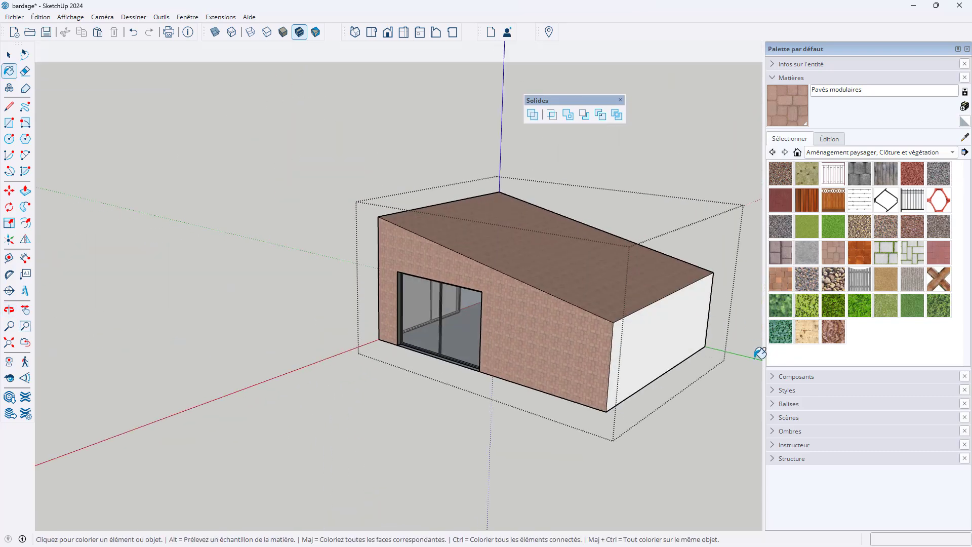
click(689, 322)
mouse_move(532, 369)
middle_down()
mouse_move(643, 287)
mouse_move(712, 289)
mouse_move(470, 281)
mouse_move(625, 319)
mouse_move(283, 268)
mouse_move(300, 265)
mouse_move(192, 258)
middle_up()
click(427, 282)
scroll(370, 242, down, 3)
key(space)
click(588, 276)
Step: Open the batten cladding group for editing and select all its battens
middle_drag(588, 276, 401, 215)
scroll(427, 230, up, 4)
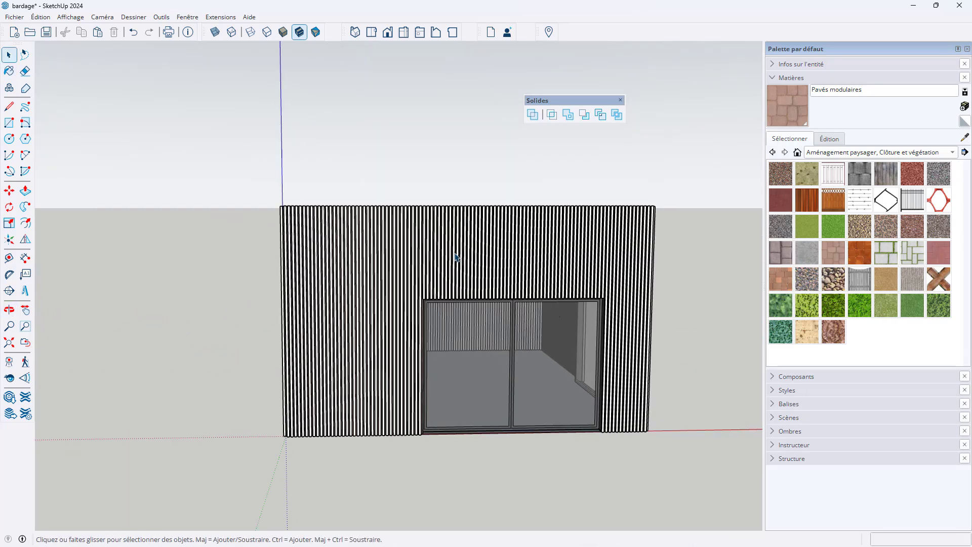
scroll(643, 256, up, 5)
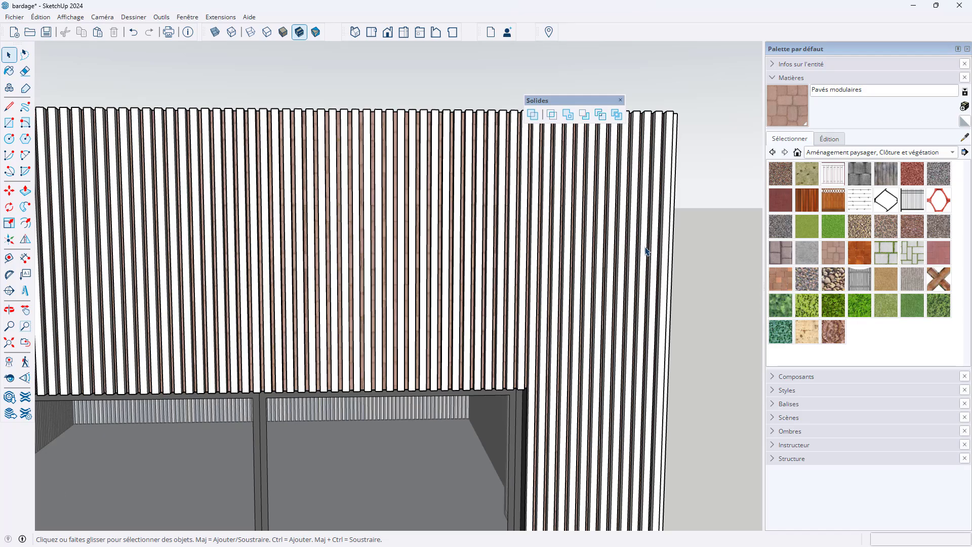
click(647, 251)
scroll(586, 261, down, 3)
scroll(607, 259, up, 1)
double_click(615, 247)
scroll(641, 257, down, 6)
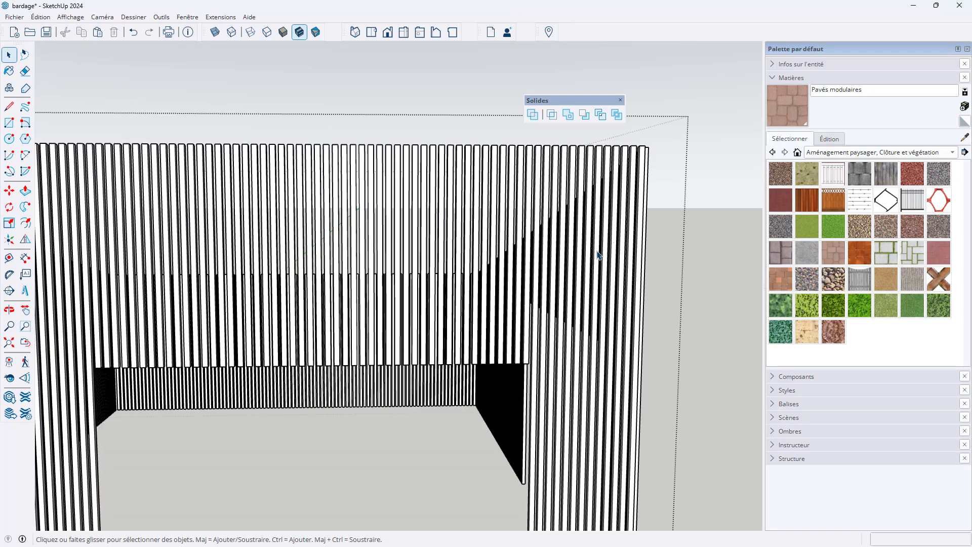
drag(289, 429, 290, 428)
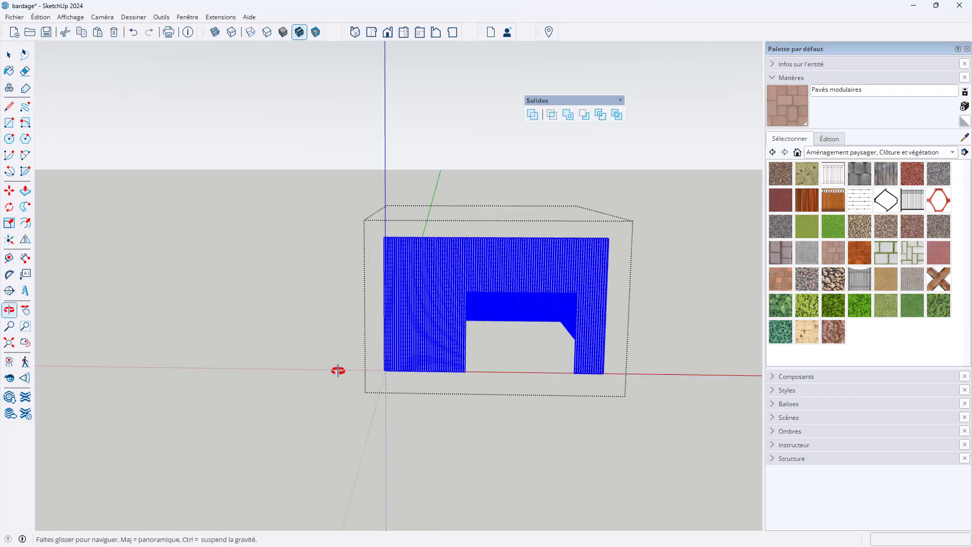
scroll(512, 412, up, 8)
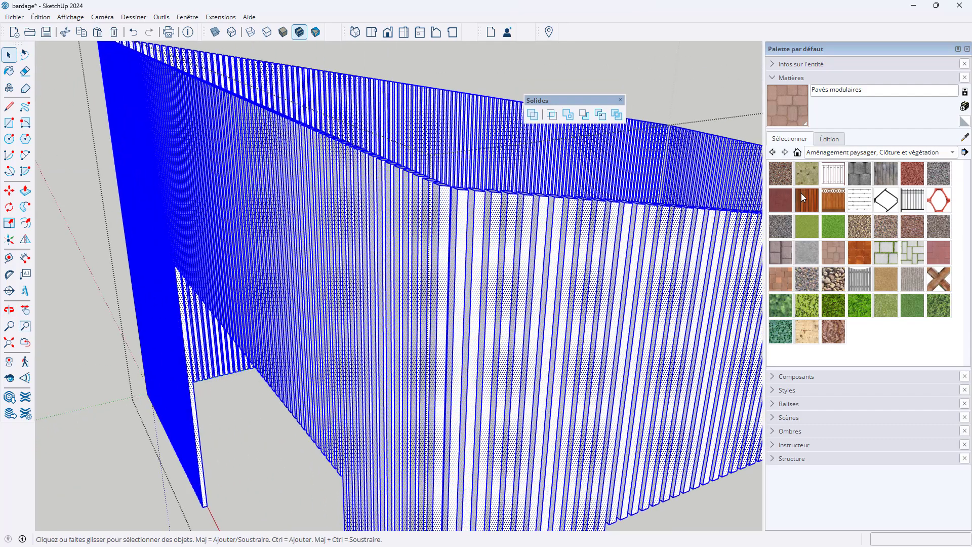
Step: Pick the Bois_sol material from the Bois collection for the selected battens
click(837, 155)
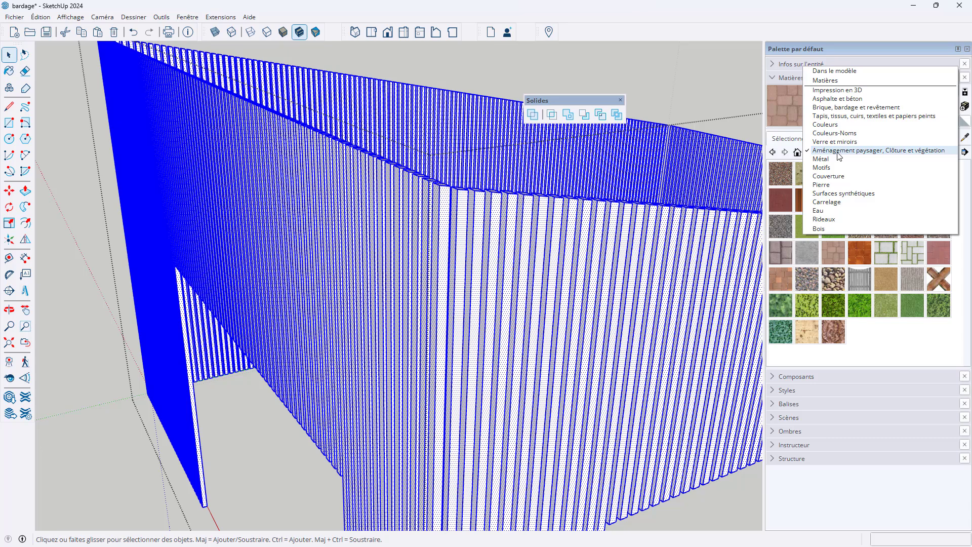
click(833, 229)
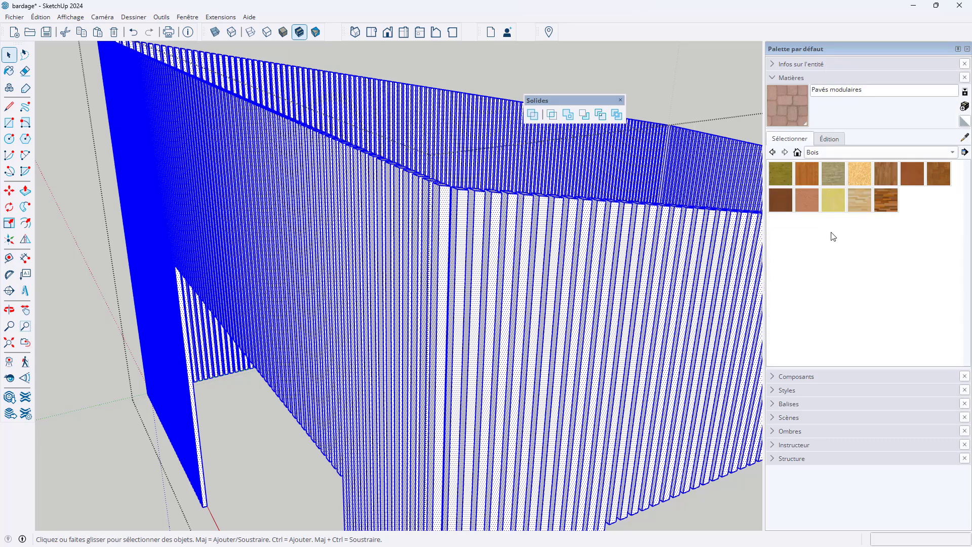
click(887, 172)
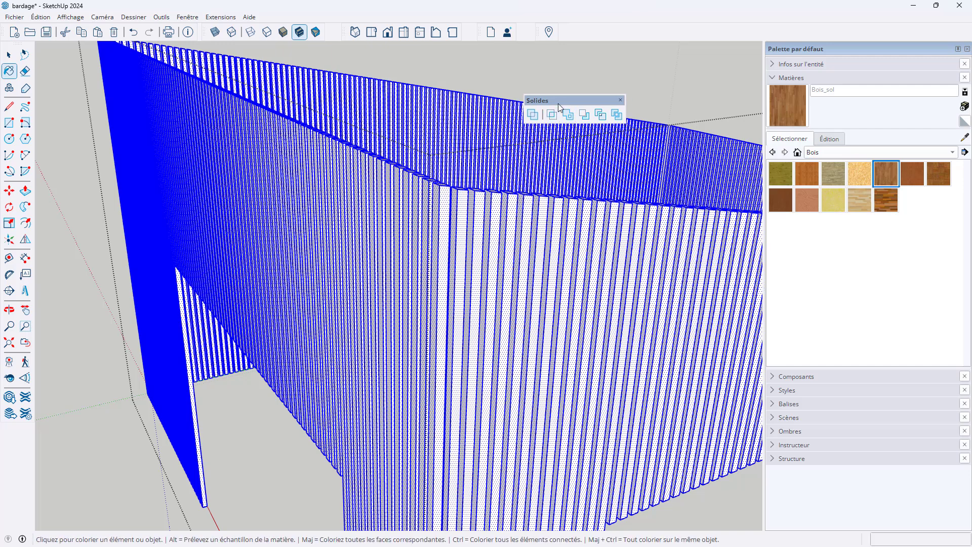
Step: Dock the Solides toolbar with the others, and enable the Architextures toolbar and place it beside the tool set
drag(558, 103, 646, 23)
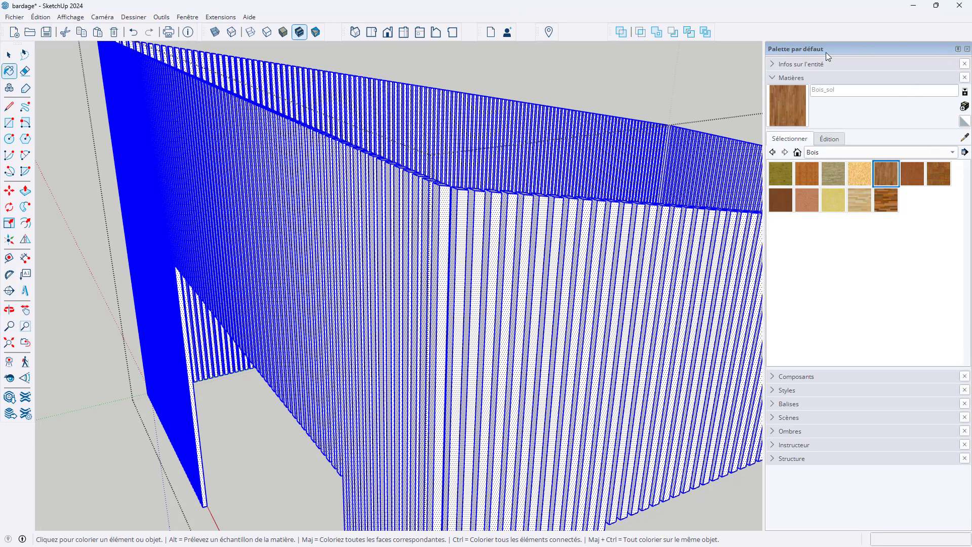
click(133, 32)
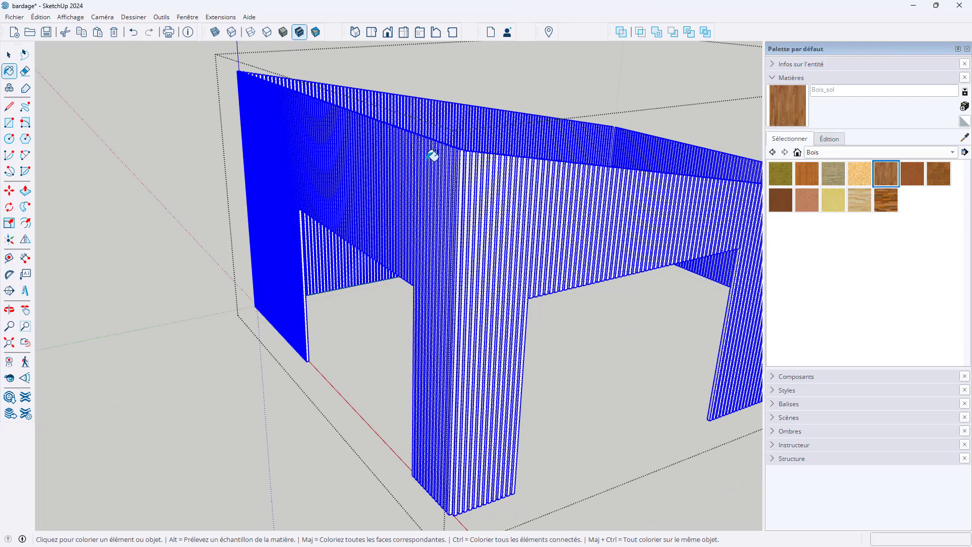
click(69, 18)
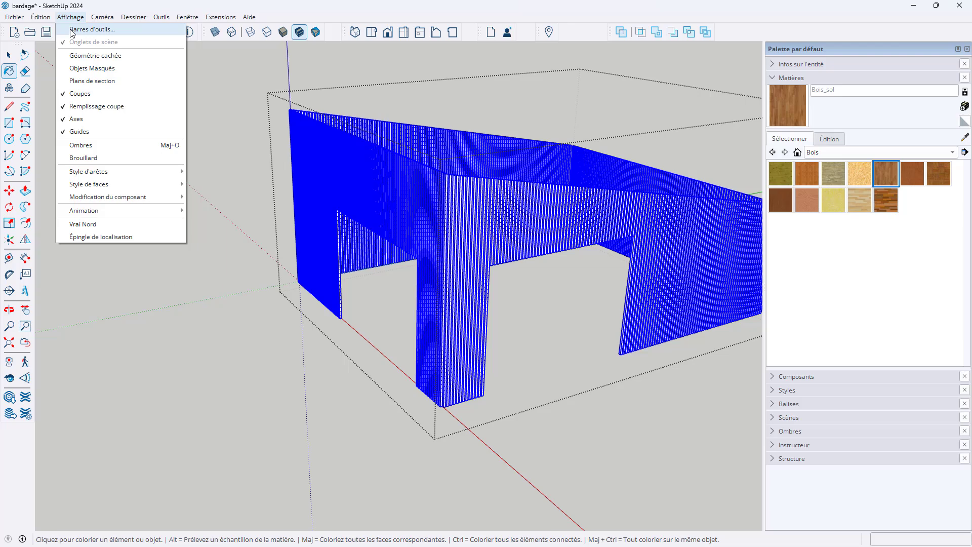
click(72, 30)
scroll(450, 299, down, 5)
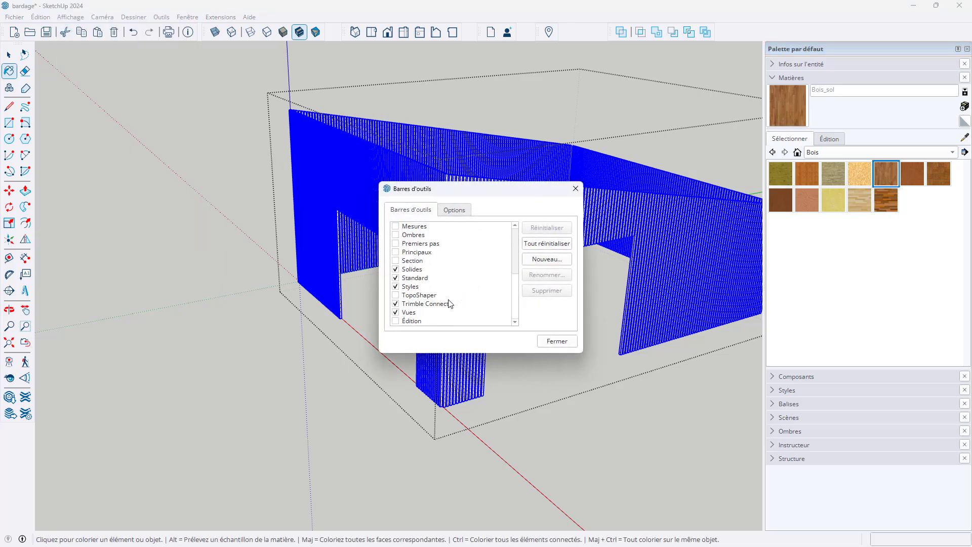
scroll(451, 304, up, 5)
click(396, 237)
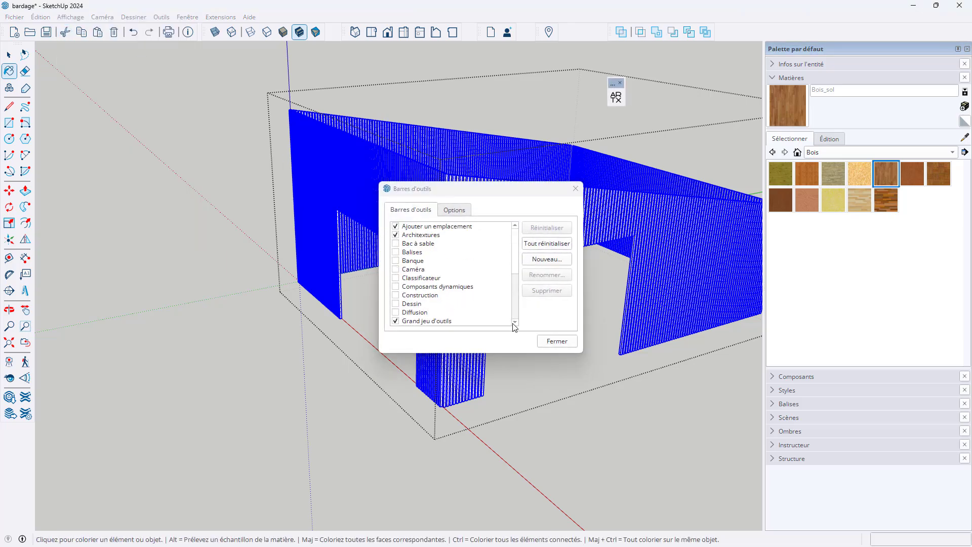
click(557, 341)
drag(615, 86, 119, 81)
Step: Browse the Architextures library, import the Ash wood texture into the model and close the library
click(120, 91)
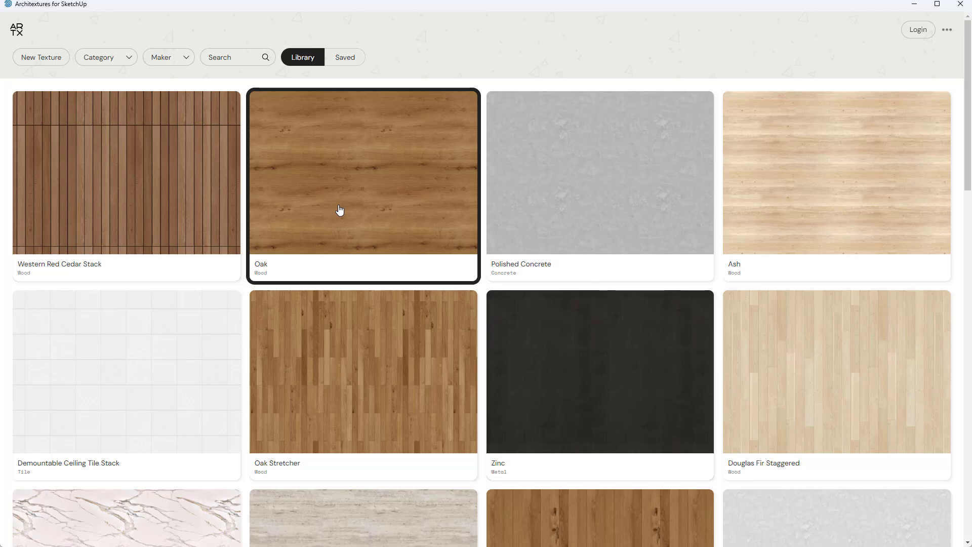
scroll(339, 221, down, 4)
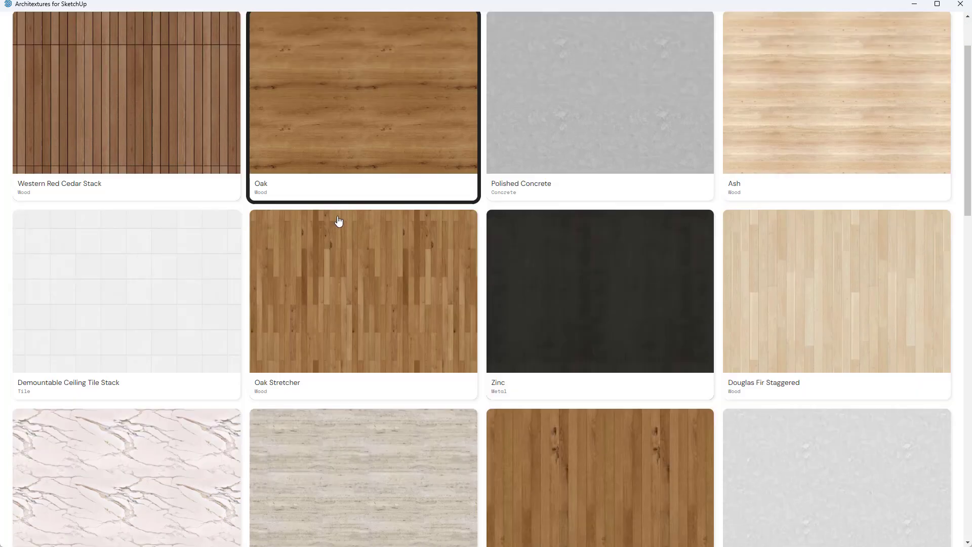
scroll(338, 221, down, 10)
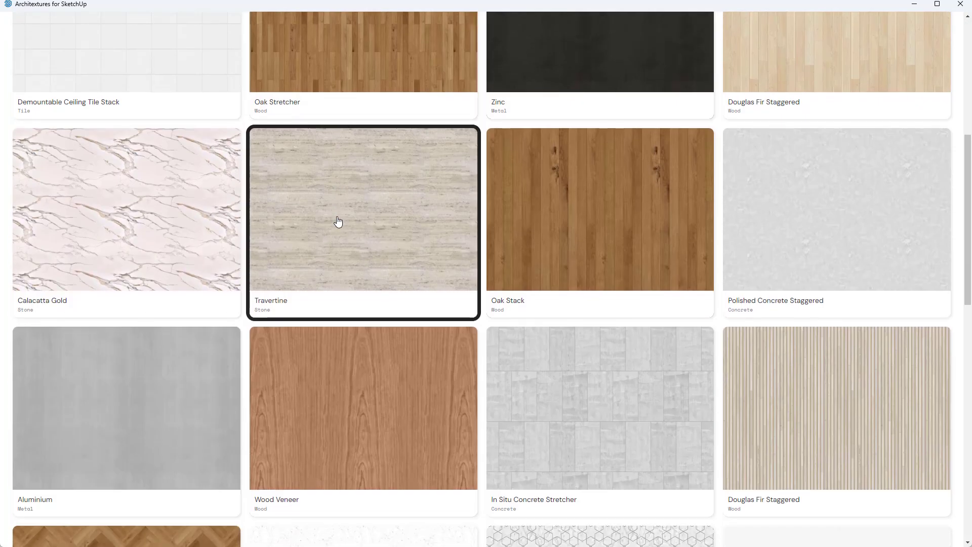
scroll(349, 225, up, 6)
scroll(370, 233, up, 8)
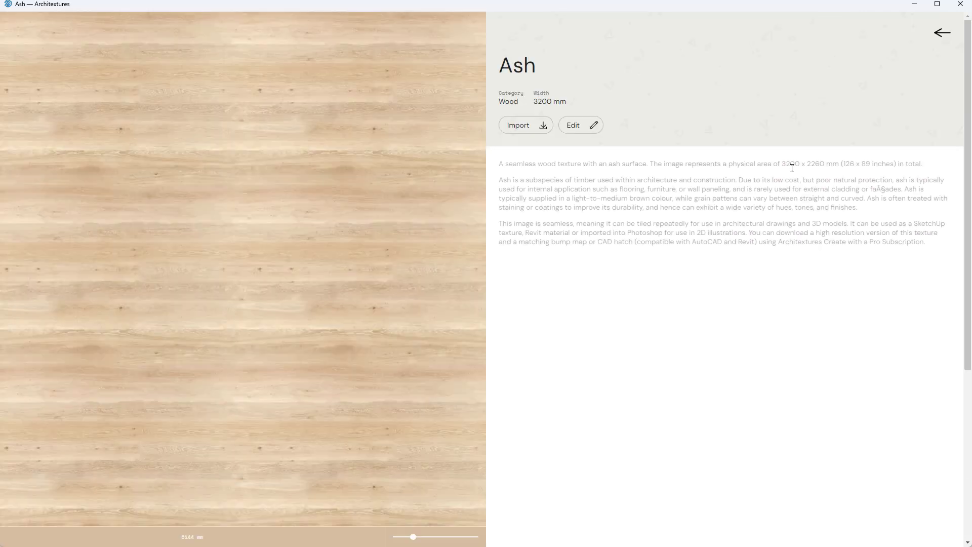
click(792, 173)
click(522, 128)
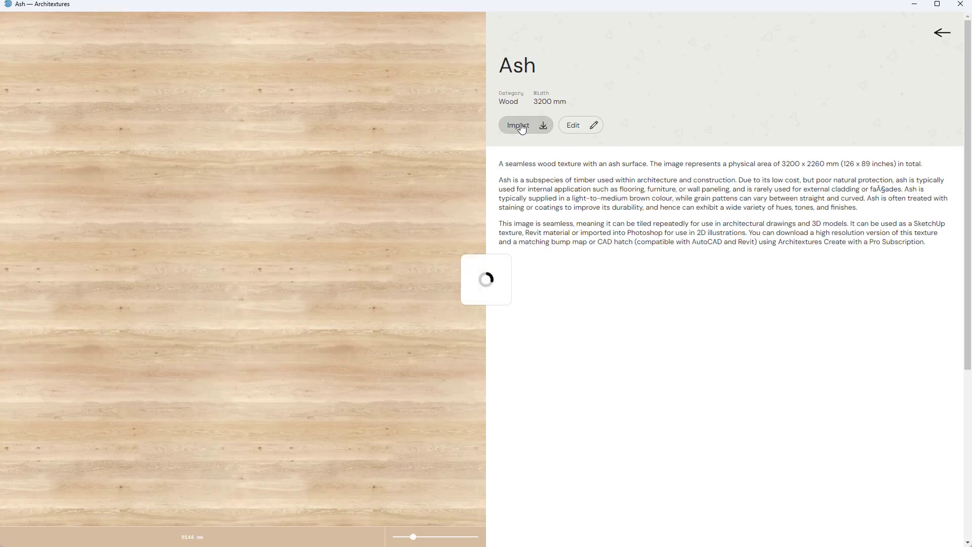
click(954, 5)
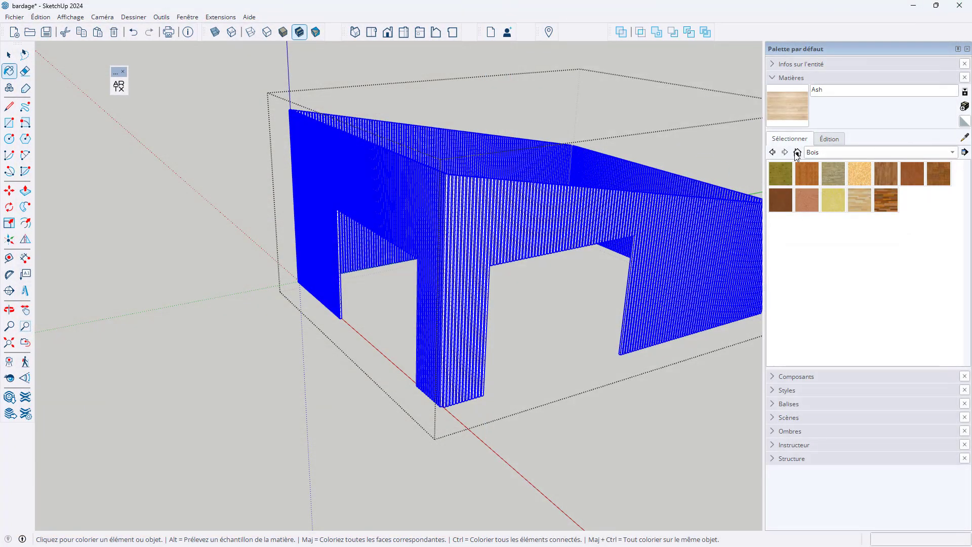
Step: Paint the selected cladding battens with the Ash material from the model's own materials
click(798, 153)
scroll(497, 188, up, 5)
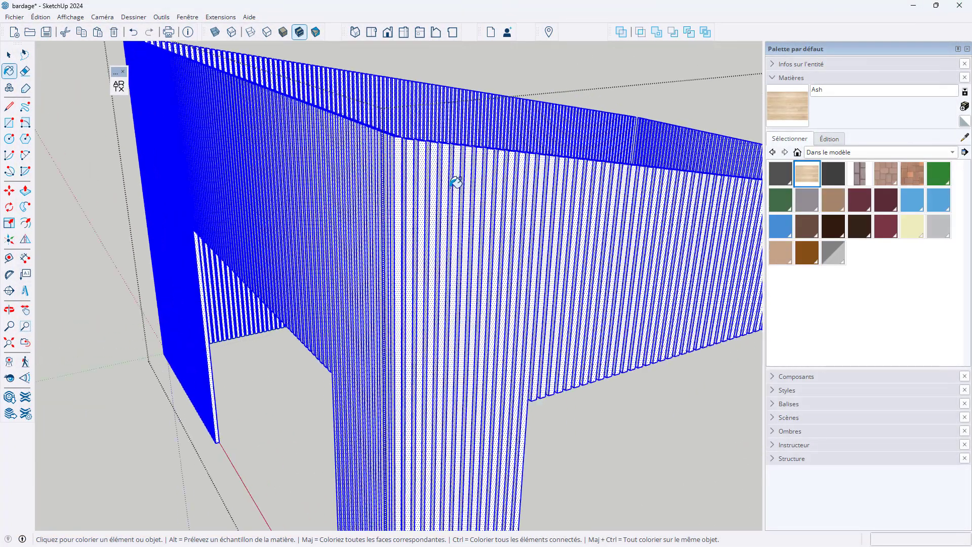
click(465, 161)
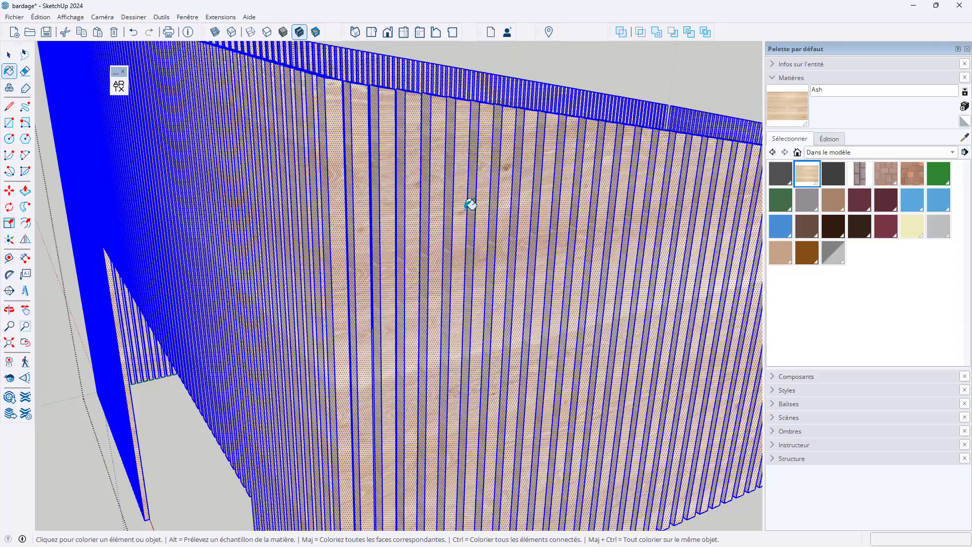
Step: Deselect the cladding battens and examine the Ash finish on the façades up close and from several sides
scroll(471, 282, down, 3)
scroll(480, 227, up, 3)
scroll(481, 226, up, 2)
scroll(488, 217, down, 8)
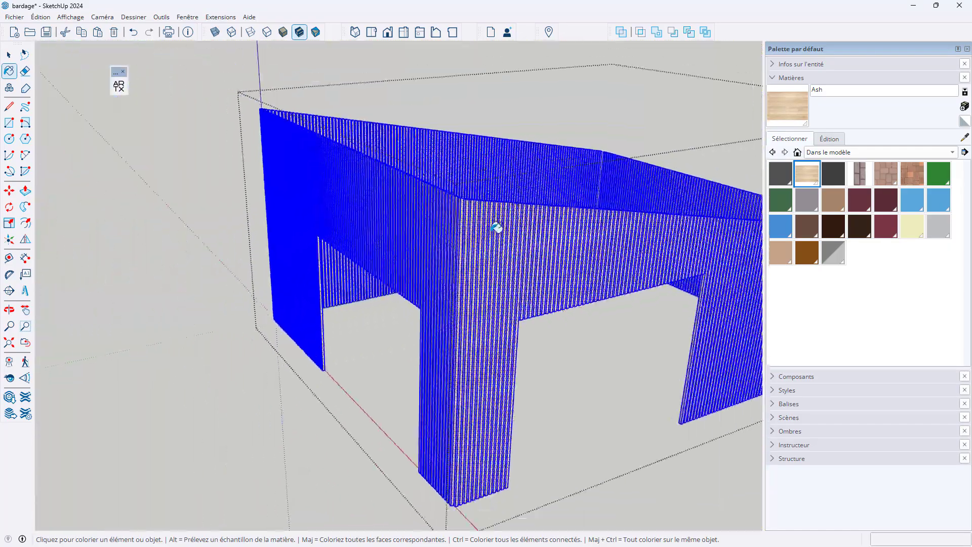
key(space)
click(638, 499)
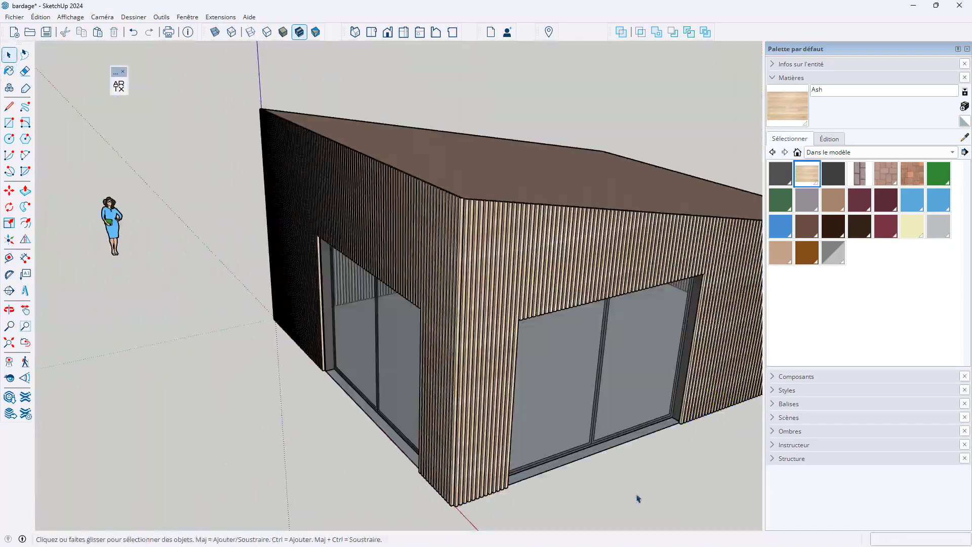
scroll(517, 377, down, 3)
middle_drag(549, 324, 490, 232)
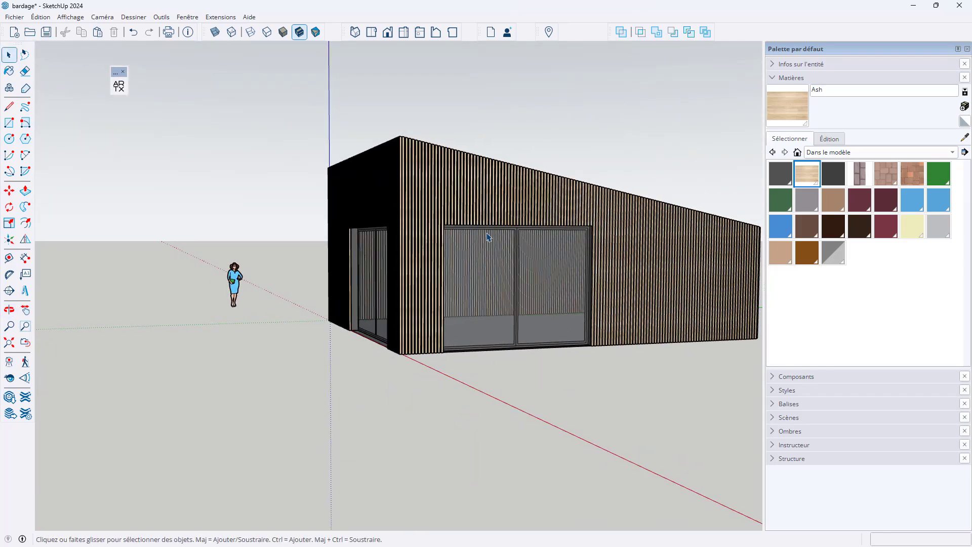
scroll(487, 235, up, 3)
scroll(484, 237, down, 3)
middle_drag(521, 269, 675, 350)
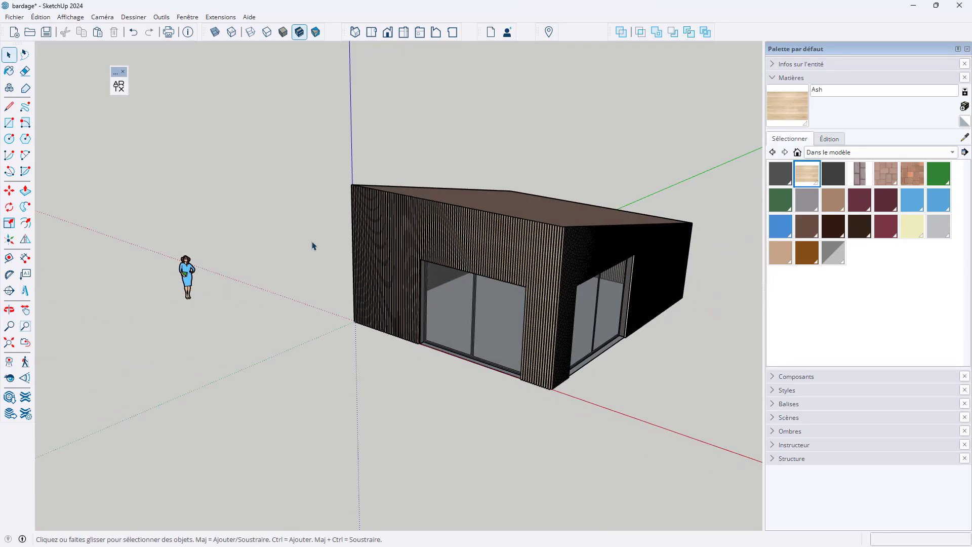
Step: Draw a large ground rectangle that surrounds the building and extends well beyond its glazed façades
click(9, 123)
scroll(336, 344, down, 3)
middle_drag(337, 345, 203, 324)
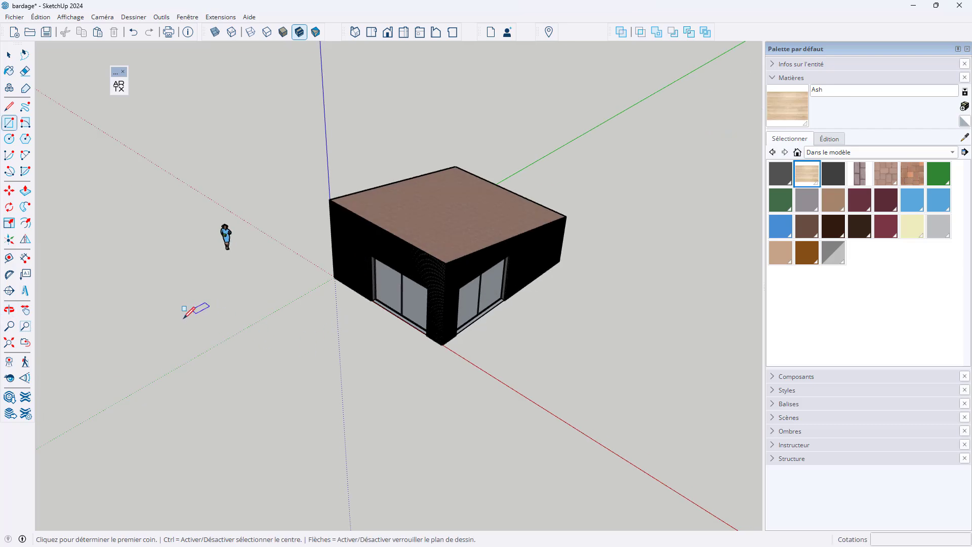
click(178, 325)
click(686, 247)
key(space)
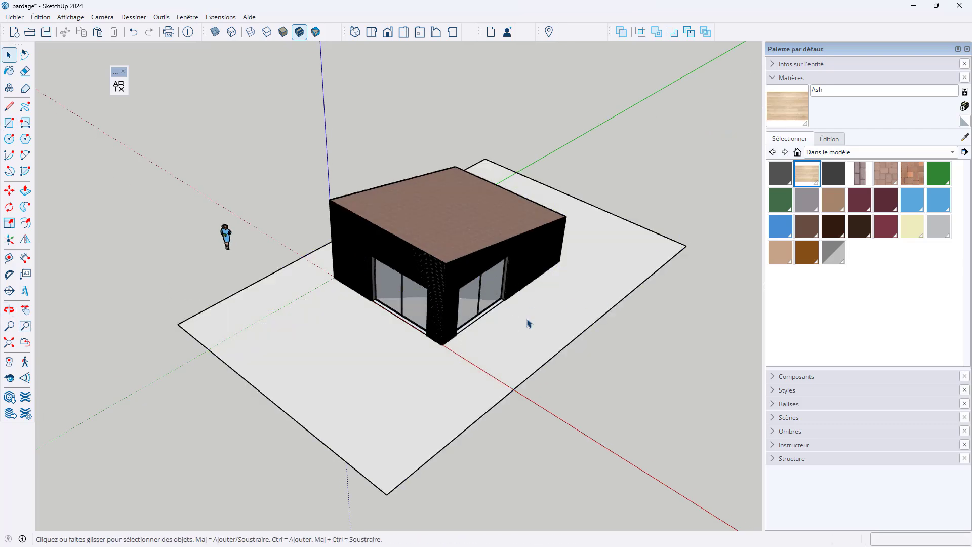
Step: Select the ground rectangle's face together with its edges and make them a group
click(528, 323)
click(530, 320)
right_click(530, 320)
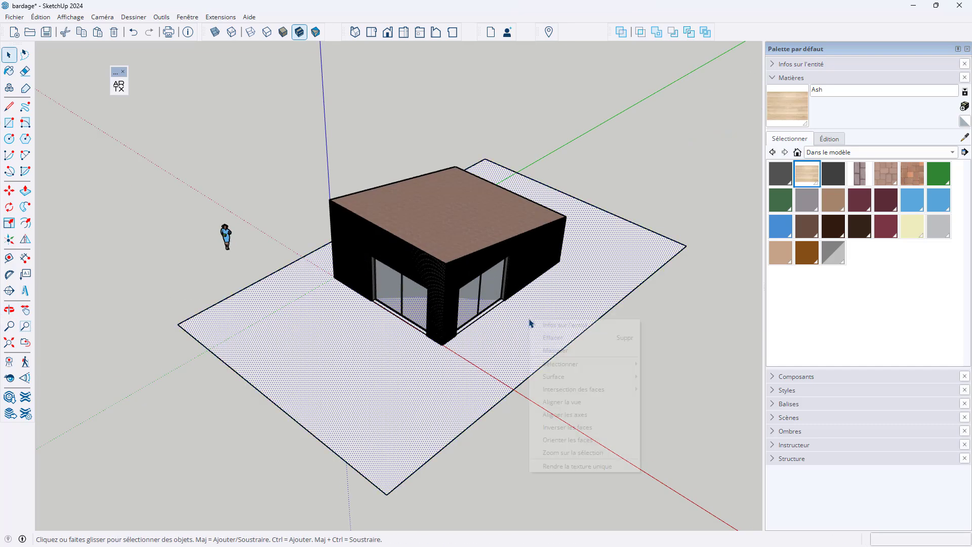
key(Escape)
double_click(529, 323)
right_click(530, 320)
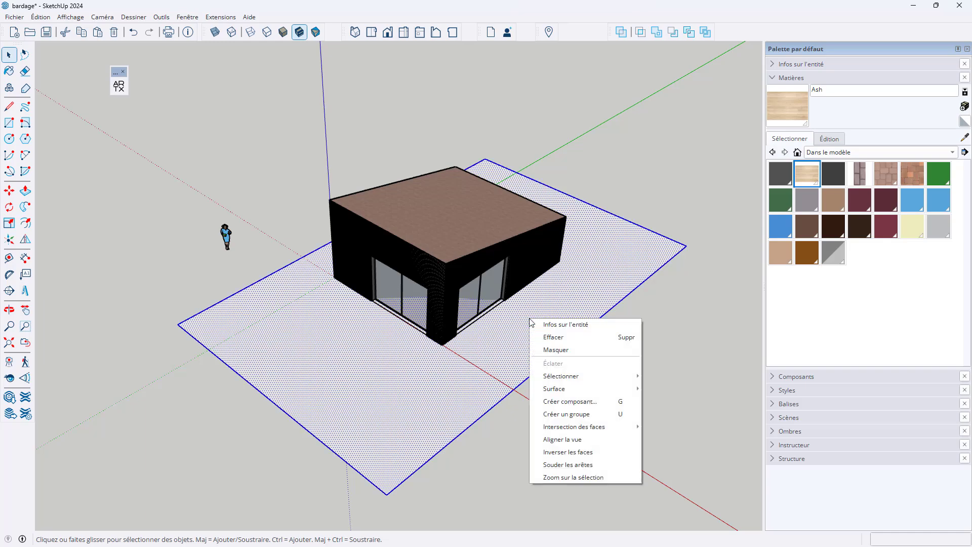
click(582, 418)
Step: Examine the battens and glazed doors at the building's corner from eye level and above
middle_drag(585, 419, 467, 119)
scroll(449, 256, up, 5)
scroll(419, 181, up, 2)
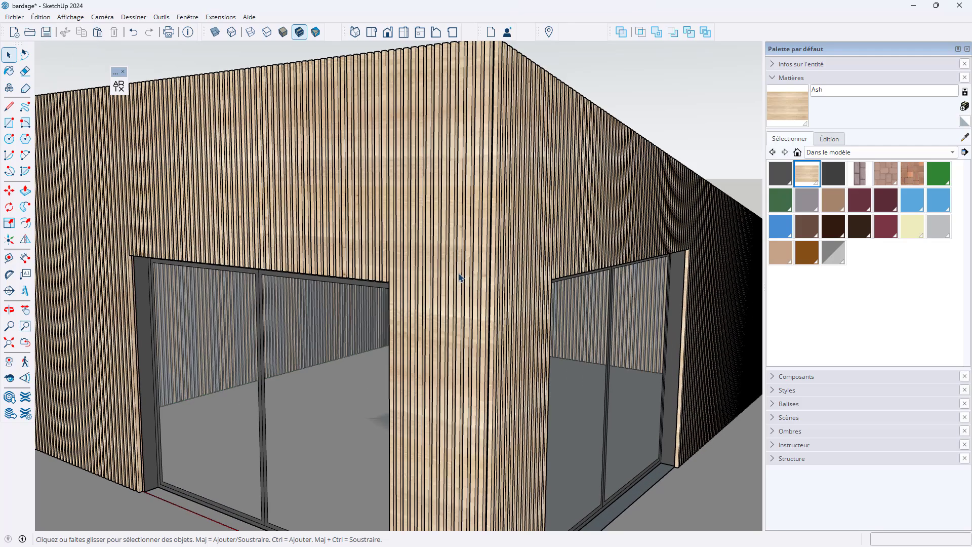
middle_drag(461, 278, 456, 175)
scroll(452, 179, down, 3)
middle_drag(448, 211, 408, 348)
scroll(415, 355, up, 3)
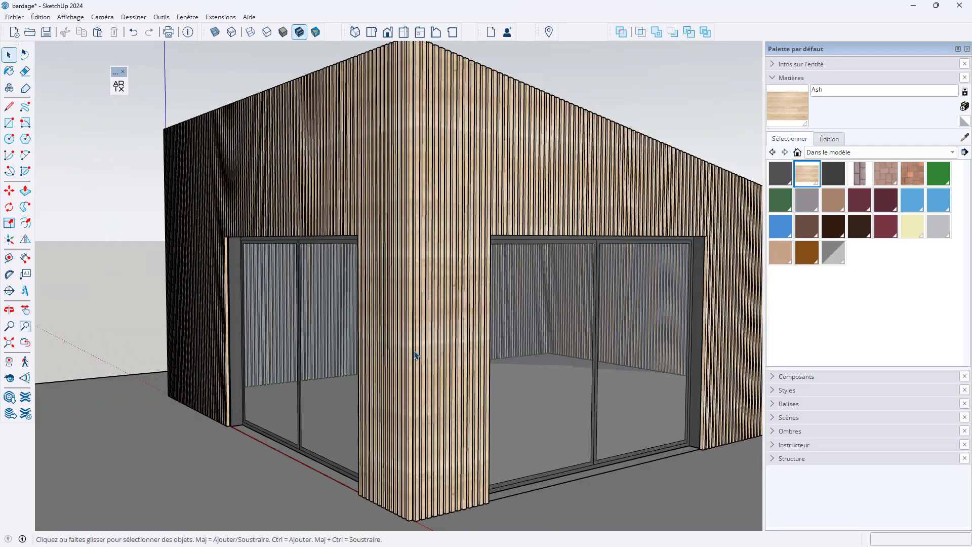